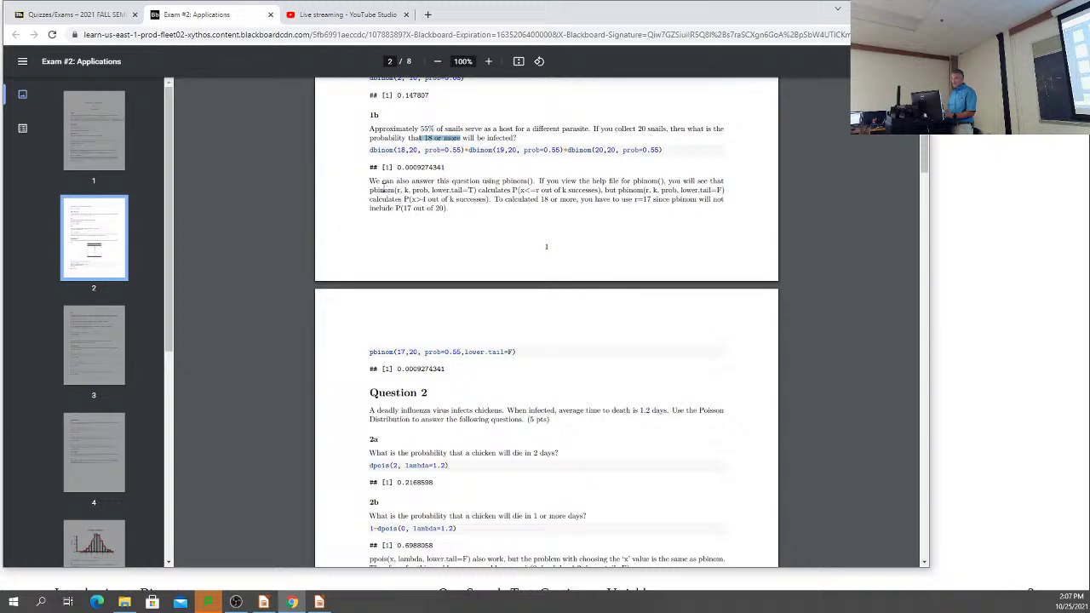
Highlight the pbinom() explanation for question 1b in the exam key and look over the dpois() answers to Question 2.
{"action": "left_click_drag", "start_coordinate": [369, 180], "coordinate": [528, 349]}
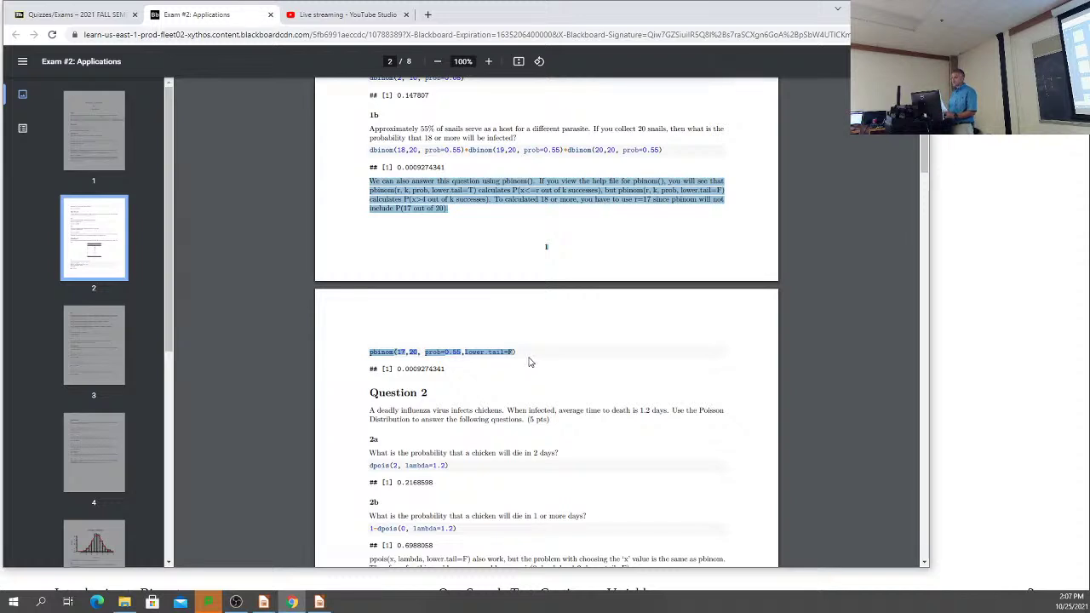
{"action": "left_click", "coordinate": [492, 183]}
{"action": "scroll", "coordinate": [492, 183], "scroll_direction": "down", "scroll_amount": 3}
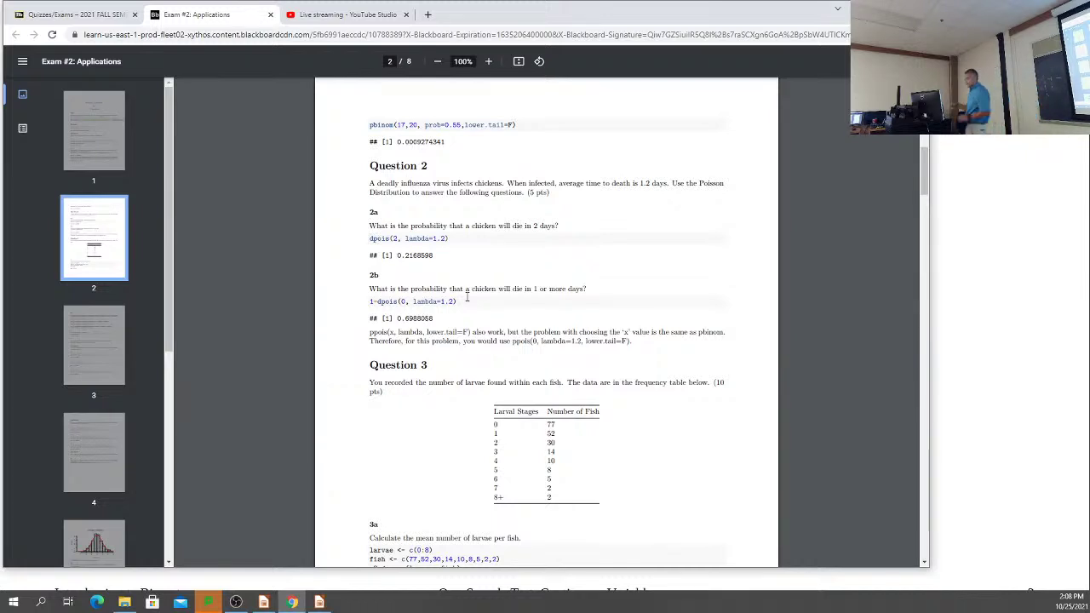
{"action": "scroll", "coordinate": [460, 307], "scroll_direction": "up", "scroll_amount": 3}
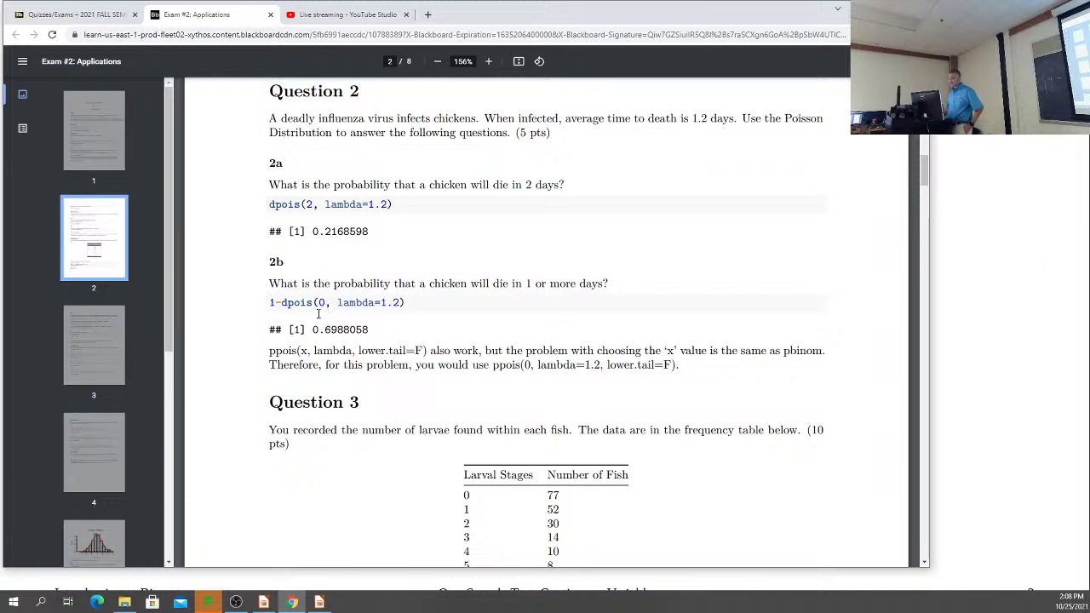
Review the answers to Questions 3 and 4, highlighting the lower.tail arguments in the two pnorm() calls of 4c.
{"action": "scroll", "coordinate": [550, 266], "scroll_direction": "down", "scroll_amount": 4}
{"action": "scroll", "coordinate": [517, 242], "scroll_direction": "down", "scroll_amount": 8}
{"action": "scroll", "coordinate": [491, 246], "scroll_direction": "up", "scroll_amount": 1}
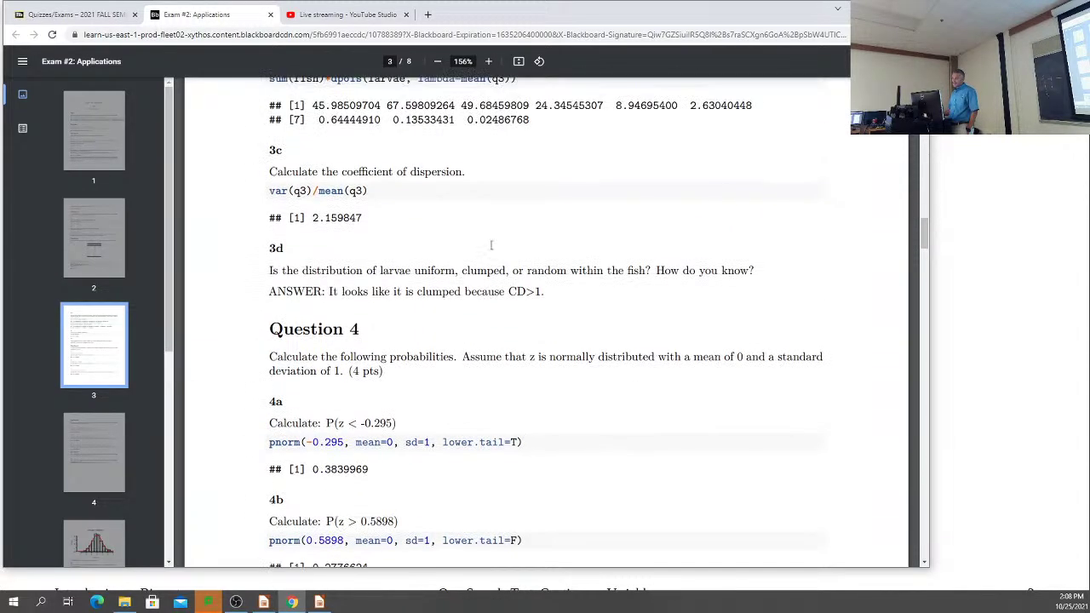
{"action": "scroll", "coordinate": [490, 245], "scroll_direction": "down", "scroll_amount": 2}
{"action": "scroll", "coordinate": [490, 245], "scroll_direction": "down", "scroll_amount": 2}
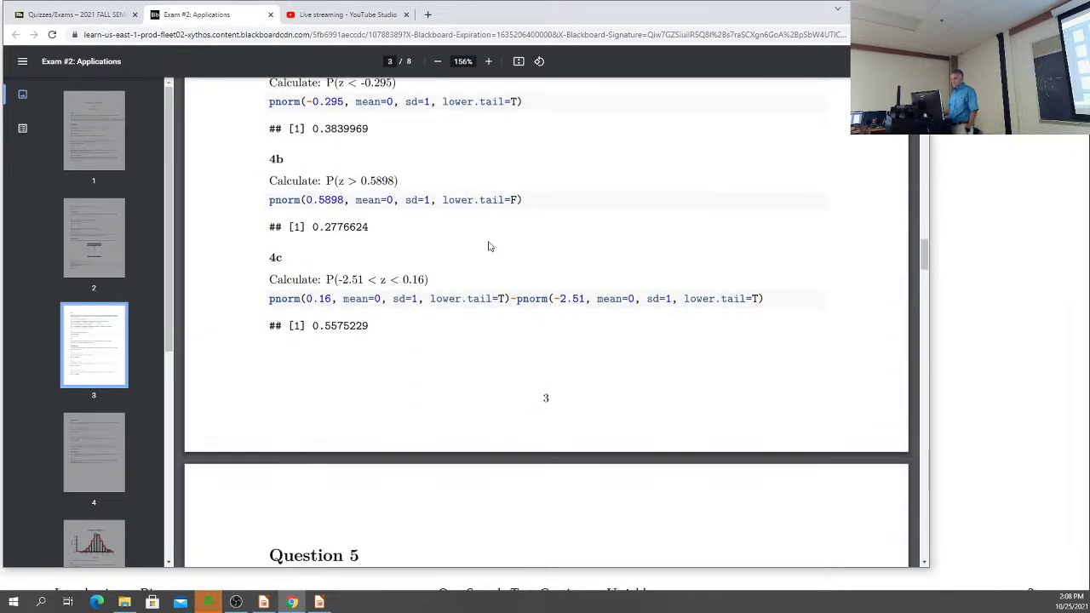
{"action": "scroll", "coordinate": [489, 246], "scroll_direction": "up", "scroll_amount": 1}
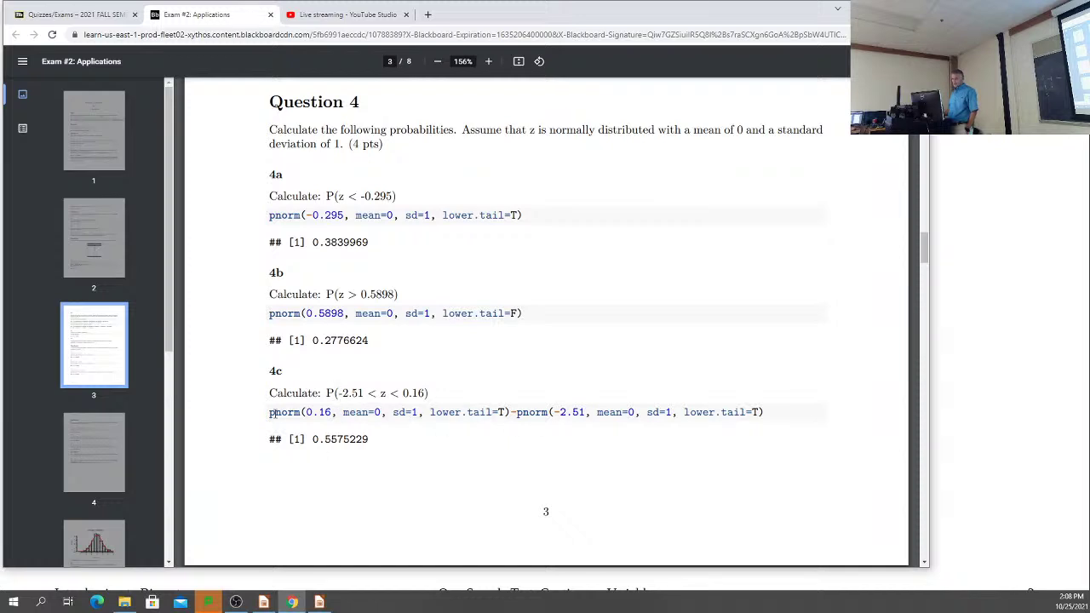
{"action": "left_click_drag", "start_coordinate": [505, 411], "coordinate": [493, 412]}
{"action": "left_click_drag", "start_coordinate": [758, 411], "coordinate": [747, 411]}
Review Question 5 and highlight the full pnorm() subtraction that answers 5b.
{"action": "scroll", "coordinate": [481, 370], "scroll_direction": "down", "scroll_amount": 4}
{"action": "scroll", "coordinate": [426, 370], "scroll_direction": "down", "scroll_amount": 1}
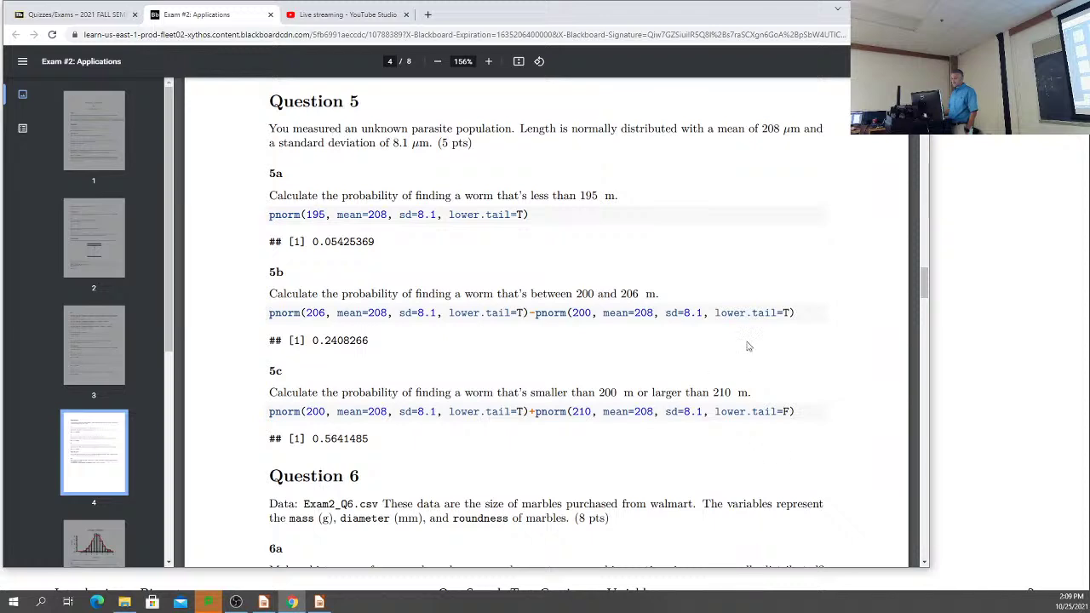
{"action": "left_click_drag", "start_coordinate": [794, 314], "coordinate": [270, 313]}
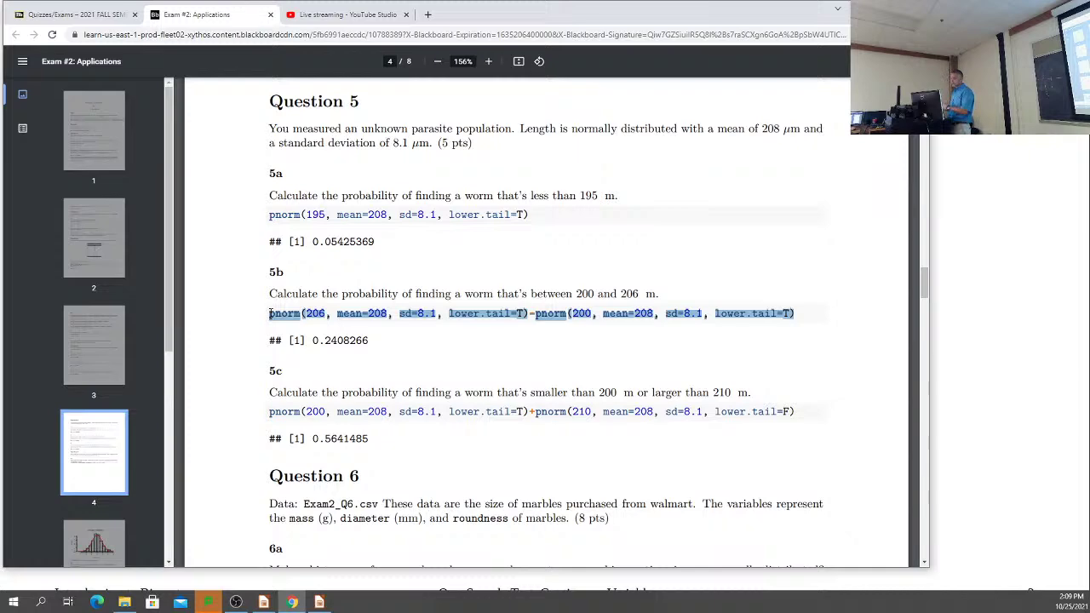
Look through the remaining exam key answers from Question 6's histogram and quantile plot to Question 8's acorn data.
{"action": "scroll", "coordinate": [264, 256], "scroll_direction": "down", "scroll_amount": 5}
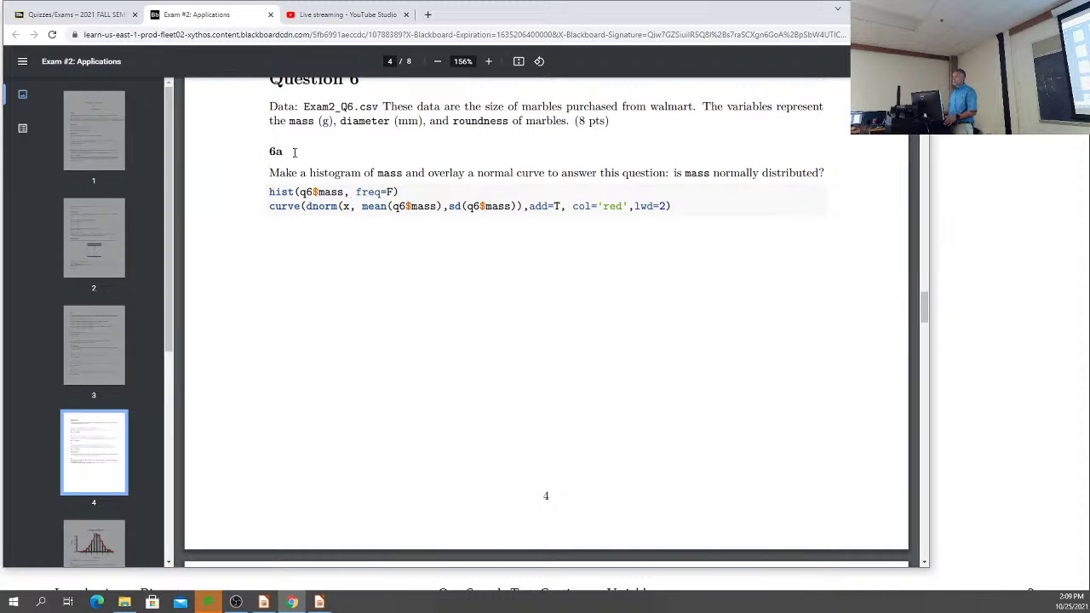
{"action": "scroll", "coordinate": [297, 155], "scroll_direction": "down", "scroll_amount": 10}
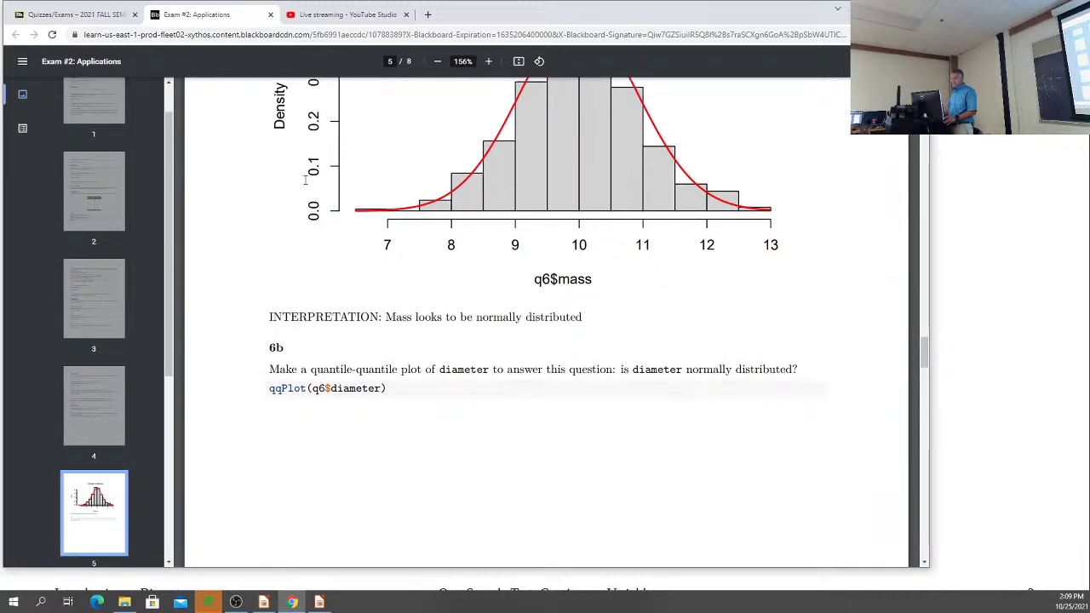
{"action": "scroll", "coordinate": [304, 181], "scroll_direction": "down", "scroll_amount": 10}
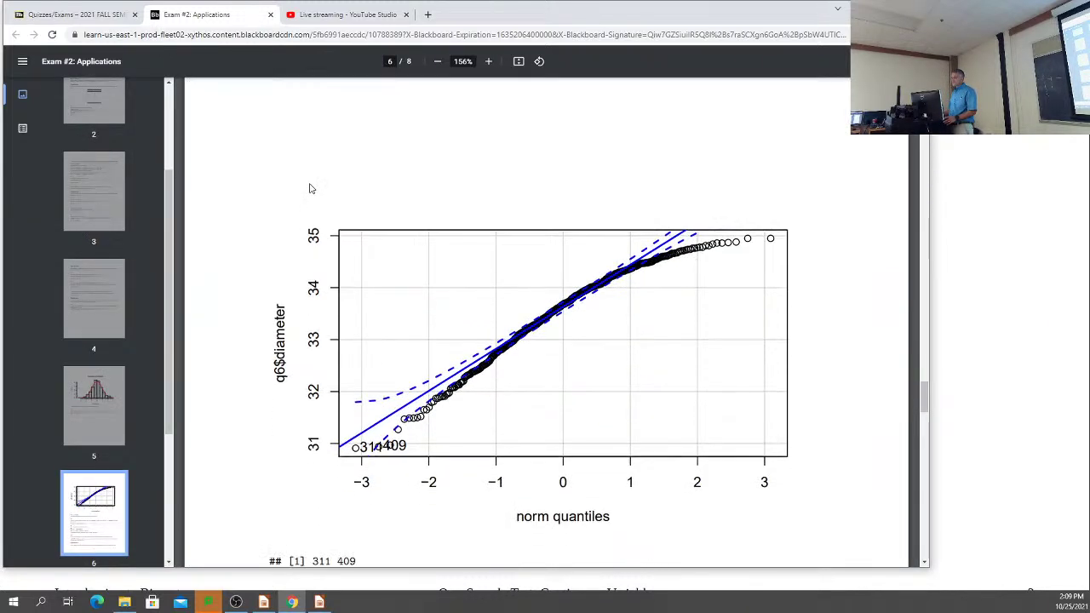
{"action": "scroll", "coordinate": [311, 188], "scroll_direction": "down", "scroll_amount": 9}
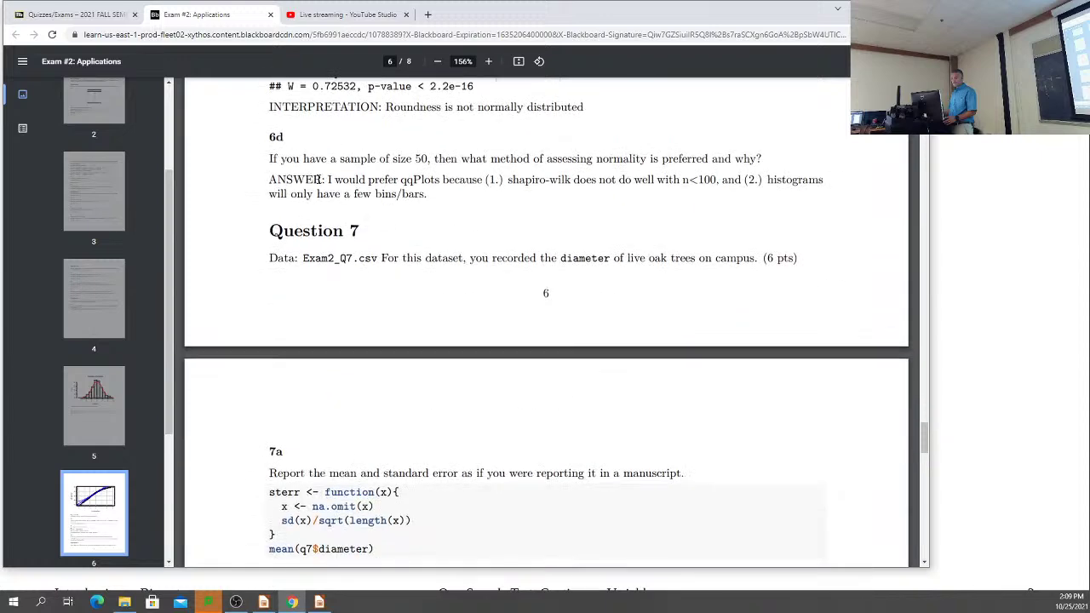
{"action": "scroll", "coordinate": [318, 179], "scroll_direction": "down", "scroll_amount": 4}
{"action": "scroll", "coordinate": [315, 180], "scroll_direction": "down", "scroll_amount": 5}
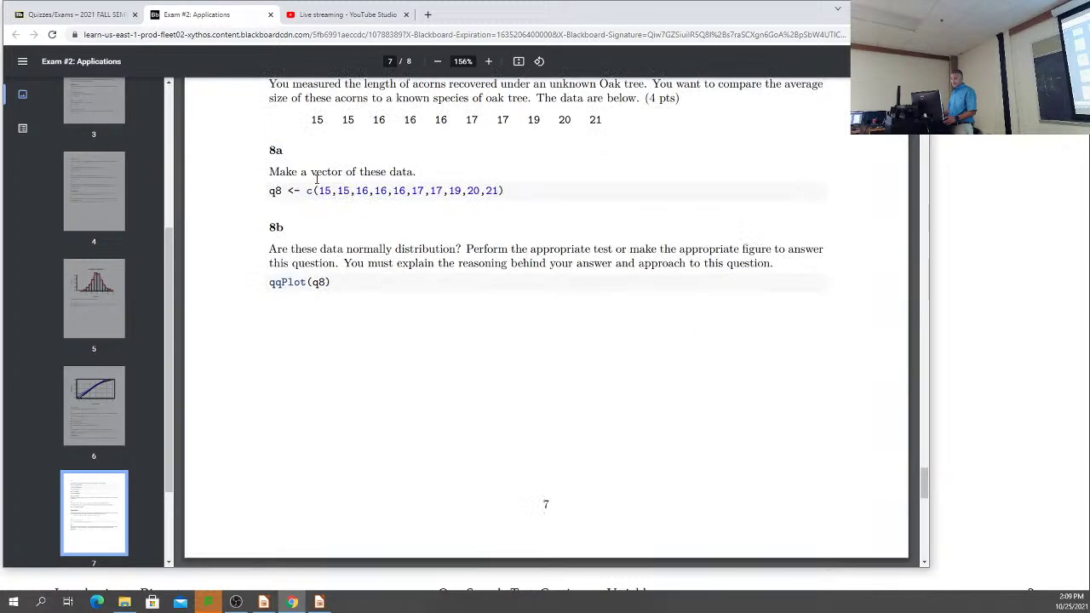
Close the exam key, open the TestSummaryStudents.doc handout from Lecture Presentations, and bring its Word window into view.
{"action": "left_click", "coordinate": [270, 14]}
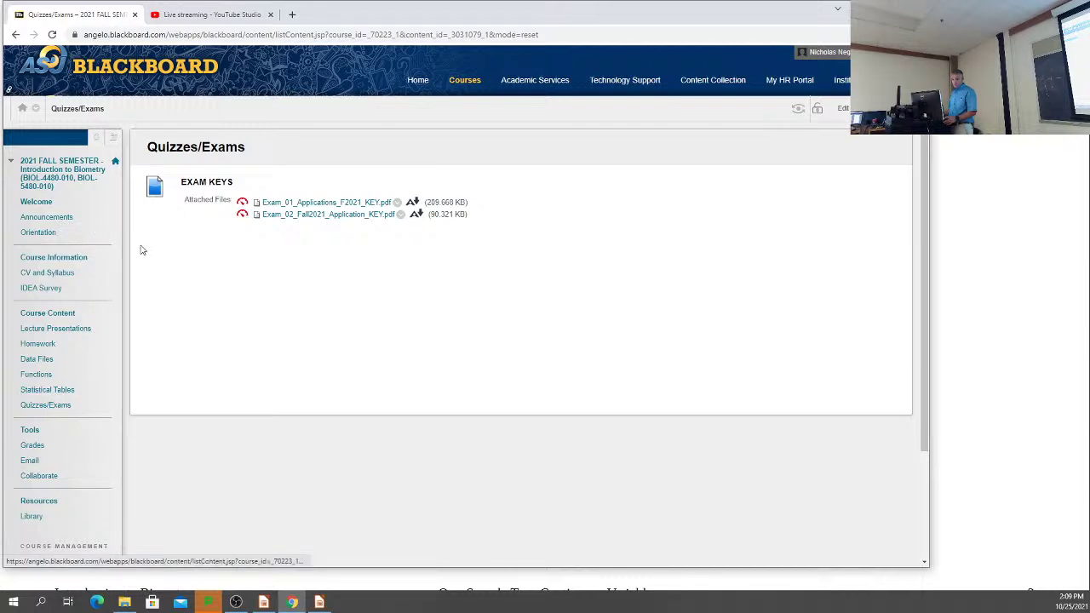
{"action": "left_click", "coordinate": [46, 332]}
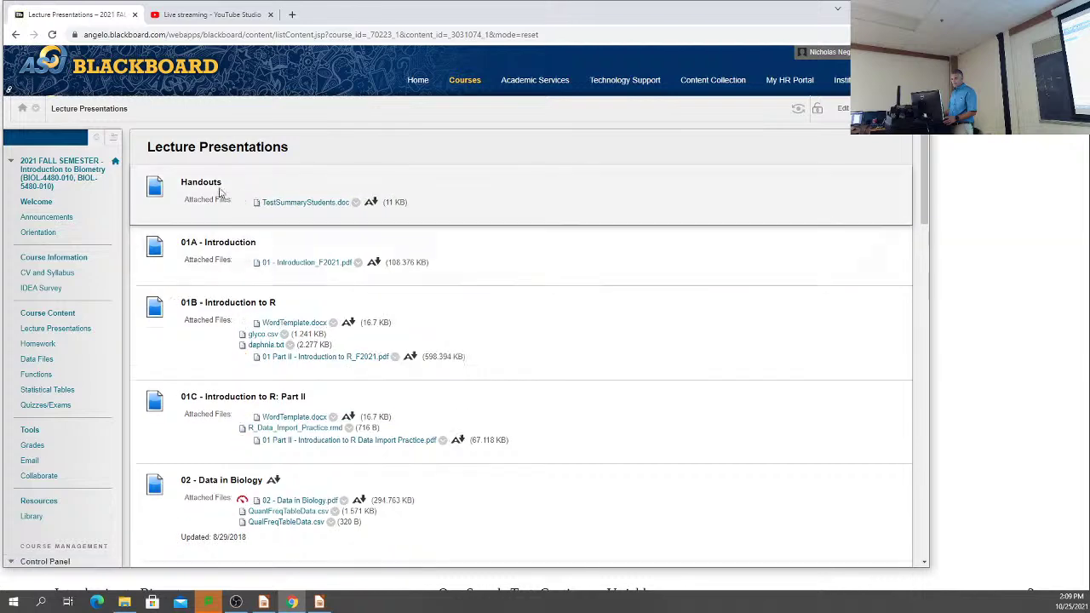
{"action": "left_click", "coordinate": [305, 203]}
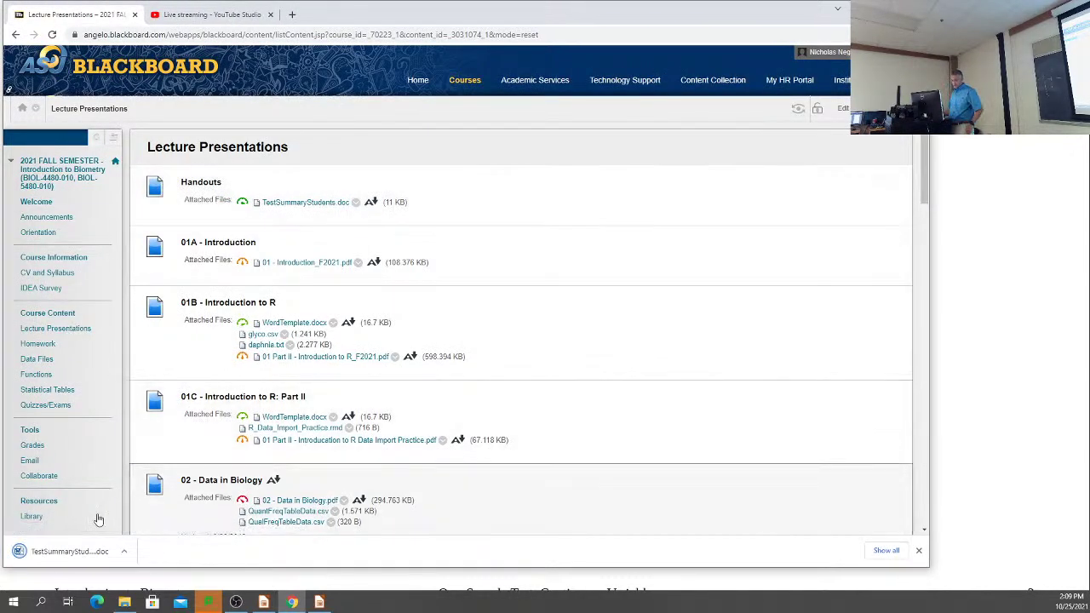
{"action": "left_click", "coordinate": [60, 553]}
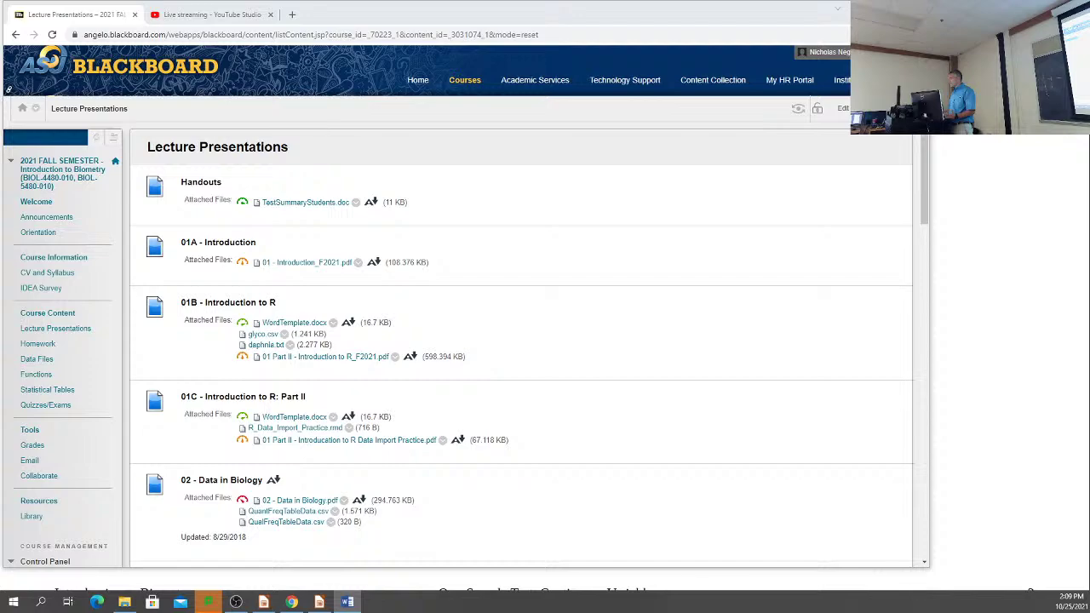
{"action": "left_click_drag", "start_coordinate": [1082, 85], "coordinate": [591, 11]}
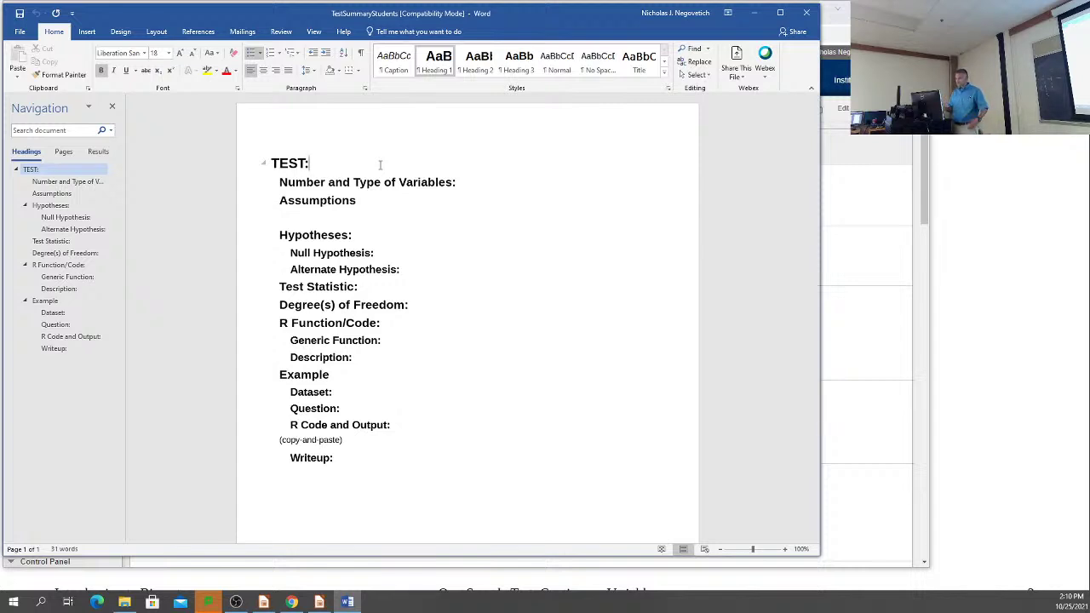
Go through the test summary template's headings from Assumptions and Hypotheses to the R function's Description.
{"action": "left_click", "coordinate": [351, 214]}
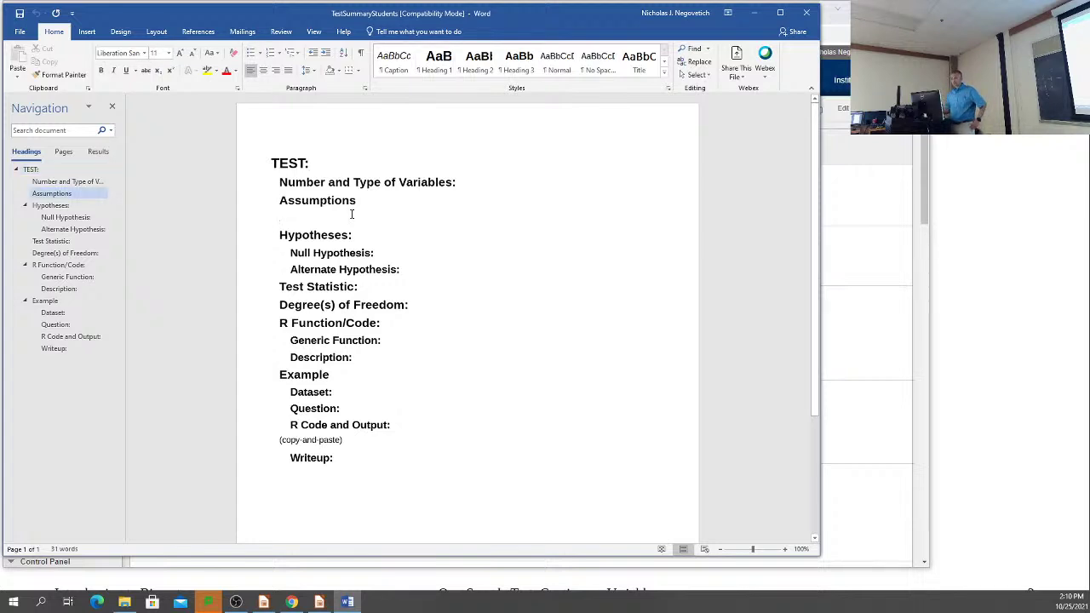
{"action": "left_click", "coordinate": [395, 253]}
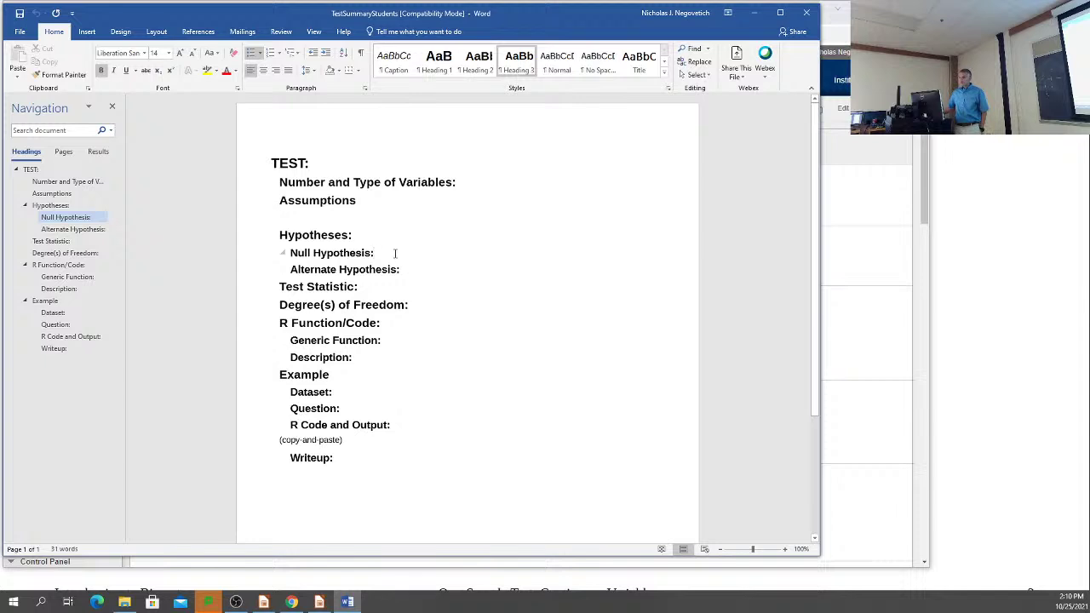
{"action": "left_click", "coordinate": [430, 268]}
{"action": "left_click", "coordinate": [386, 287]}
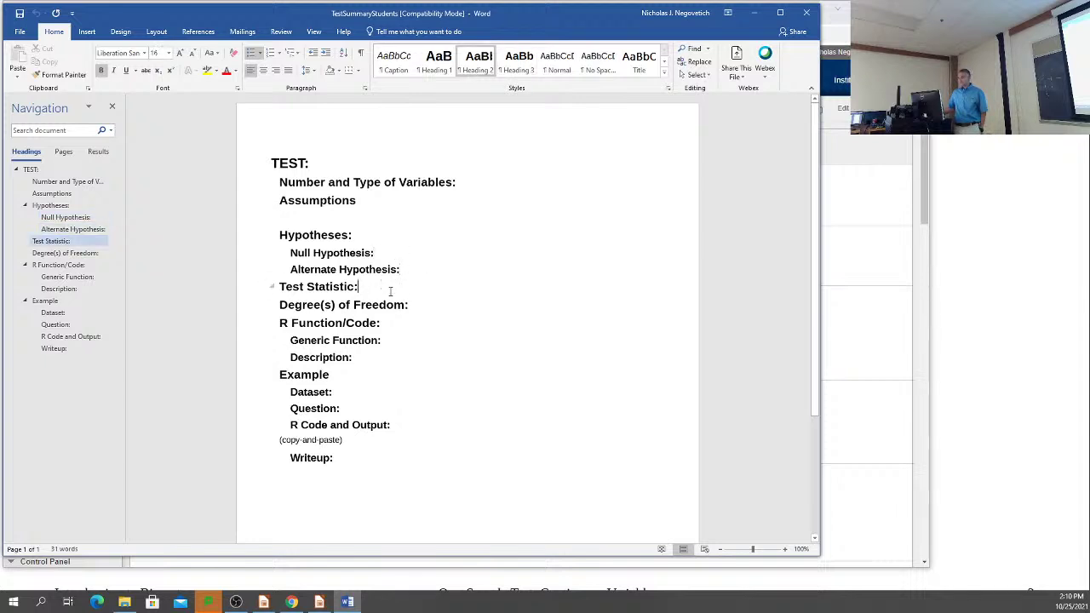
{"action": "left_click", "coordinate": [424, 302]}
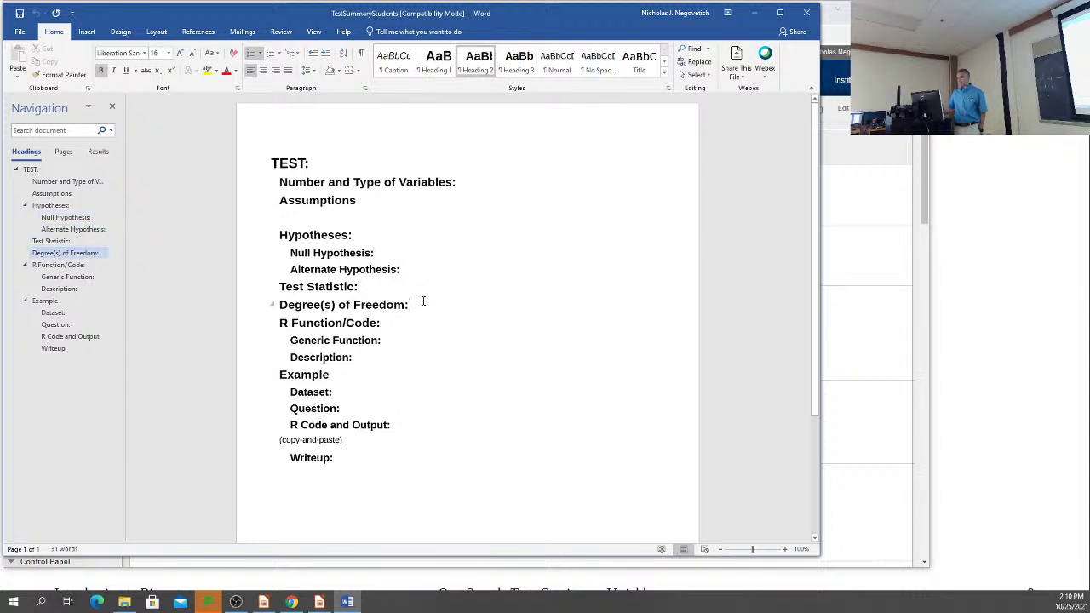
{"action": "left_click", "coordinate": [399, 323]}
{"action": "left_click", "coordinate": [409, 339]}
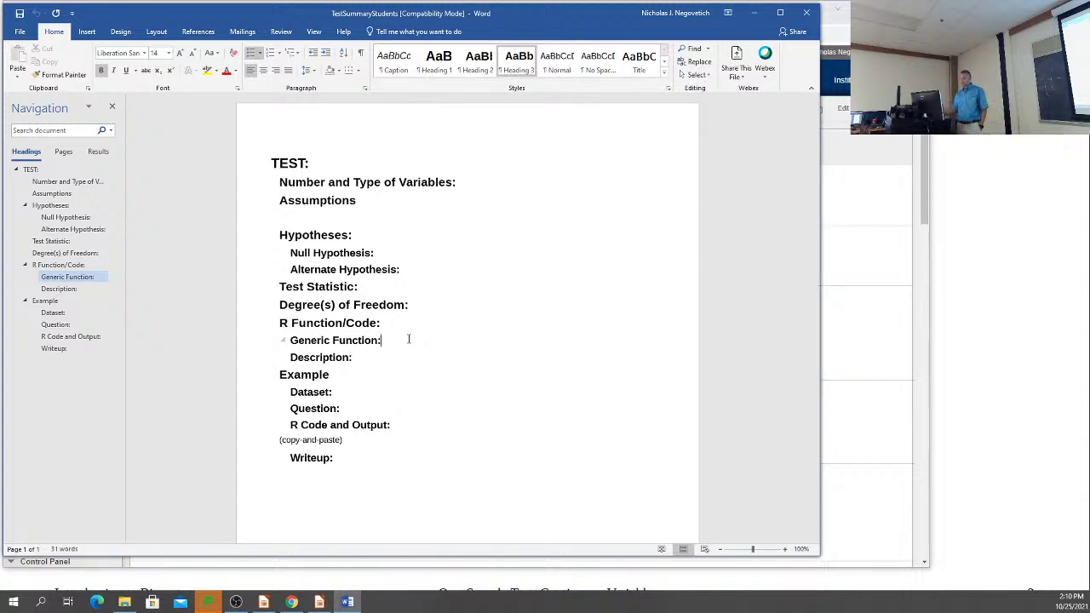
{"action": "left_click", "coordinate": [377, 355]}
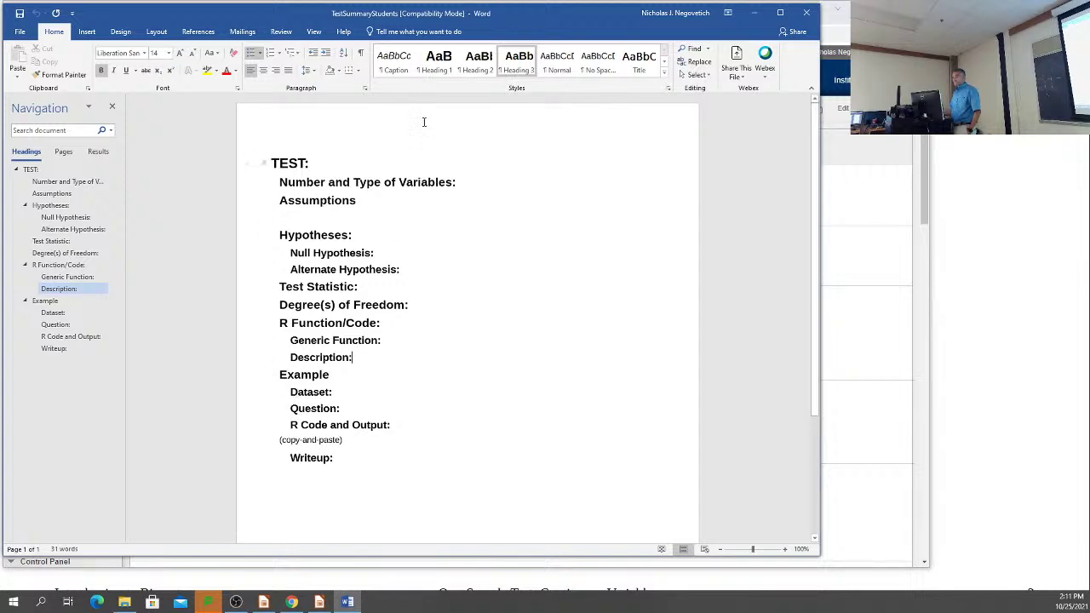
{"action": "left_click_drag", "start_coordinate": [515, 13], "coordinate": [550, 491]}
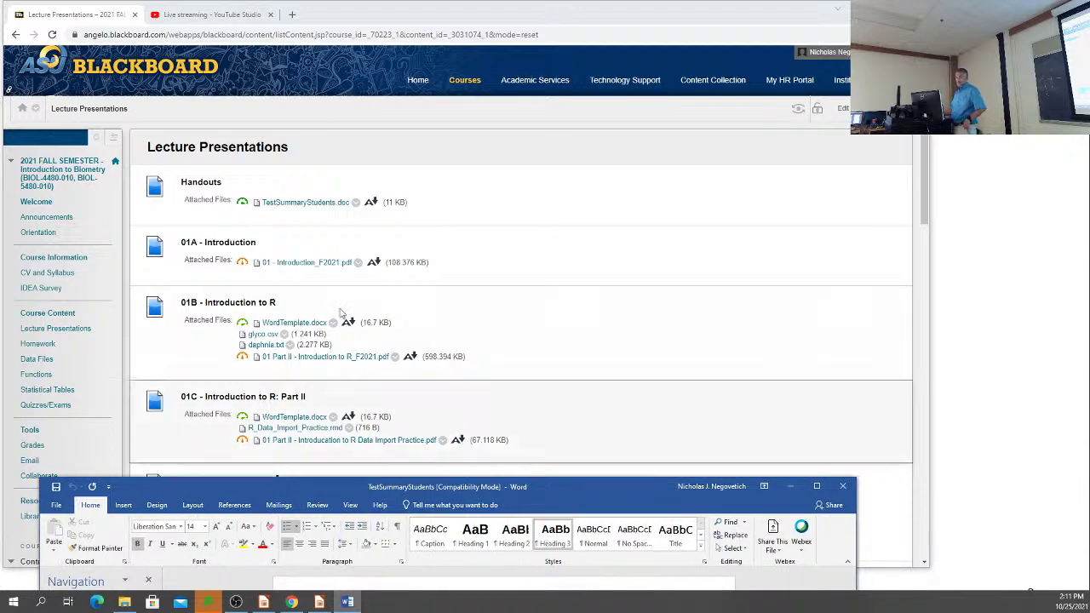
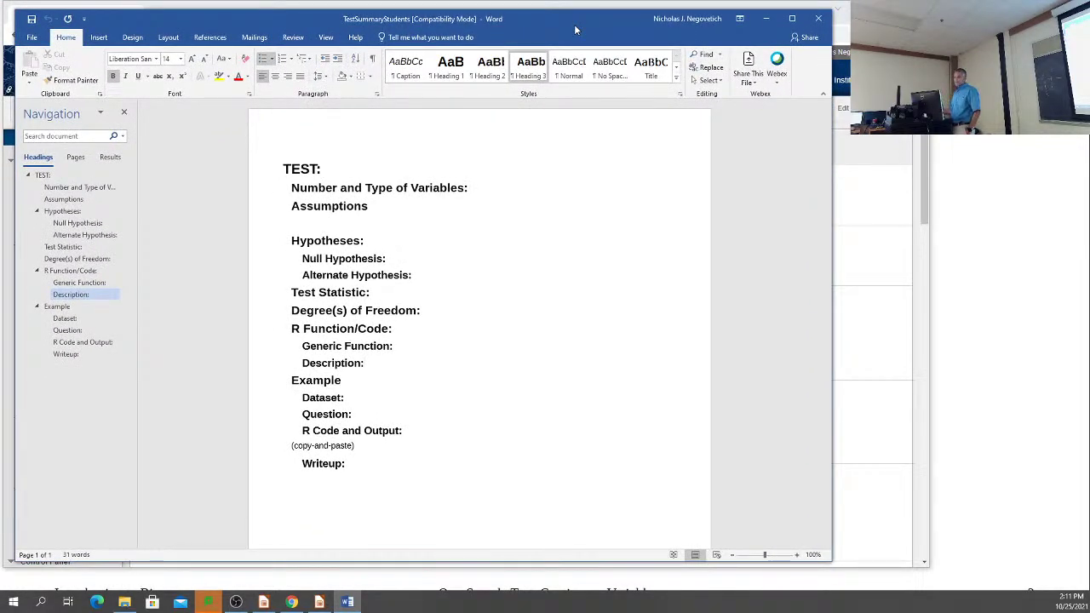
{"action": "left_click", "coordinate": [581, 78]}
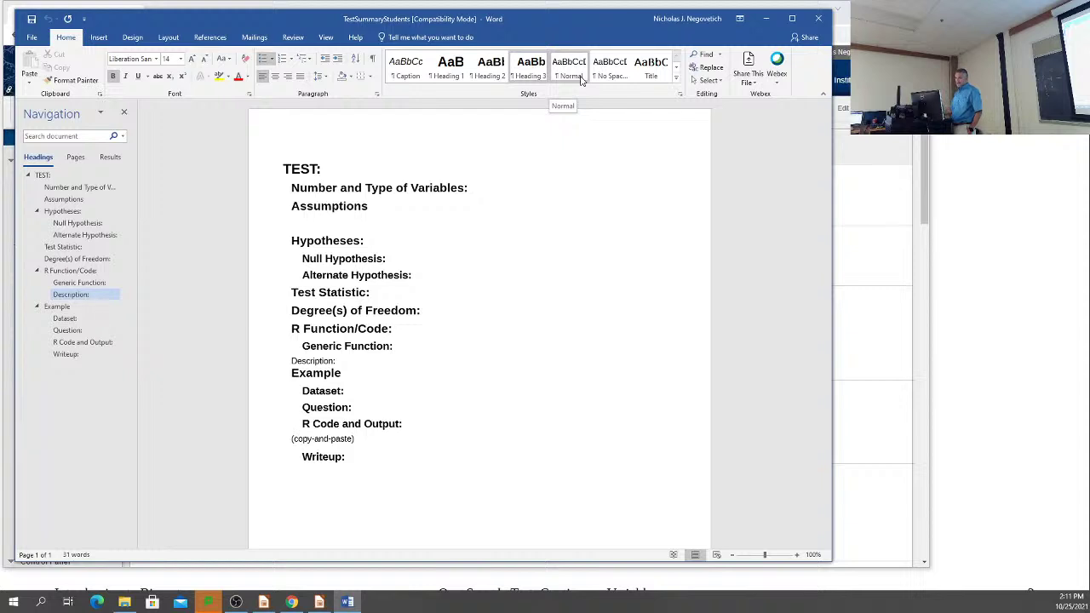
{"action": "key", "text": "ctrl+z"}
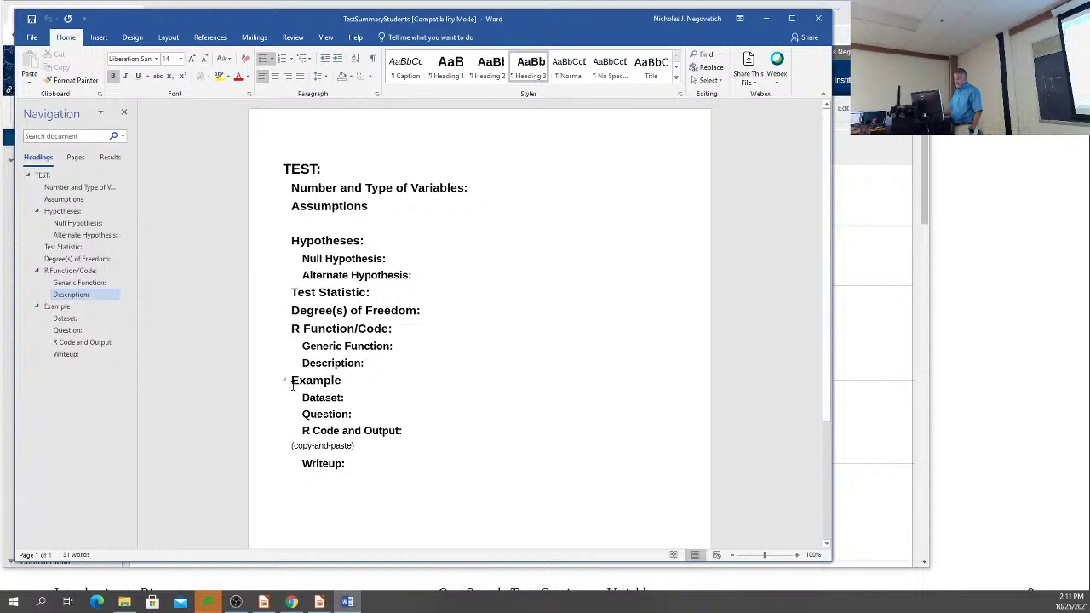
Highlight the template's whole Example section, then go over its Question and Writeup headings.
{"action": "left_click_drag", "start_coordinate": [291, 380], "coordinate": [440, 472]}
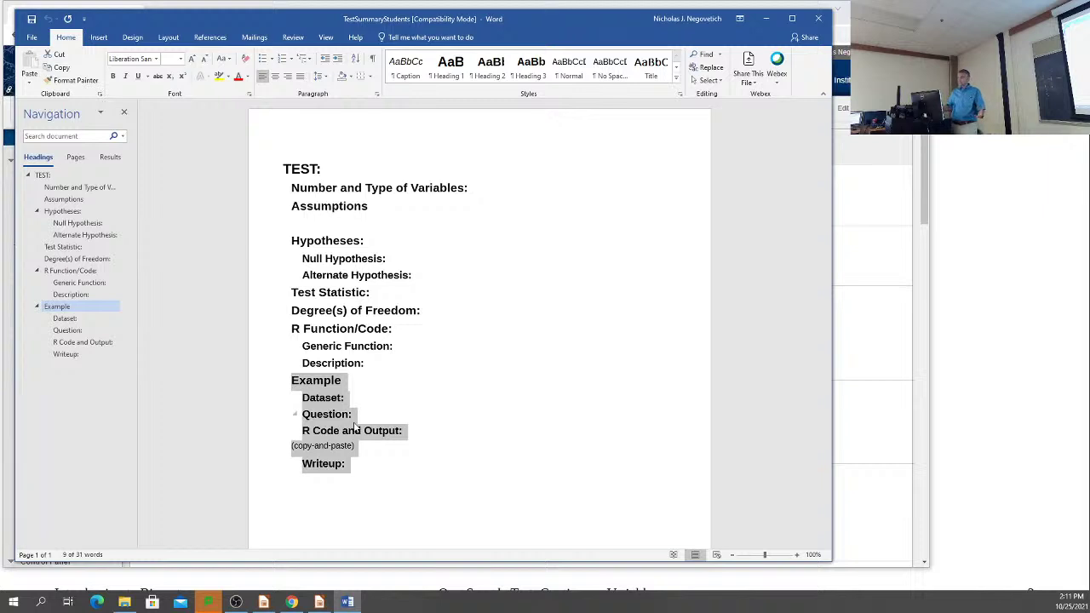
{"action": "left_click", "coordinate": [353, 415]}
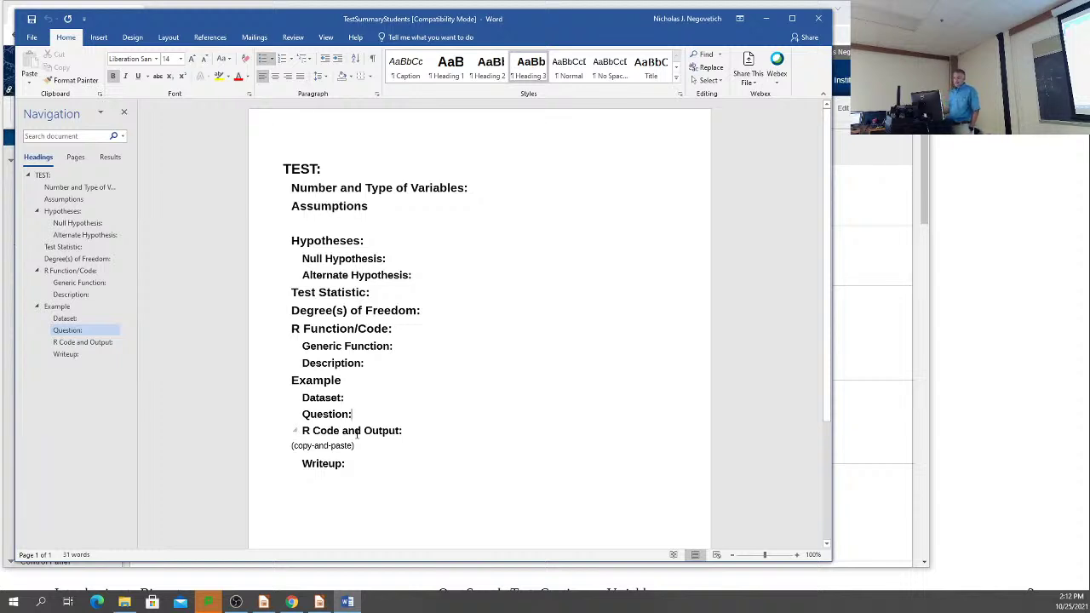
{"action": "left_click", "coordinate": [373, 461]}
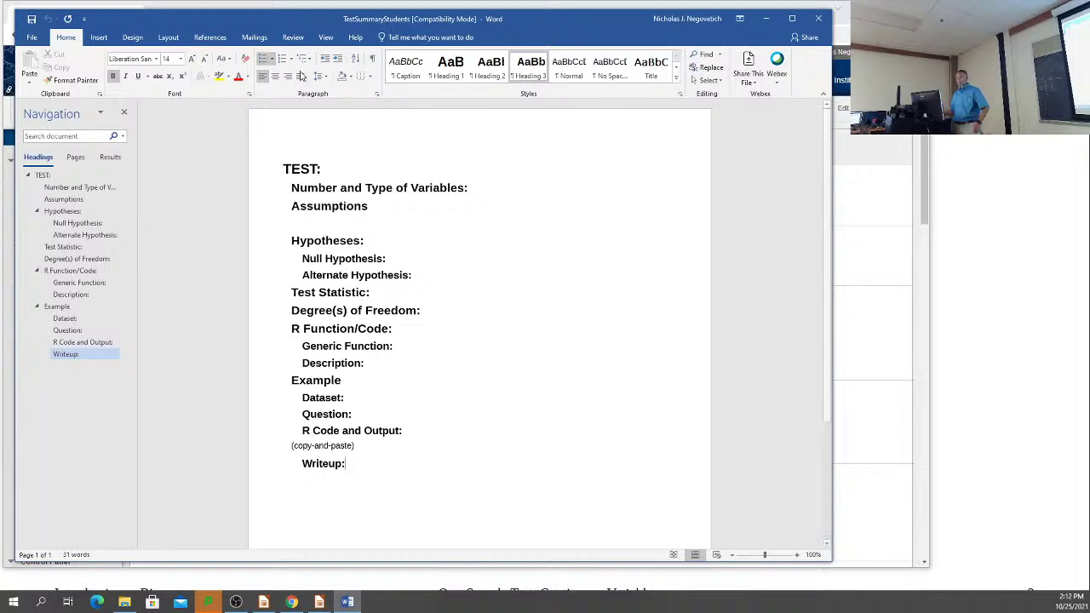
Move the Word and browser windows off the shared screen to uncover the Reporting Results slide.
{"action": "left_click_drag", "start_coordinate": [552, 15], "coordinate": [1089, 17]}
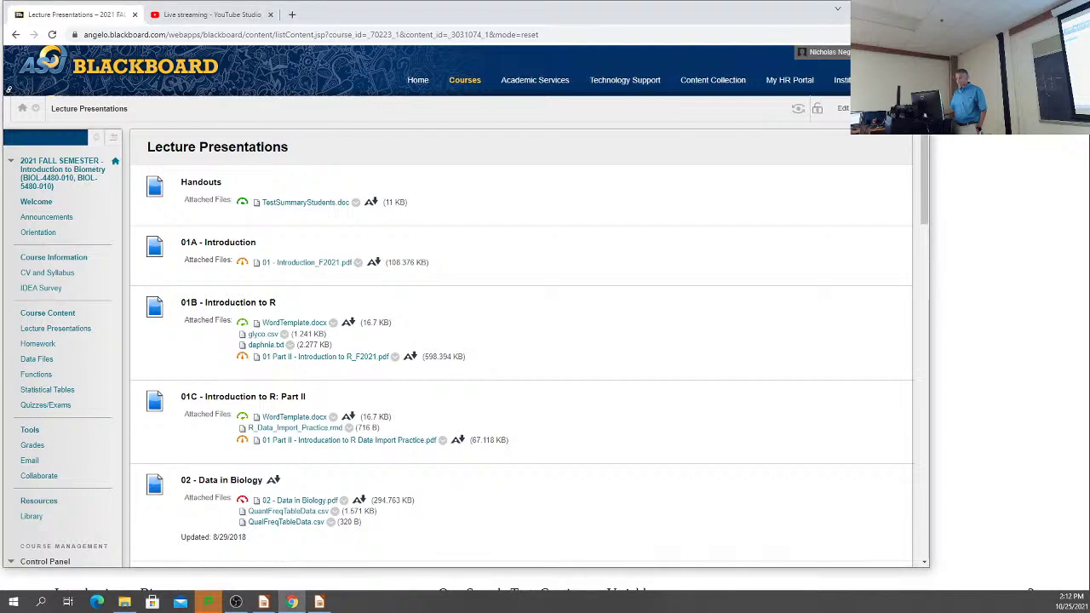
{"action": "left_click_drag", "start_coordinate": [428, 4], "coordinate": [1089, 9]}
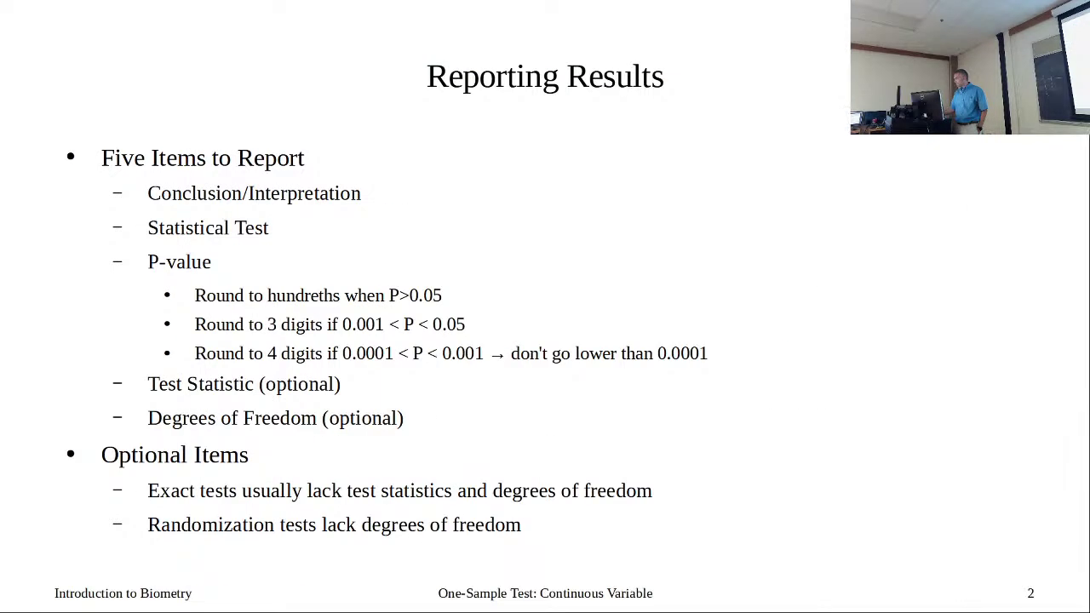
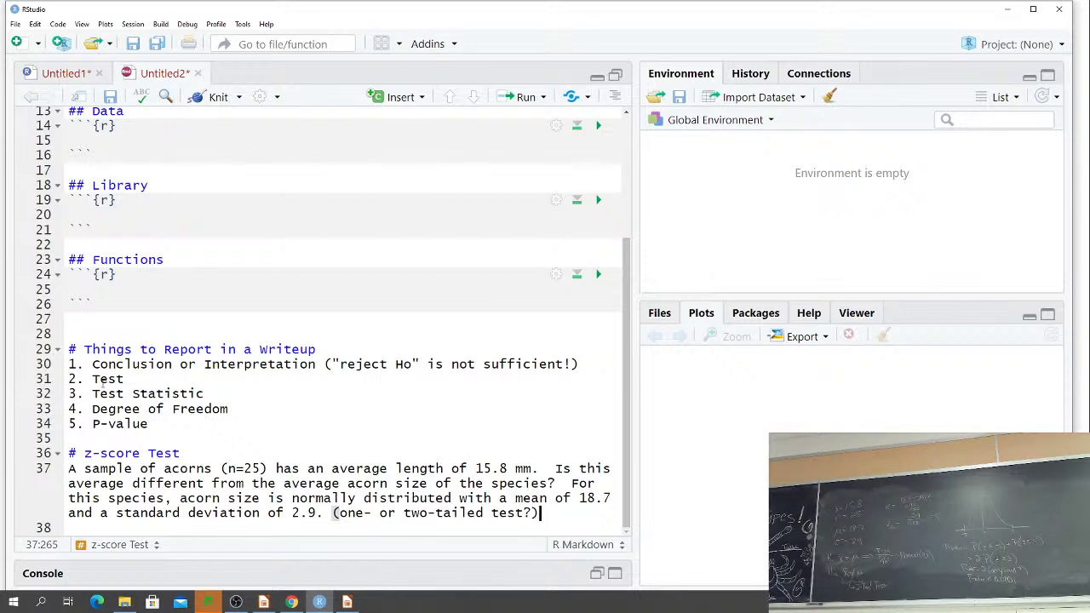
Highlight the phrase "reject Ho" in the R Markdown document's list of things to report in a writeup.
{"action": "left_click_drag", "start_coordinate": [339, 363], "coordinate": [413, 364]}
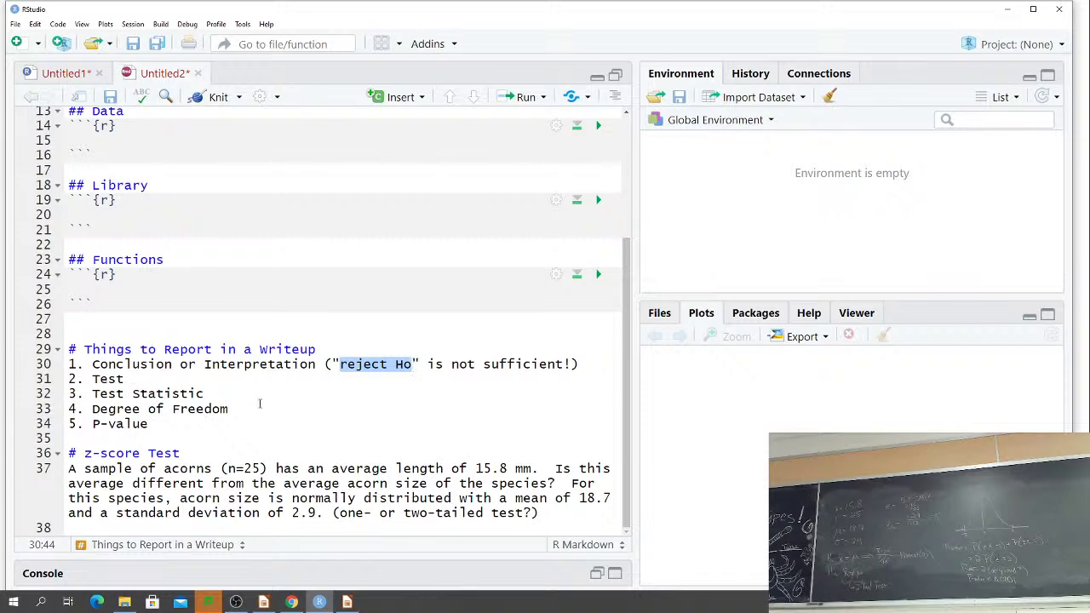
Insert blank lines after the acorn question and between it and the z-score Test heading.
{"action": "left_click", "coordinate": [555, 511]}
{"action": "key", "text": "Return"}
{"action": "key", "text": "Return"}
{"action": "key", "text": "Return"}
{"action": "key", "text": "Up"}
{"action": "key", "text": "Up"}
{"action": "key", "text": "Up"}
{"action": "key", "text": "Up"}
{"action": "key", "text": "Up"}
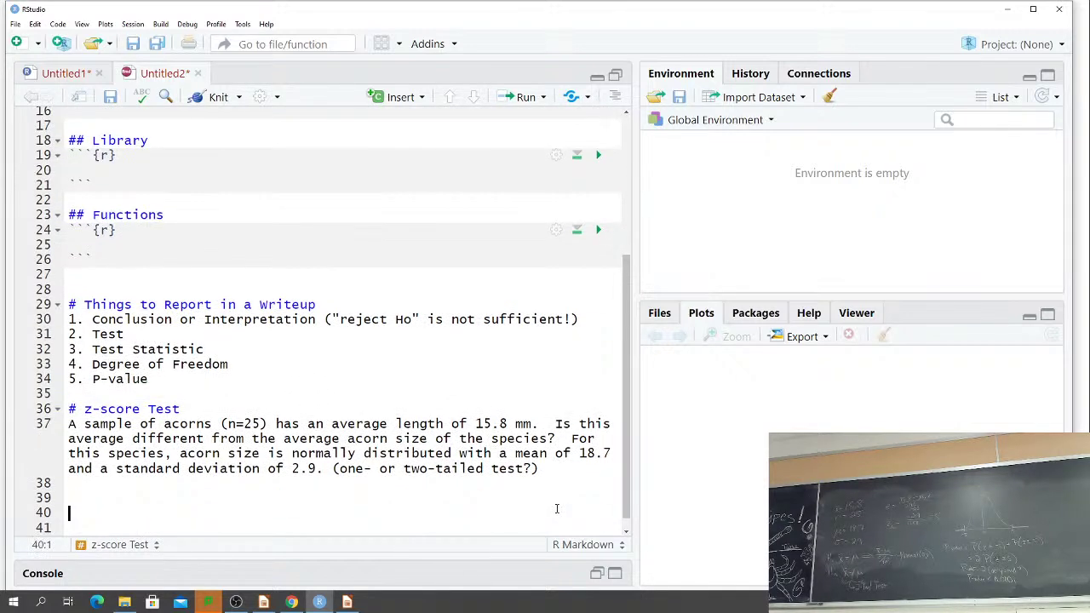
{"action": "key", "text": "Up"}
{"action": "key", "text": "Return"}
{"action": "key", "text": "Return"}
{"action": "key", "text": "Up"}
{"action": "key", "text": "Up"}
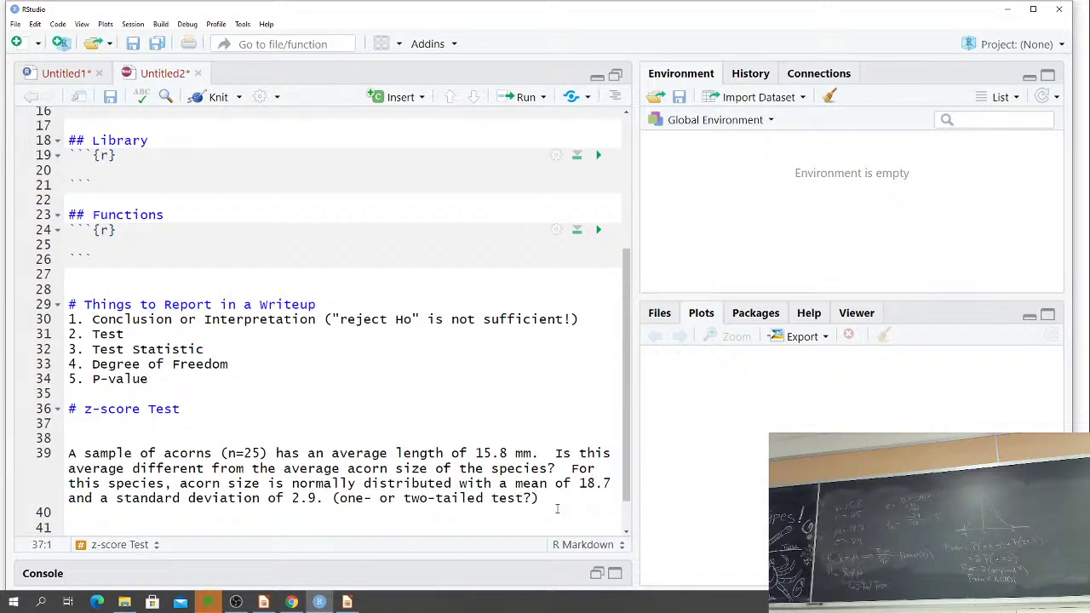
Under the z-score Test heading, write "This test checks if a single value or sample mean equals some single value or population mean.".
{"action": "type", "text": "Tests if"}
{"action": "key", "text": "BackSpace"}
{"action": "key", "text": "BackSpace"}
{"action": "key", "text": "BackSpace"}
{"action": "key", "text": "BackSpace"}
{"action": "key", "text": "BackSpace"}
{"action": "key", "text": "BackSpace"}
{"action": "key", "text": "BackSpace"}
{"action": "type", "text": "his test checks"}
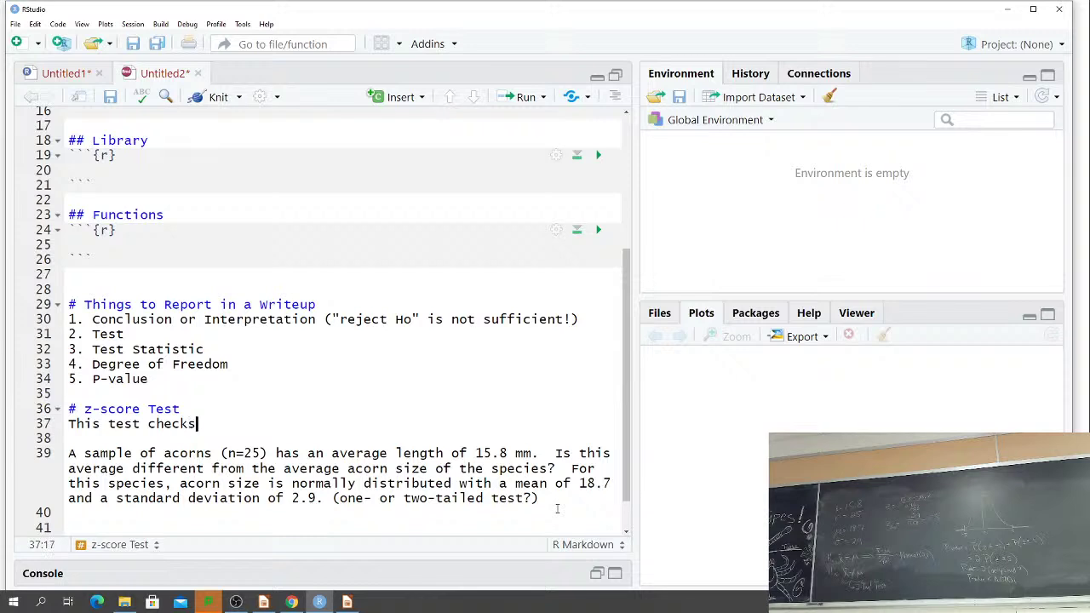
{"action": "type", "text": " if a single value or"}
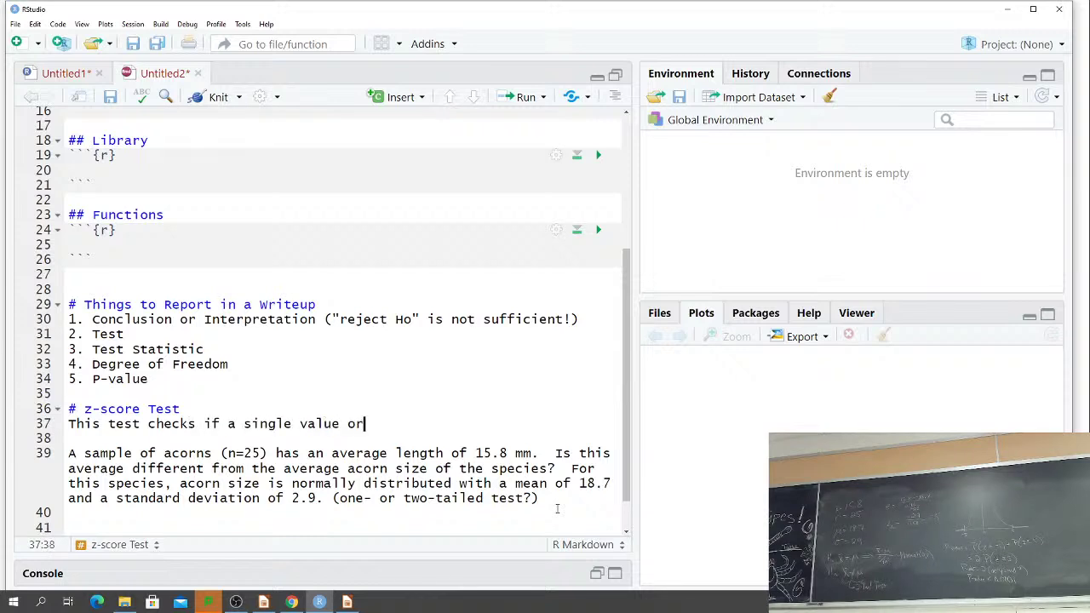
{"action": "type", "text": " sample mean equals"}
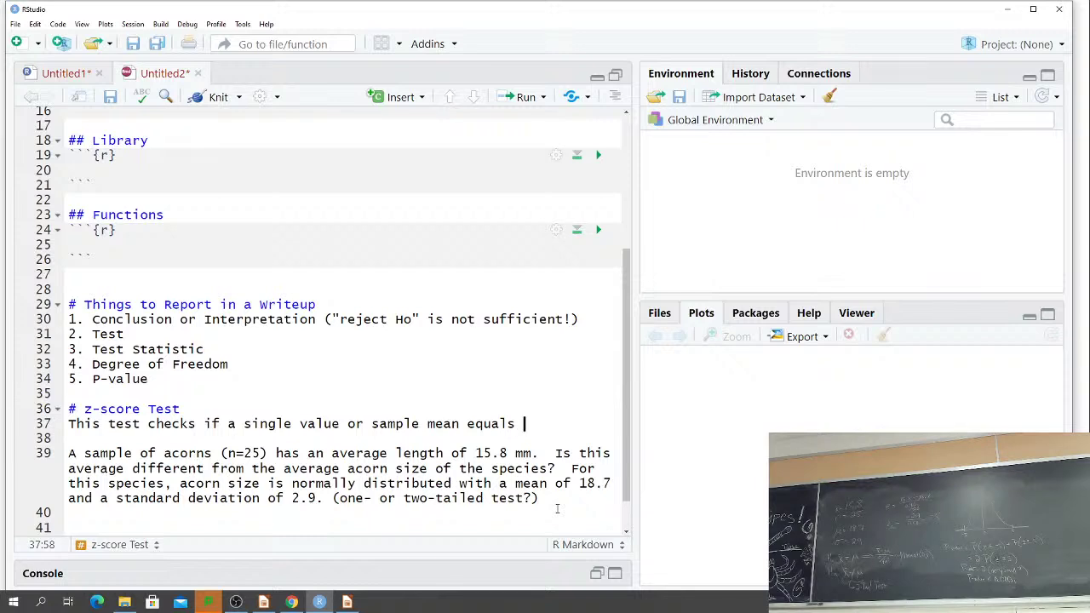
{"action": "type", "text": "some single value or population mean"}
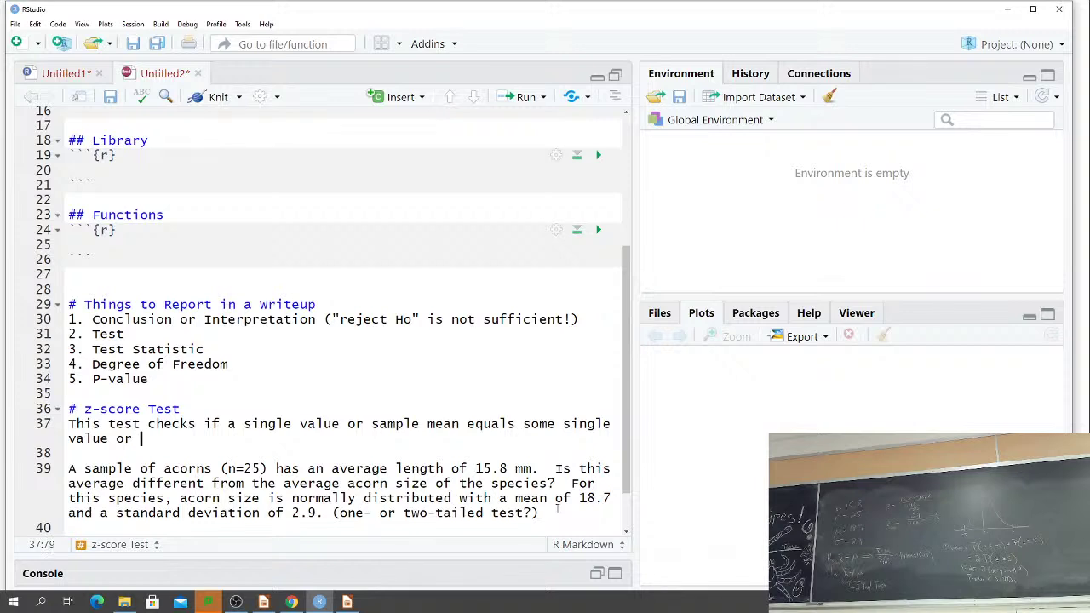
{"action": "type", "text": ".  "}
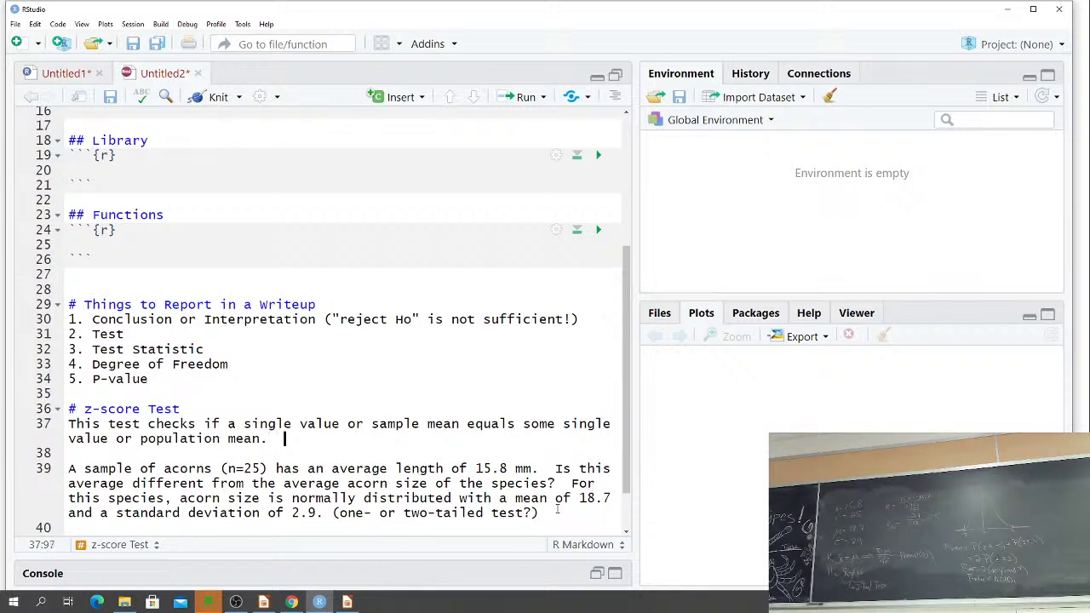
Continue the description with "For this test, we know the population standard deviation." and end the paragraph.
{"action": "type", "text": "For this test, we know "}
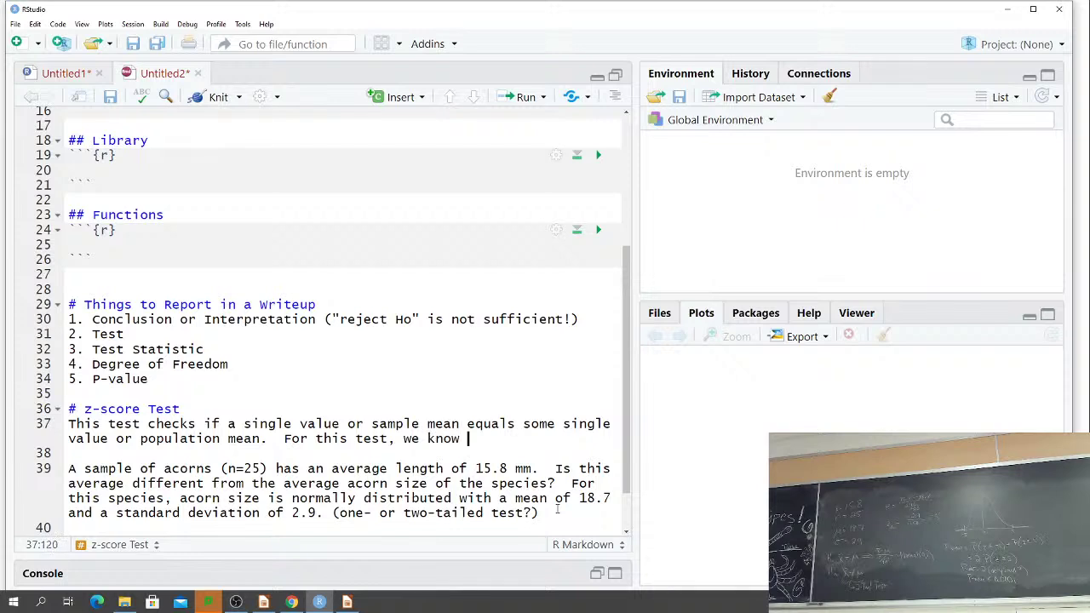
{"action": "type", "text": "the population sta"}
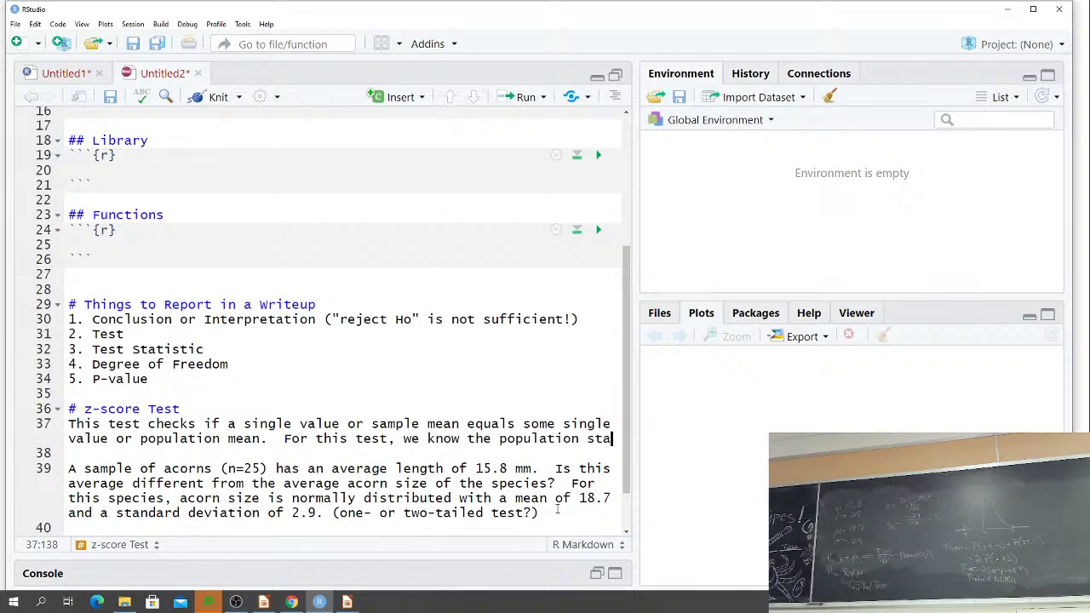
{"action": "type", "text": "ndard deviation."}
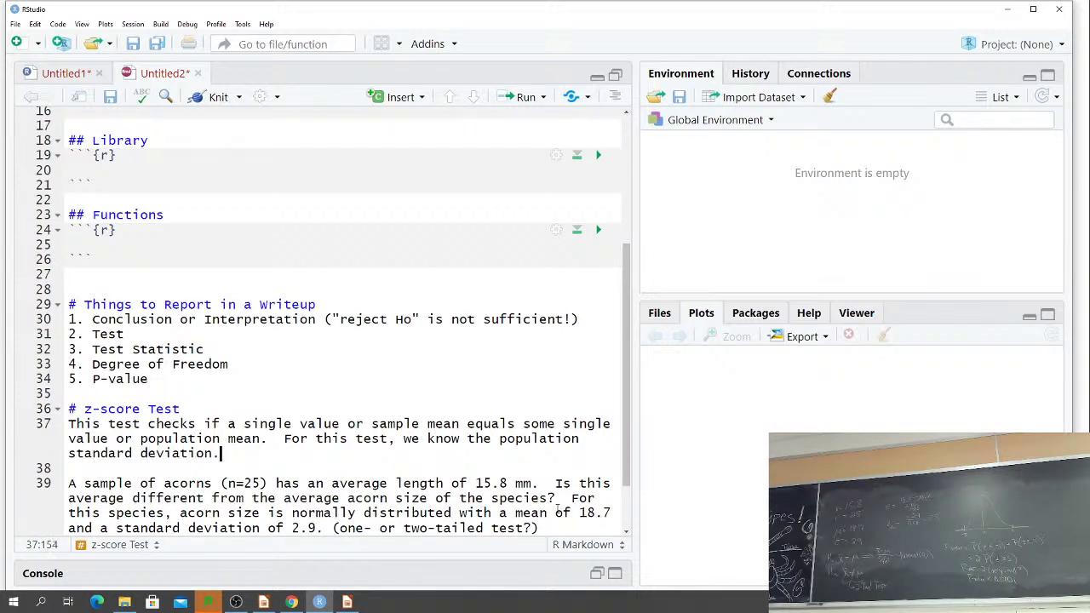
{"action": "key", "text": "Return"}
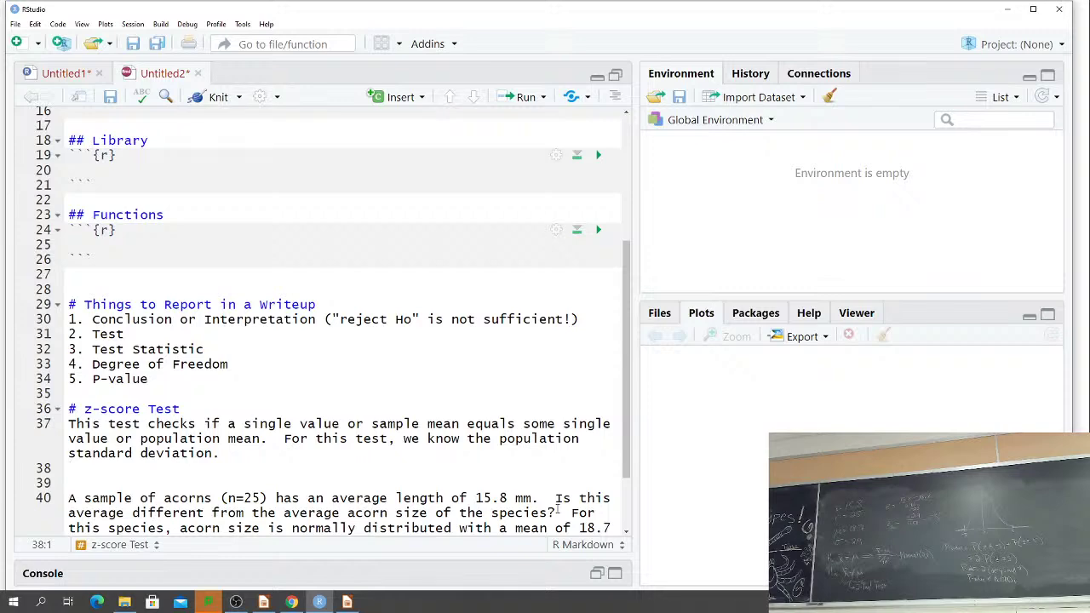
Add ten more blank lines below the acorn question to make working space.
{"action": "scroll", "coordinate": [536, 490], "scroll_direction": "down", "scroll_amount": 2}
{"action": "left_click", "coordinate": [532, 488]}
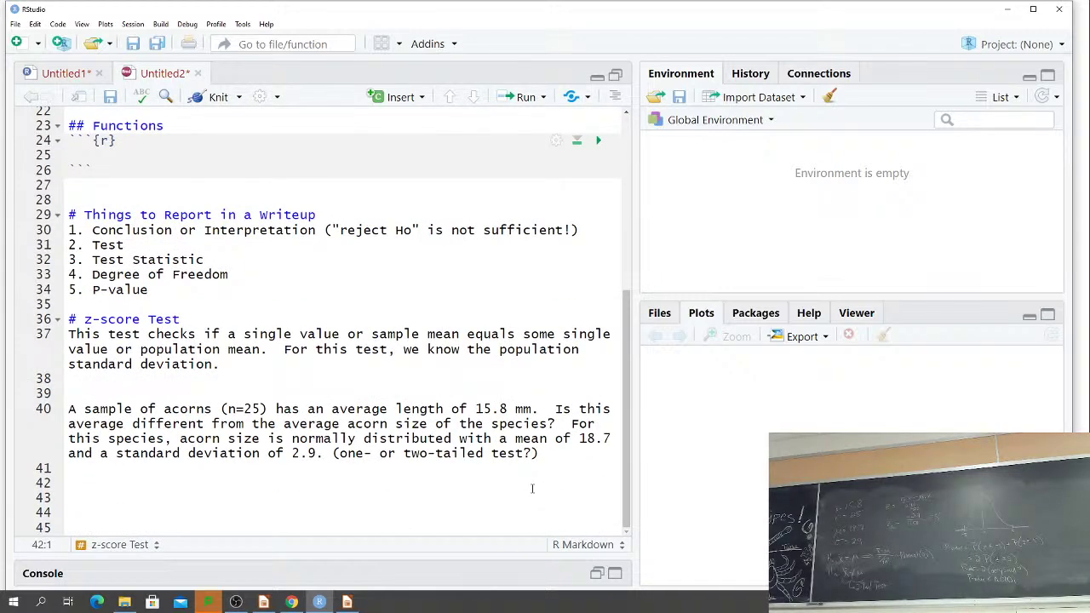
{"action": "key", "text": "Return"}
{"action": "key", "text": "Return"}
{"action": "key", "text": "Return"}
{"action": "key", "text": "Return"}
{"action": "key", "text": "Return"}
{"action": "key", "text": "Return"}
{"action": "key", "text": "Return"}
{"action": "key", "text": "Return"}
{"action": "key", "text": "Return"}
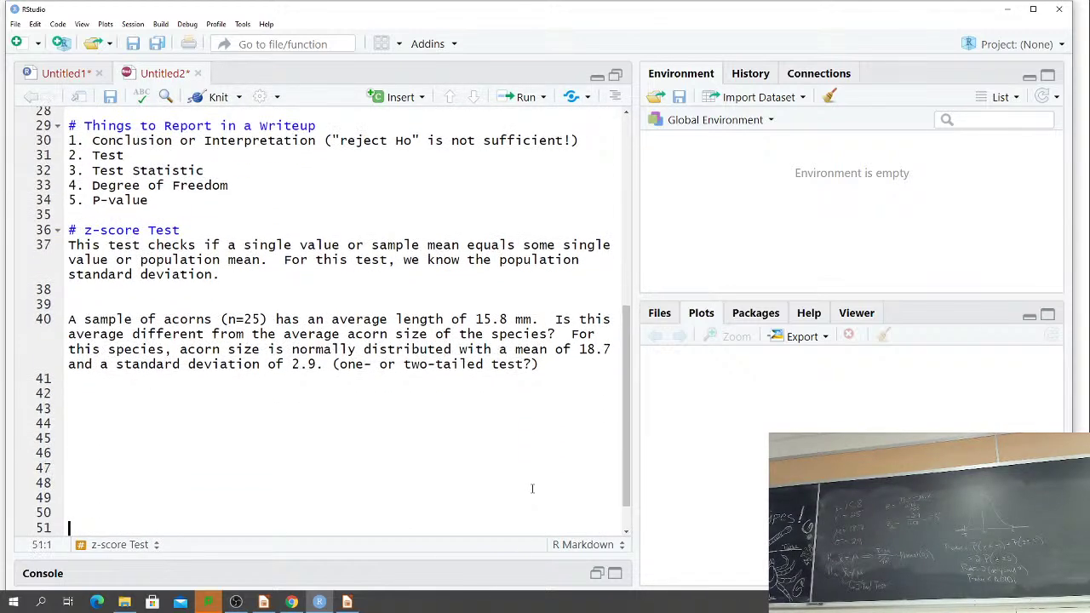
{"action": "key", "text": "Return"}
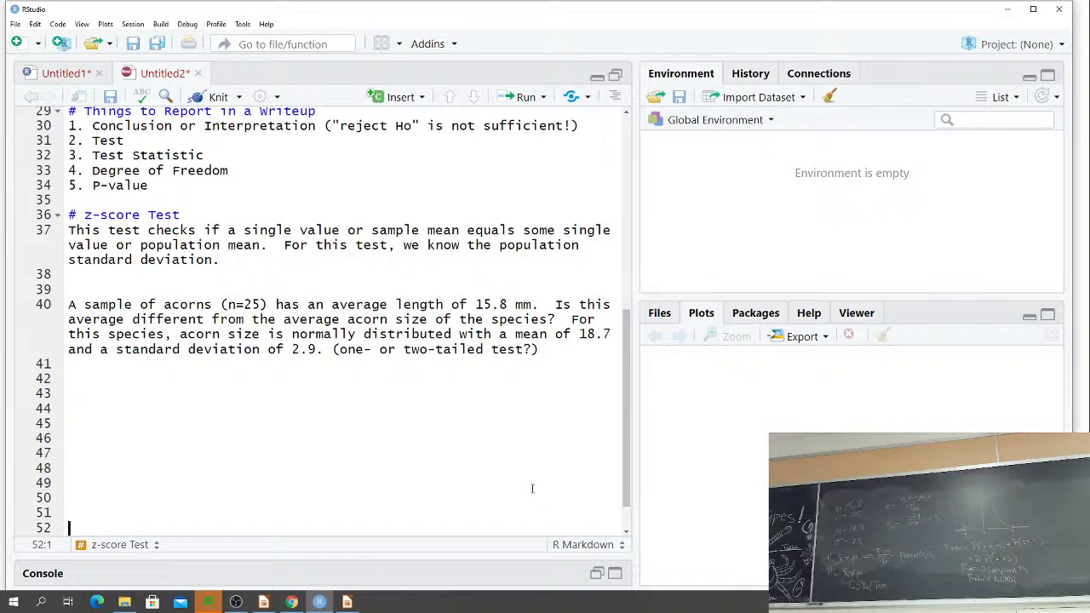
Below the test description, add the test statistic line "(x-mu)/(sigma/sqrt(n))~Normal(0,1)".
{"action": "left_click", "coordinate": [248, 259]}
{"action": "key", "text": "Return"}
{"action": "key", "text": "Return"}
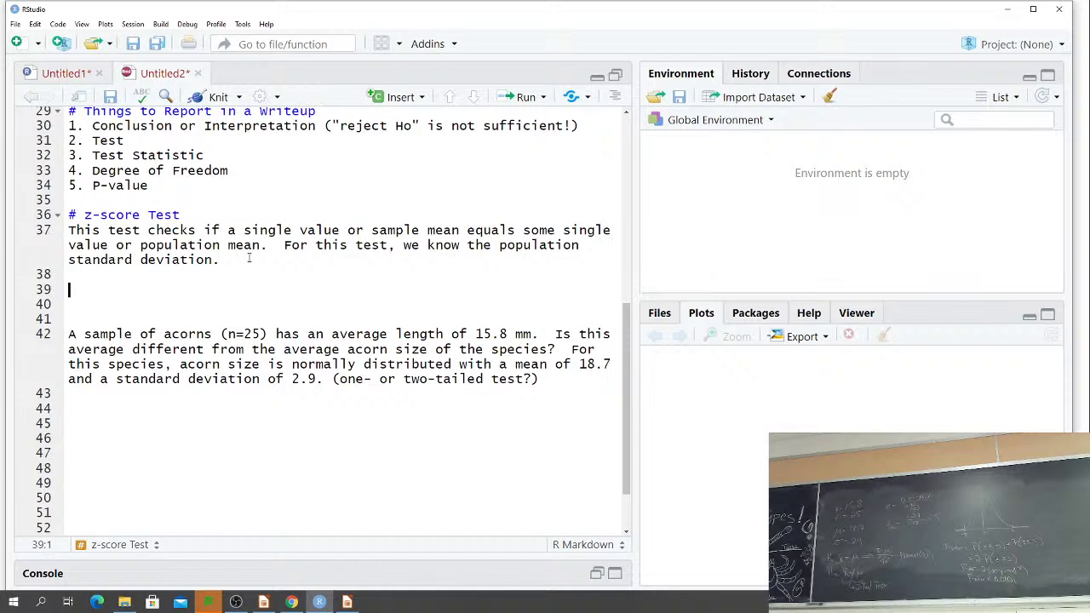
{"action": "type", "text": "x-mu"}
{"action": "key", "text": "Home"}
{"action": "type", "text": "("}
{"action": "key", "text": "End"}
{"action": "type", "text": ")/("}
{"action": "type", "text": "sigma/s"}
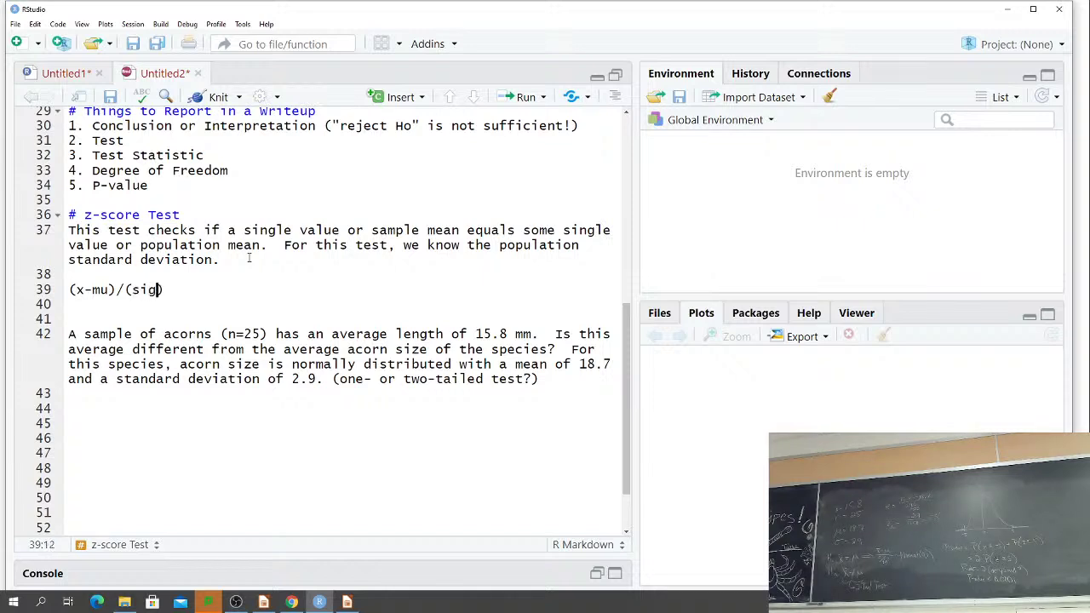
{"action": "type", "text": "qrt(n))"}
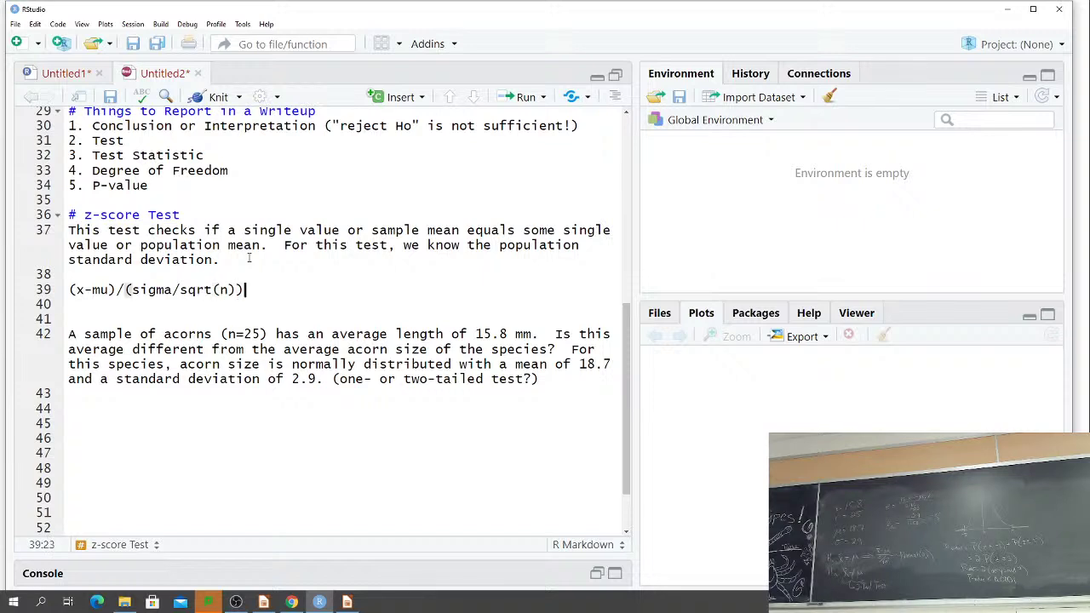
{"action": "type", "text": "~Normal(0,1)"}
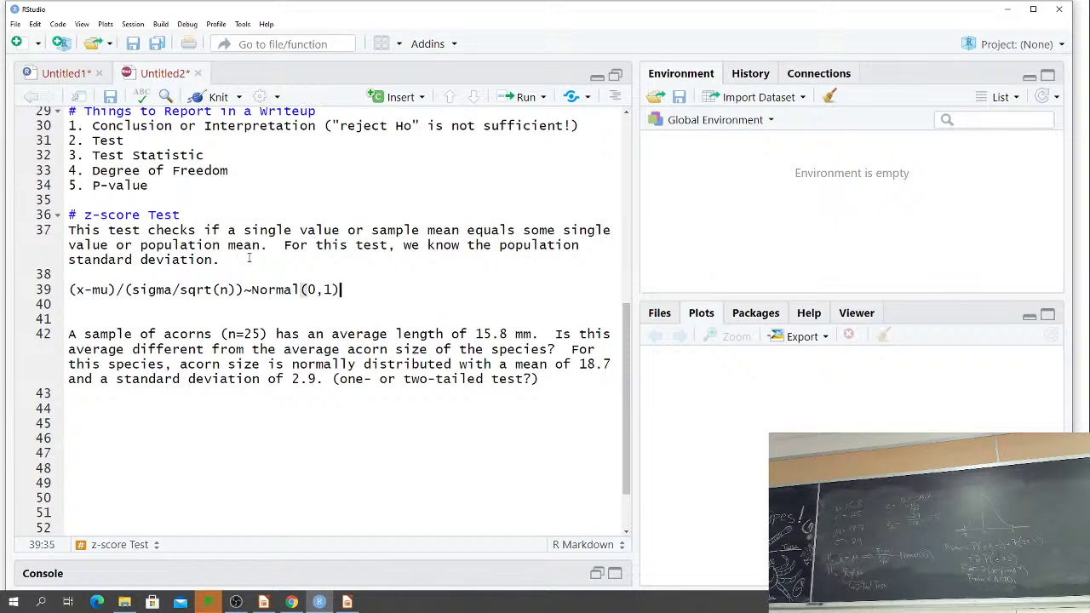
{"action": "key", "text": "Return"}
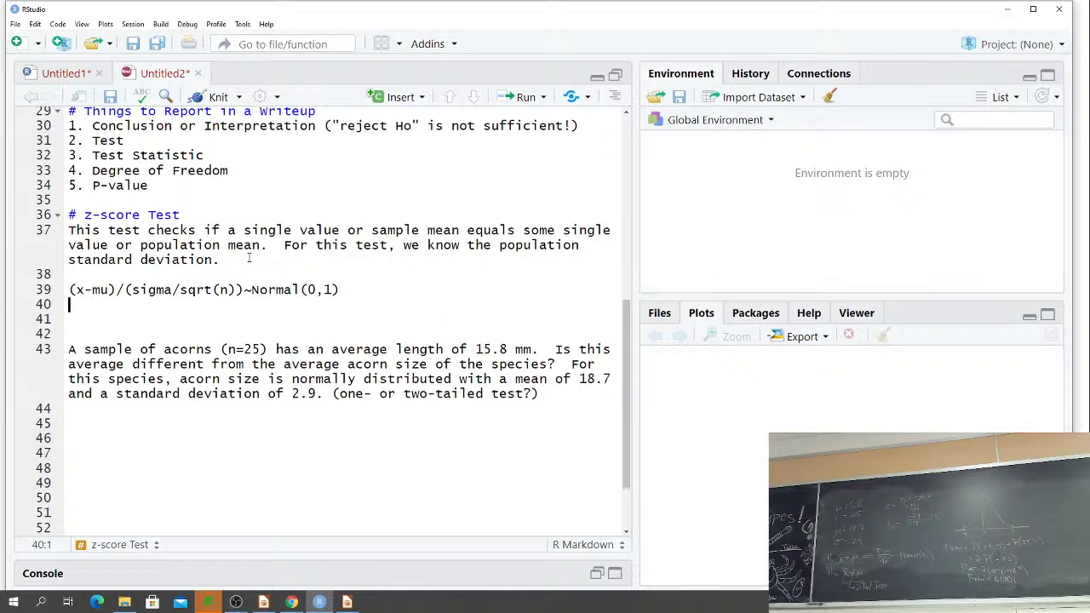
Add the line "P-value = P(z >= (x-mu)/(sigma/sqrt(n)))" below the statistic, reusing its formula and spacing out the >= sign.
{"action": "key", "text": "Return"}
{"action": "type", "text": "P-value:"}
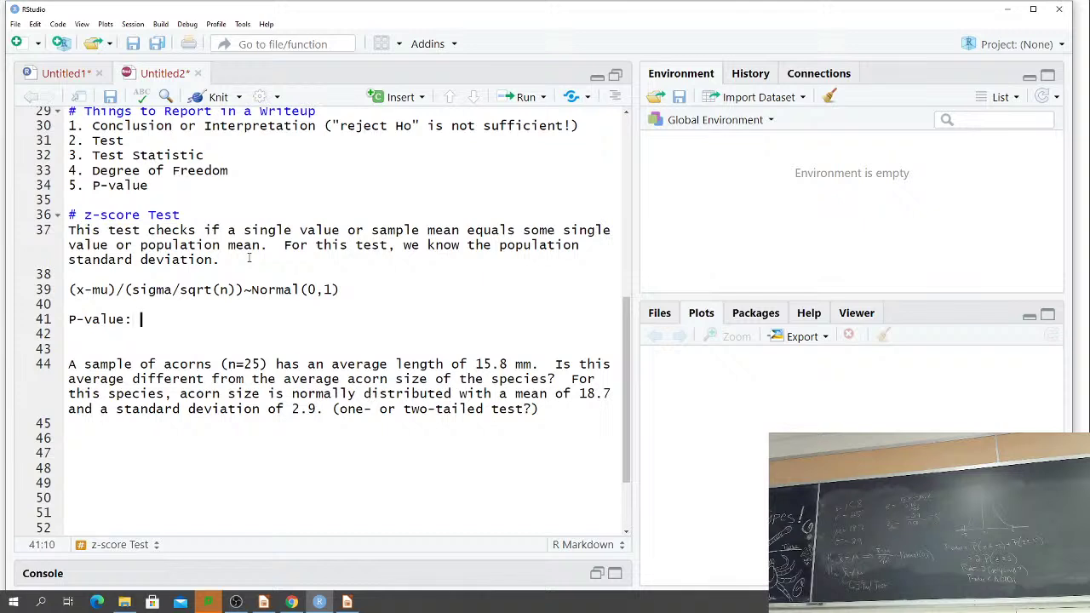
{"action": "key", "text": "BackSpace"}
{"action": "type", "text": "= P(z>="}
{"action": "left_click_drag", "start_coordinate": [245, 290], "coordinate": [68, 290]}
{"action": "key", "text": "ctrl+c"}
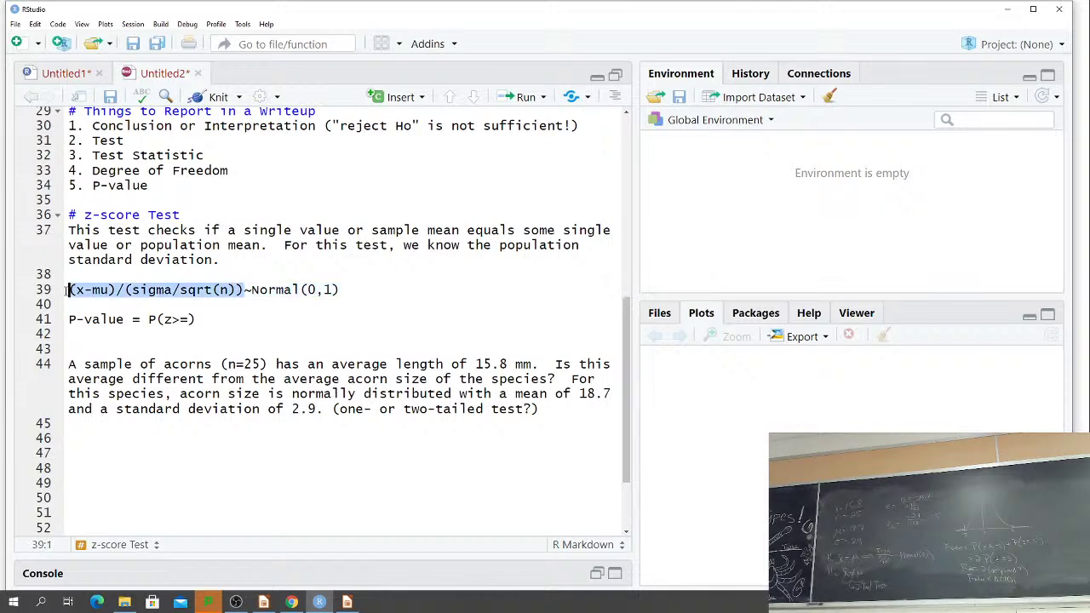
{"action": "left_click", "coordinate": [186, 319]}
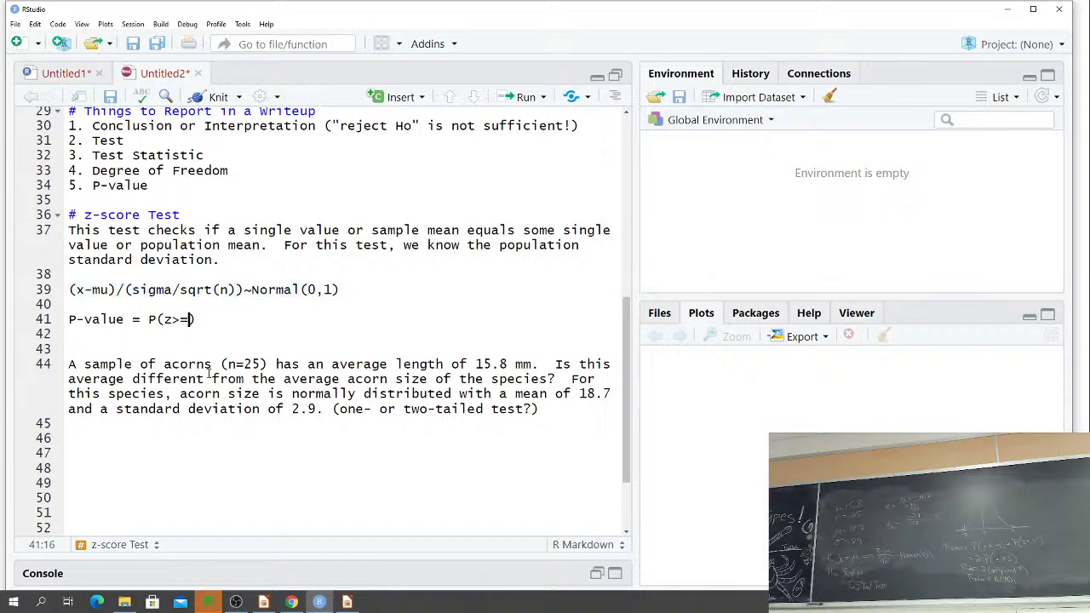
{"action": "key", "text": "ctrl+v"}
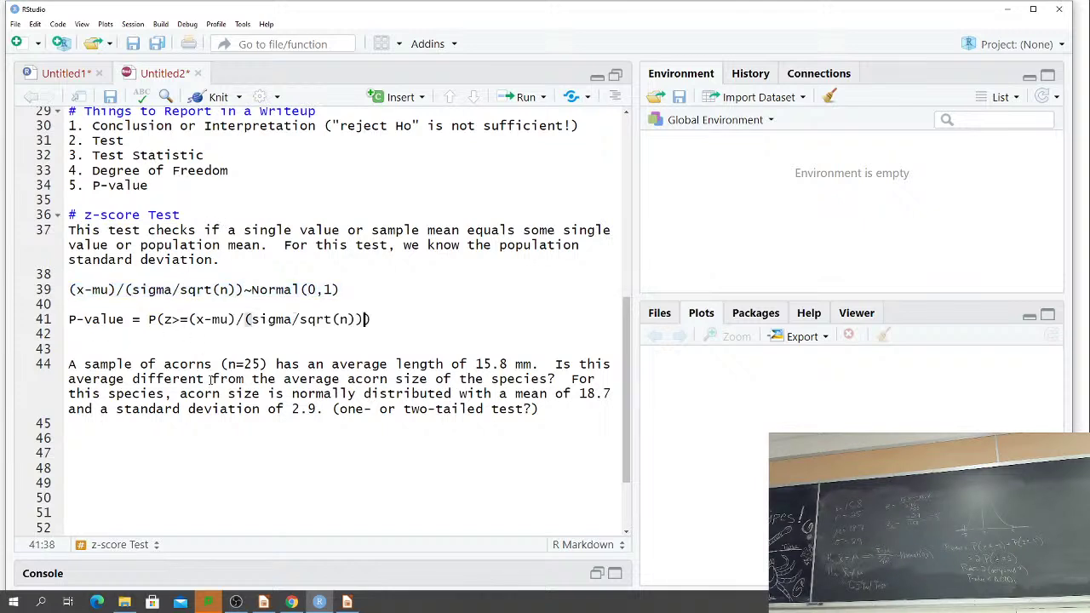
{"action": "left_click", "coordinate": [173, 319]}
{"action": "key", "text": "Right"}
{"action": "key", "text": "Right"}
{"action": "key", "text": "Right"}
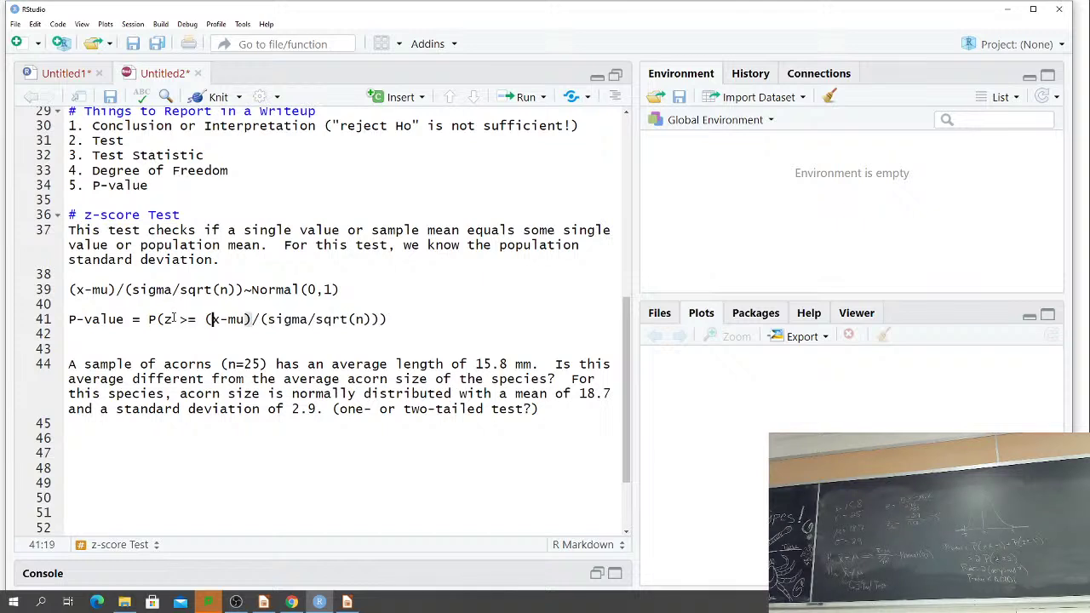
Add the second-level heading "## Example" directly above the acorn question.
{"action": "key", "text": "End"}
{"action": "key", "text": "Down"}
{"action": "key", "text": "Down"}
{"action": "type", "text": "## Example"}
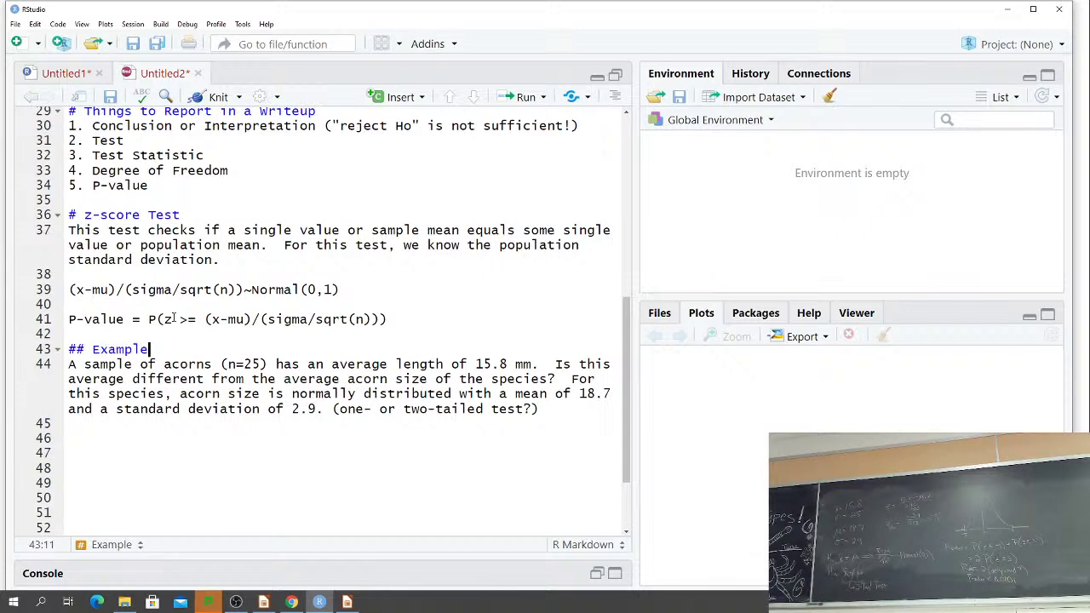
Insert an R code chunk below the acorn question and enter "zobs <- (15.8-18.7)/(2.9/sqrt(25))" in it.
{"action": "scroll", "coordinate": [115, 332], "scroll_direction": "down", "scroll_amount": 2}
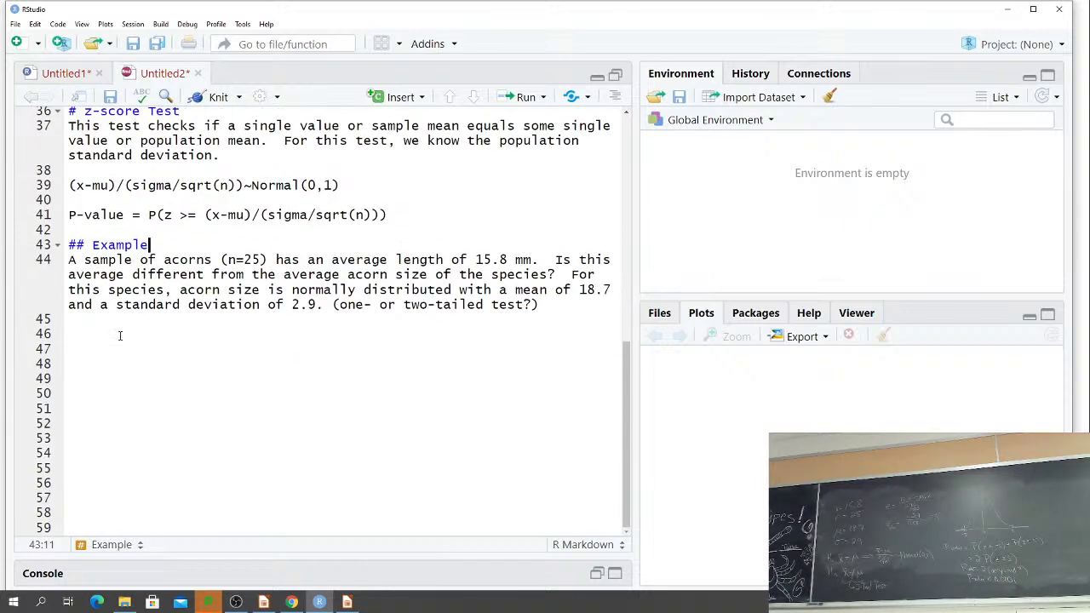
{"action": "left_click", "coordinate": [115, 332]}
{"action": "key", "text": "ctrl+alt+i"}
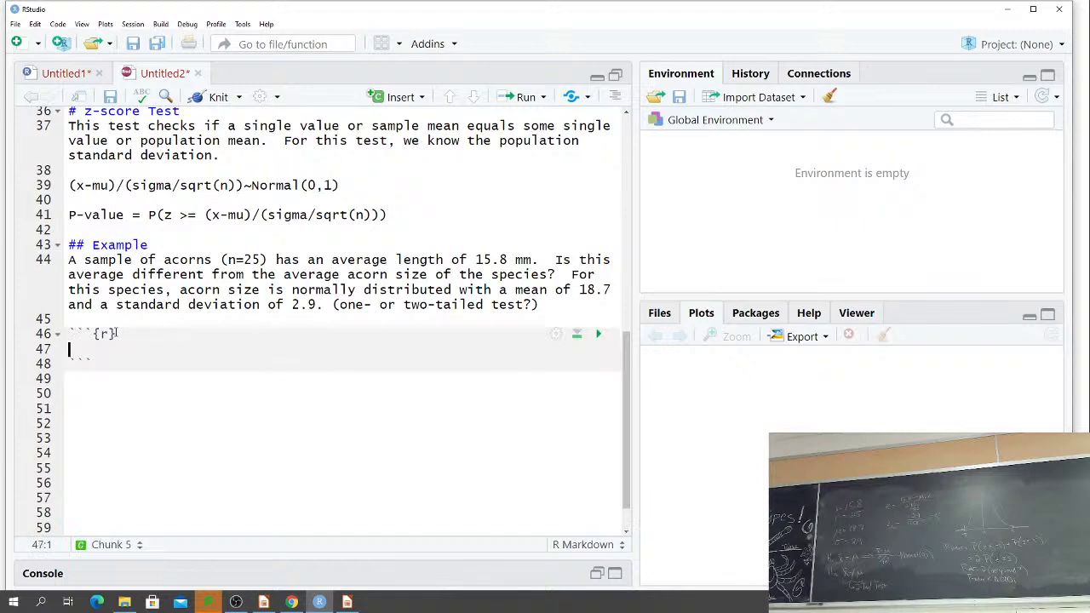
{"action": "type", "text": "zobs <-"}
{"action": "type", "text": "(15.8"}
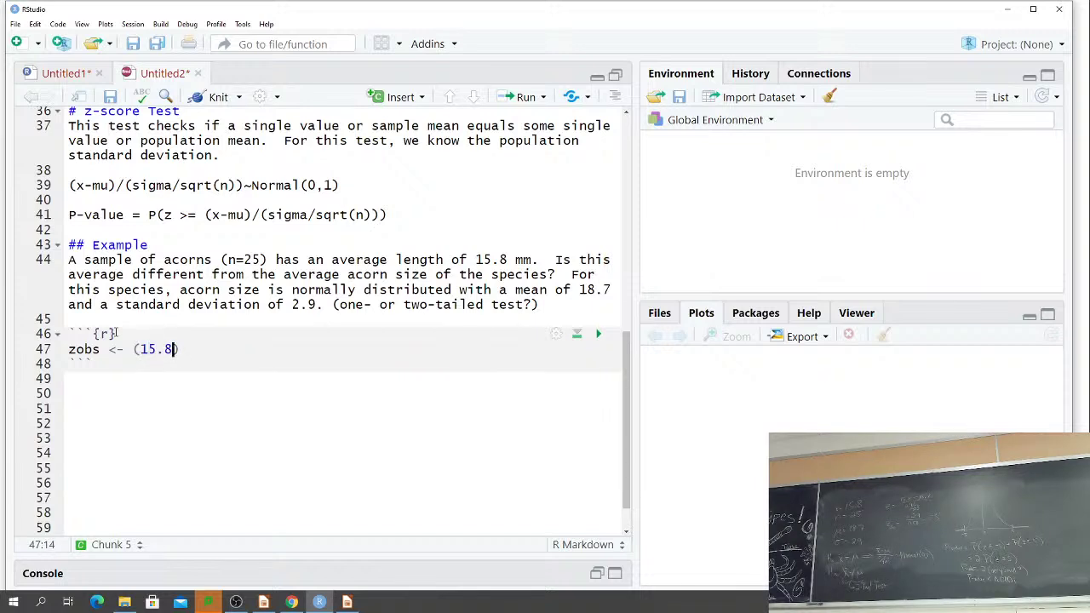
{"action": "type", "text": "-18.7)/("}
{"action": "type", "text": "2.9/sqrt(2"}
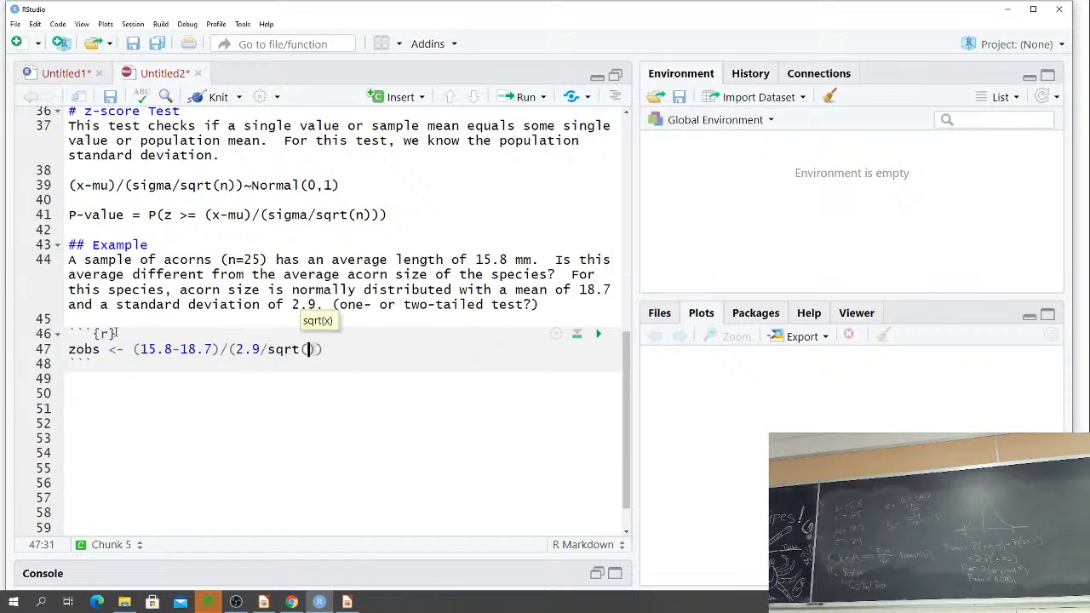
{"action": "type", "text": "5))"}
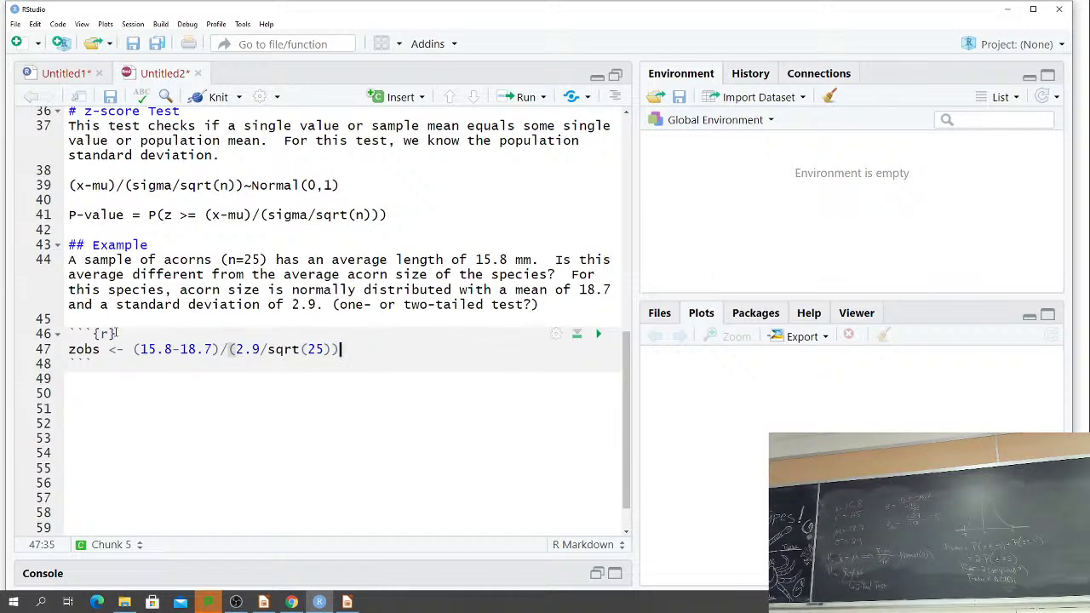
{"action": "key", "text": "Return"}
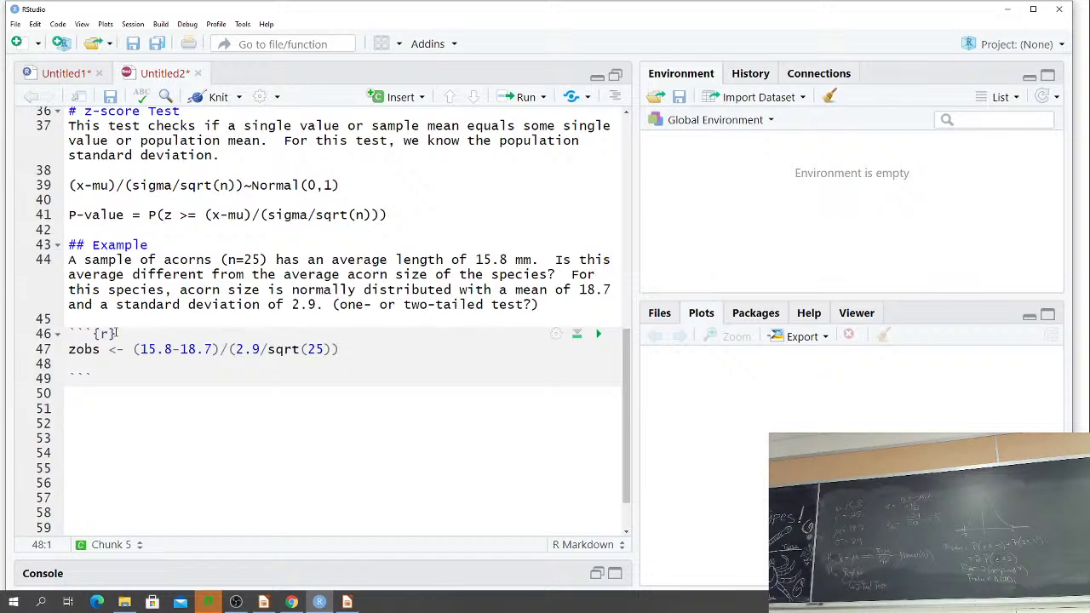
Below the zobs line in the chunk, start a pnorm call with zobs as the quantile and mean=18.7.
{"action": "type", "text": "pnorm("}
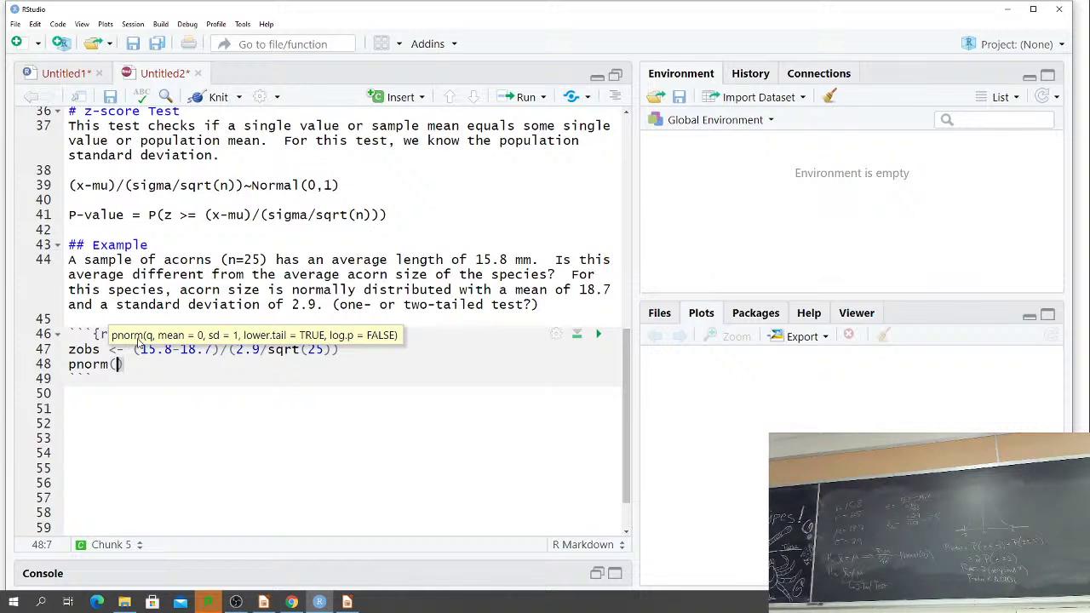
{"action": "left_click", "coordinate": [352, 350]}
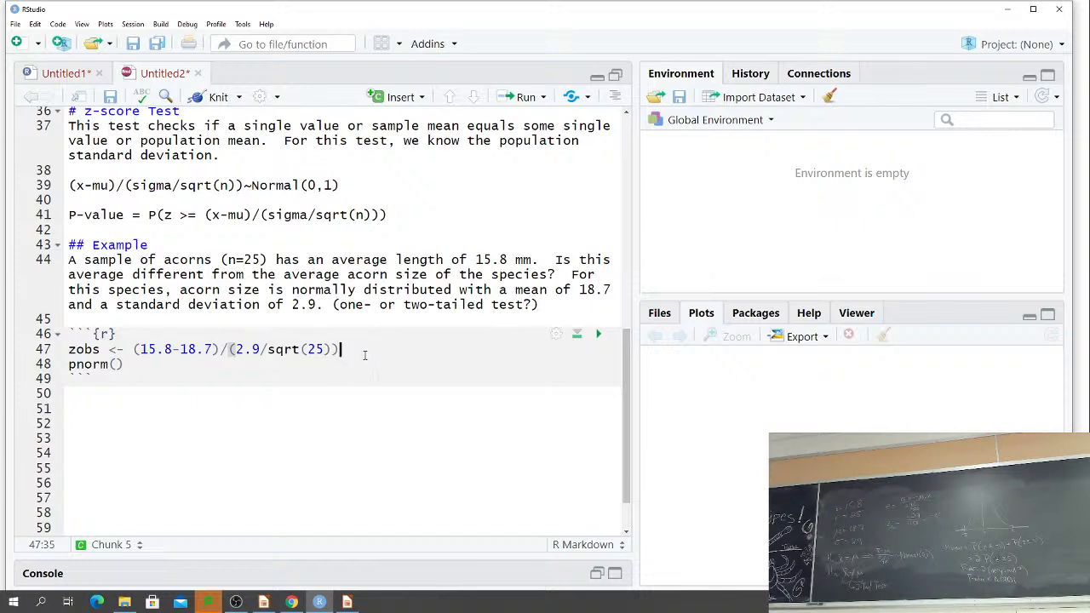
{"action": "left_click", "coordinate": [117, 364]}
{"action": "type", "text": "zobs"}
{"action": "type", "text": ", mean="}
{"action": "type", "text": "18.7"}
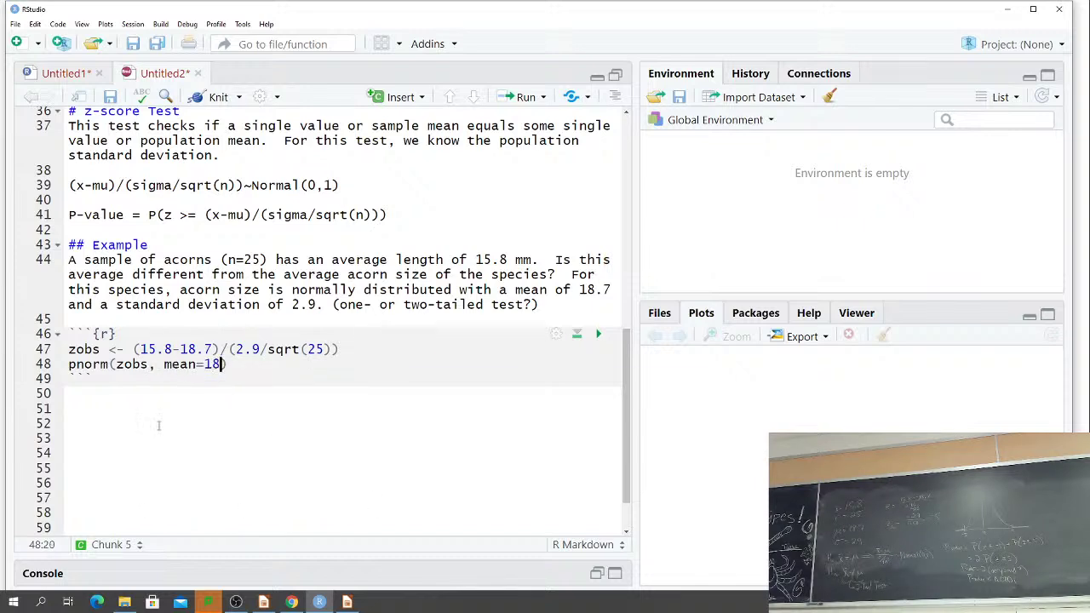
Add the argument sd=2.9/sqrt(25) to the pnorm call, reusing the denominator of the zobs formula.
{"action": "type", "text": ", sd="}
{"action": "left_click_drag", "start_coordinate": [236, 349], "coordinate": [334, 349]}
{"action": "key", "text": "ctrl+c"}
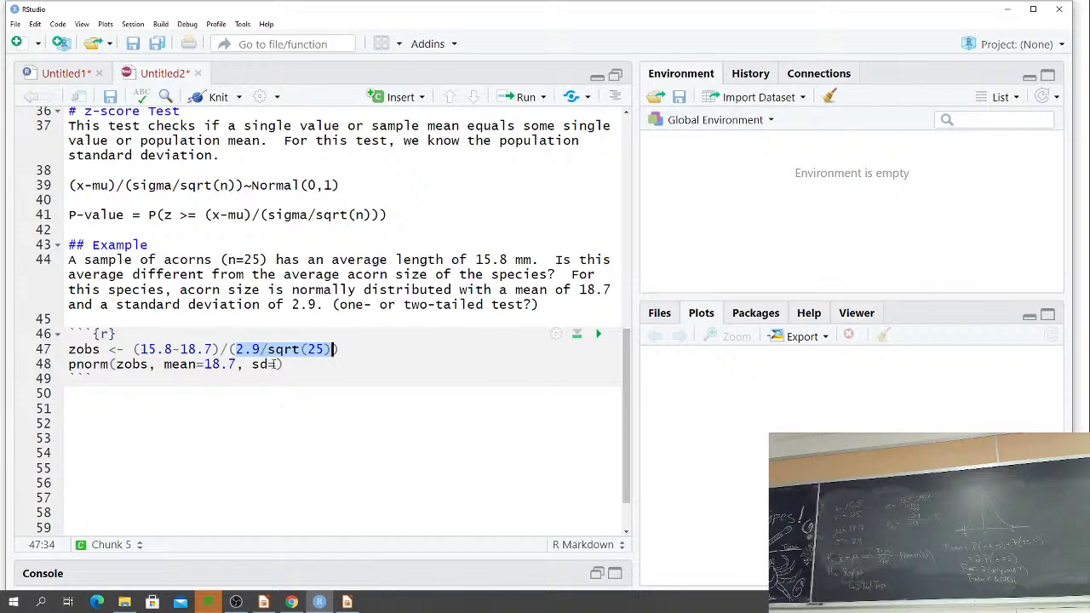
{"action": "left_click", "coordinate": [274, 365]}
{"action": "key", "text": "ctrl+v"}
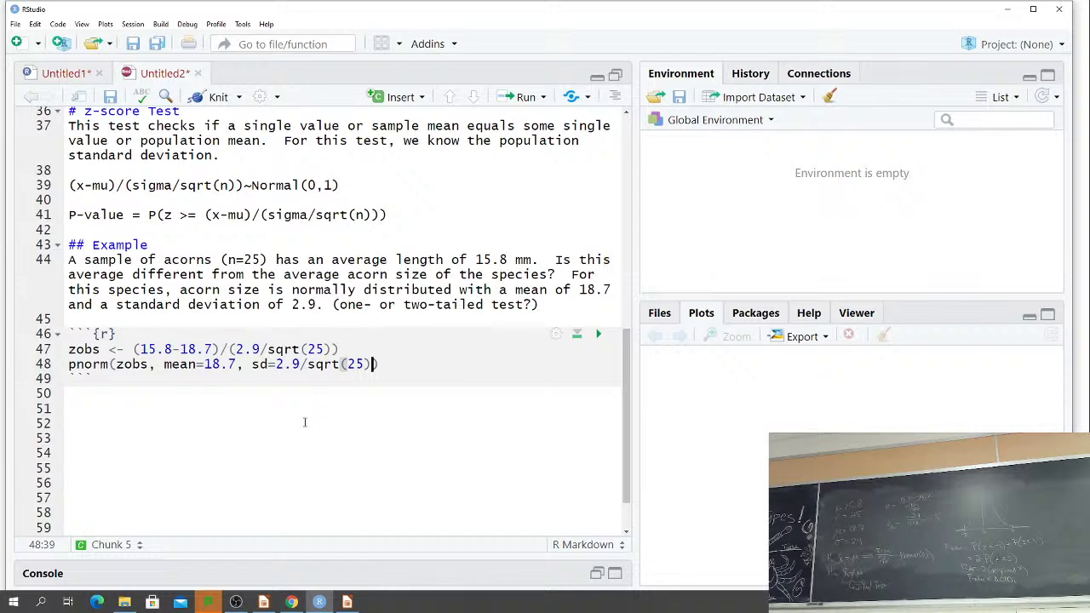
Complete the pnorm call with lower.tail=T, multiply it by 2 with a leading "2*", and run the chunk.
{"action": "type", "text": ",lower.tail=T)"}
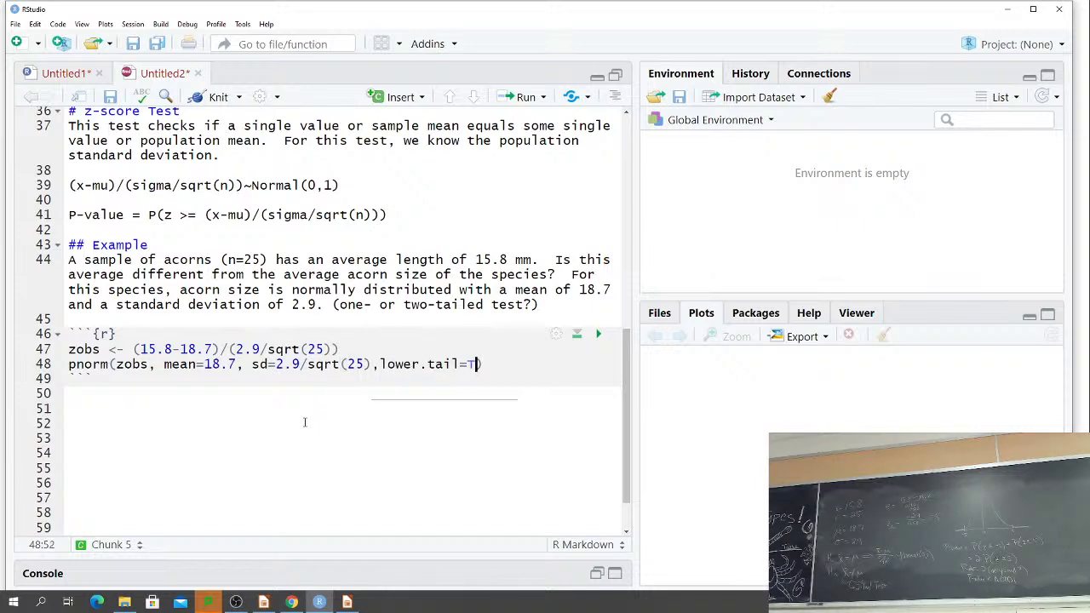
{"action": "key", "text": "Home"}
{"action": "type", "text": "2*"}
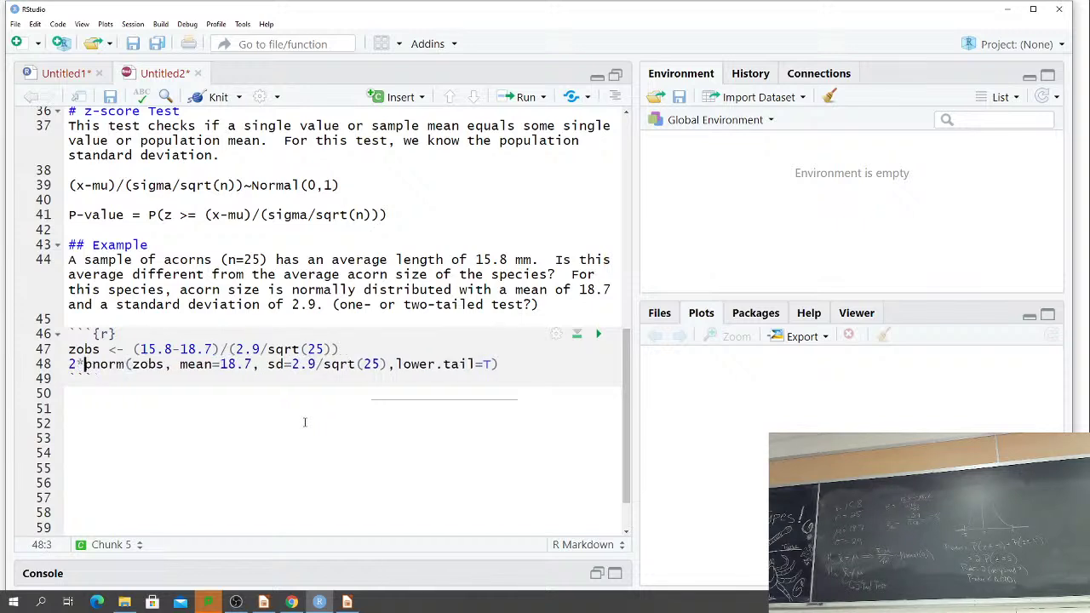
{"action": "key", "text": "Down"}
{"action": "key", "text": "Down"}
{"action": "left_click", "coordinate": [597, 334]}
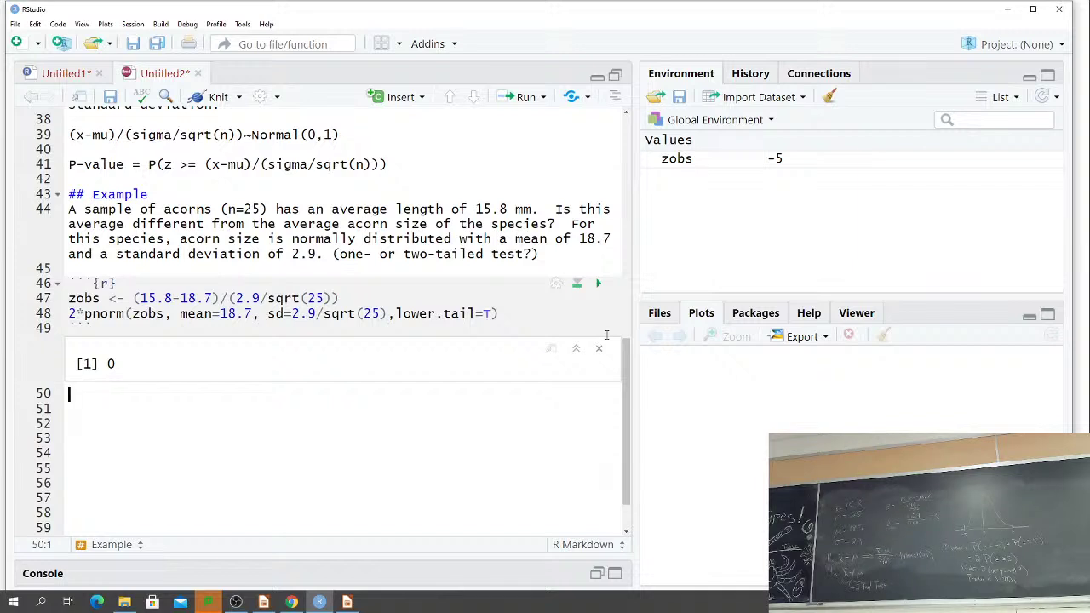
Below the chunk output, leave a blank line and add the note "mean -> population mean".
{"action": "scroll", "coordinate": [606, 334], "scroll_direction": "down", "scroll_amount": 2}
{"action": "key", "text": "Return"}
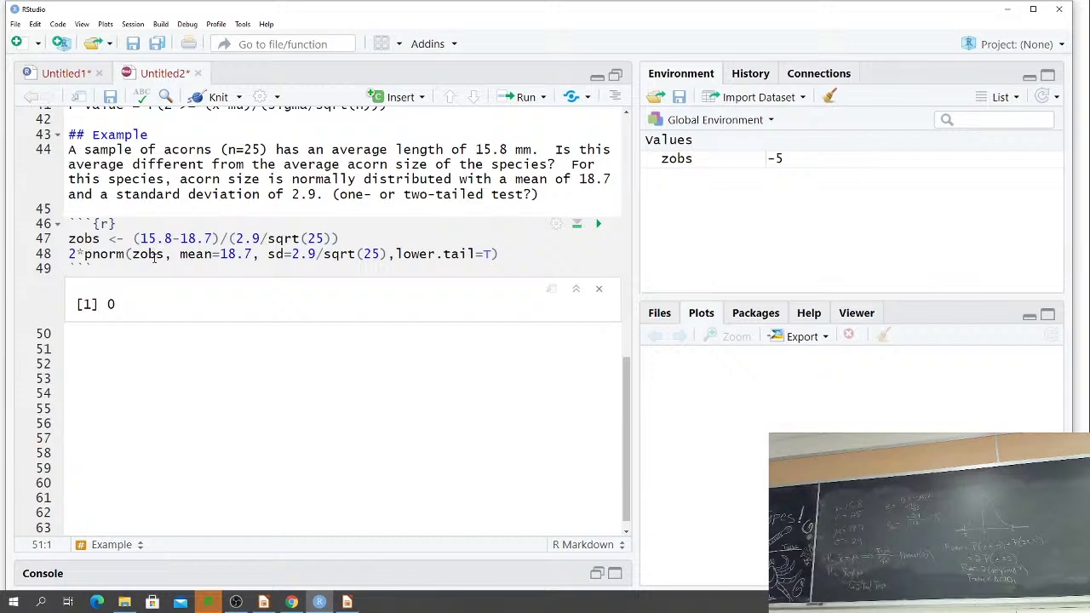
{"action": "type", "text": "mean -> population mena"}
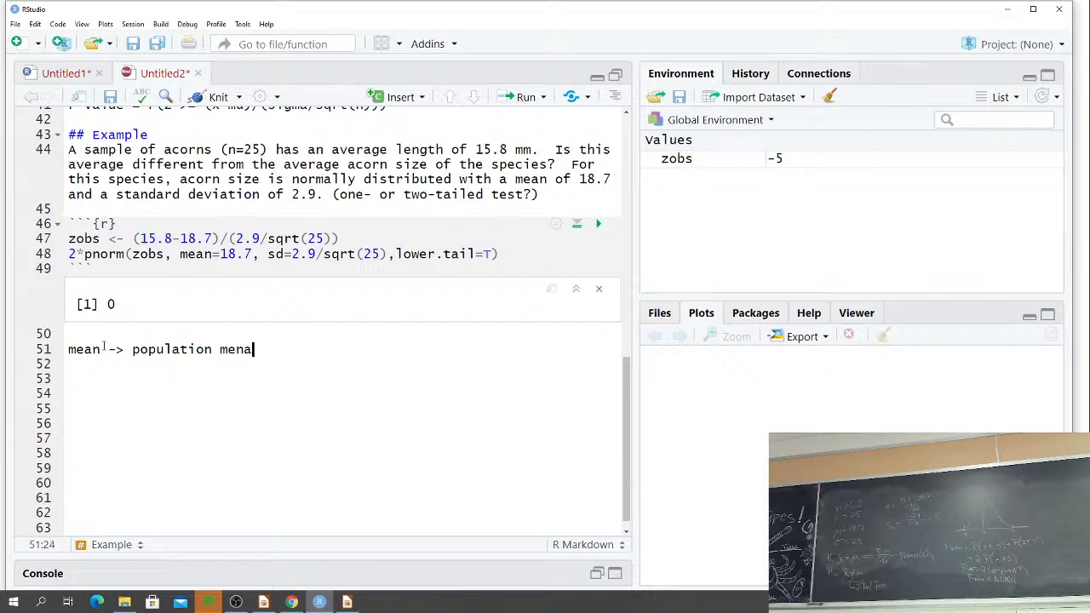
{"action": "key", "text": "BackSpace"}
{"action": "key", "text": "BackSpace"}
{"action": "type", "text": "an"}
Add the note line "sd -> population standard error of the mean (sigma/sqrt(n))".
{"action": "key", "text": "Return"}
{"action": "type", "text": "sd -> population "}
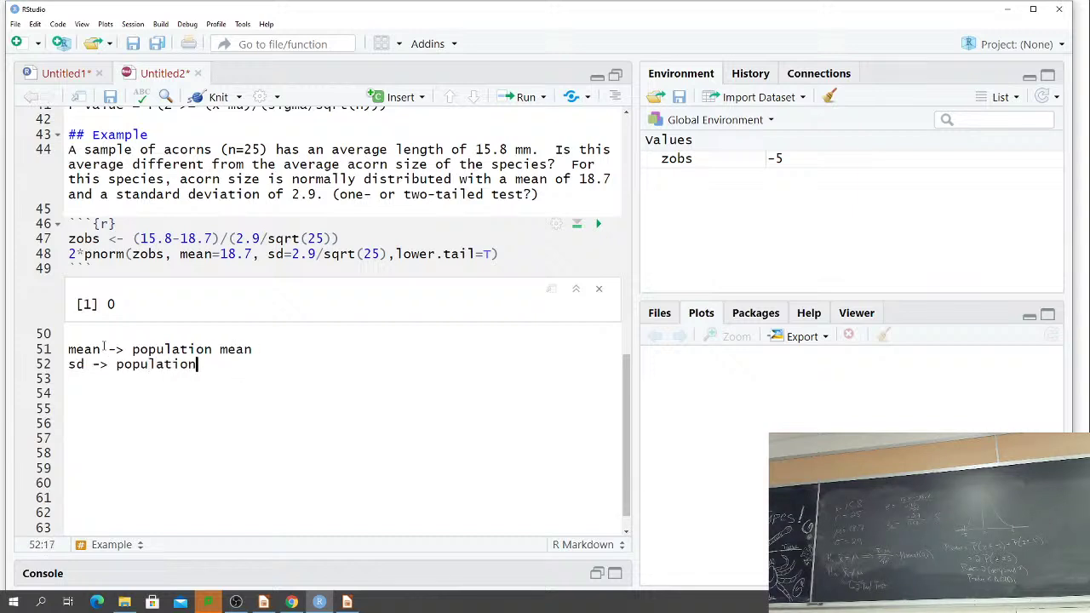
{"action": "type", "text": "standard error of the me"}
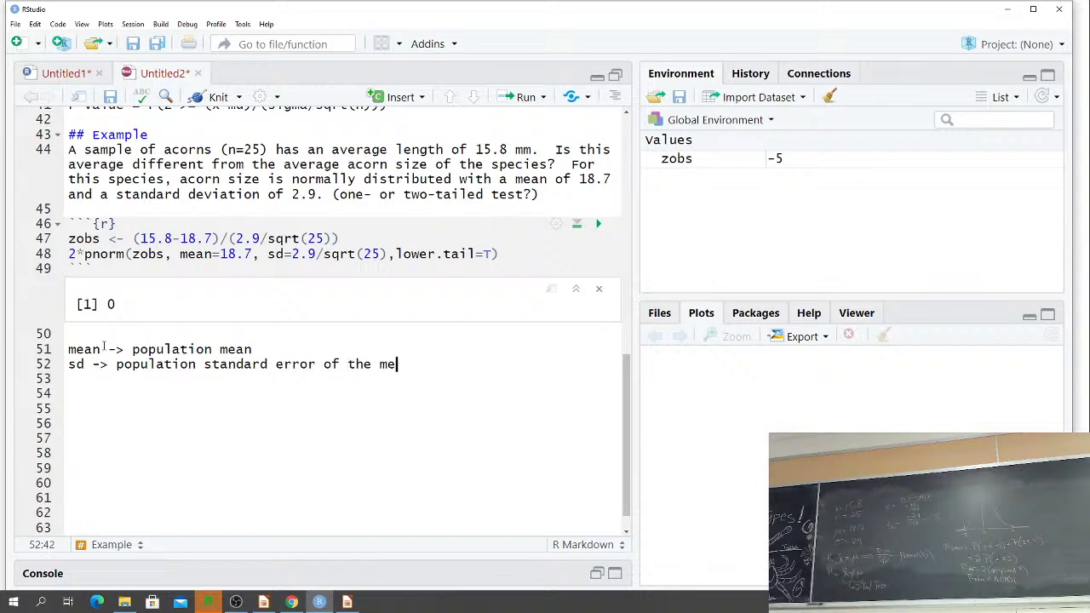
{"action": "type", "text": "an (sigma/sqrt(n)"}
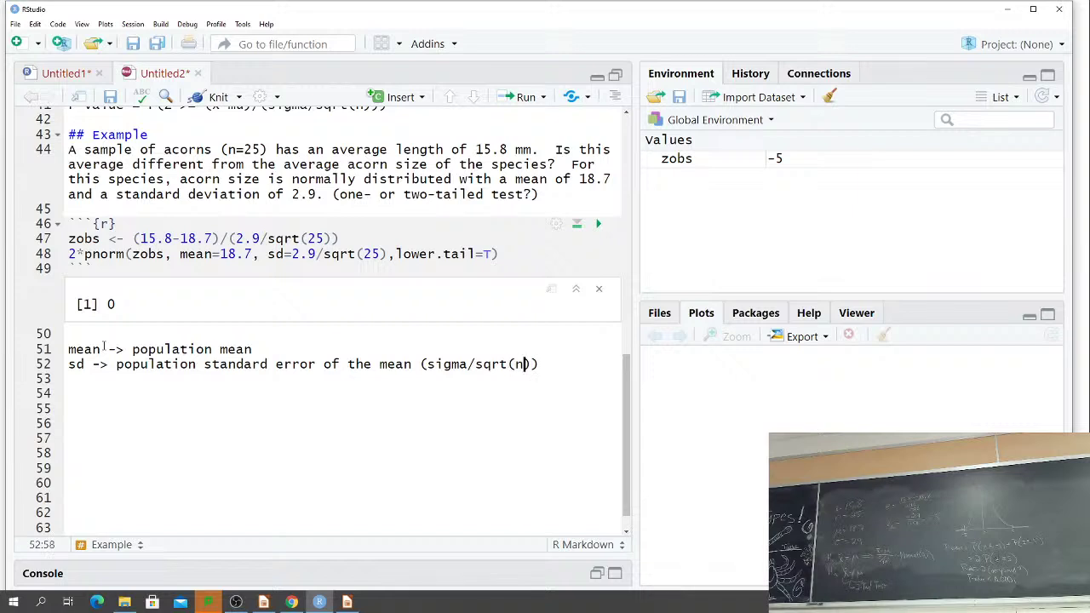
{"action": "type", "text": ")"}
Add the note lines "lower.tail=T -> zobs is negative" and "2* -> two-tailed test" below the sd note.
{"action": "key", "text": "Return"}
{"action": "type", "text": "lower.tail=T"}
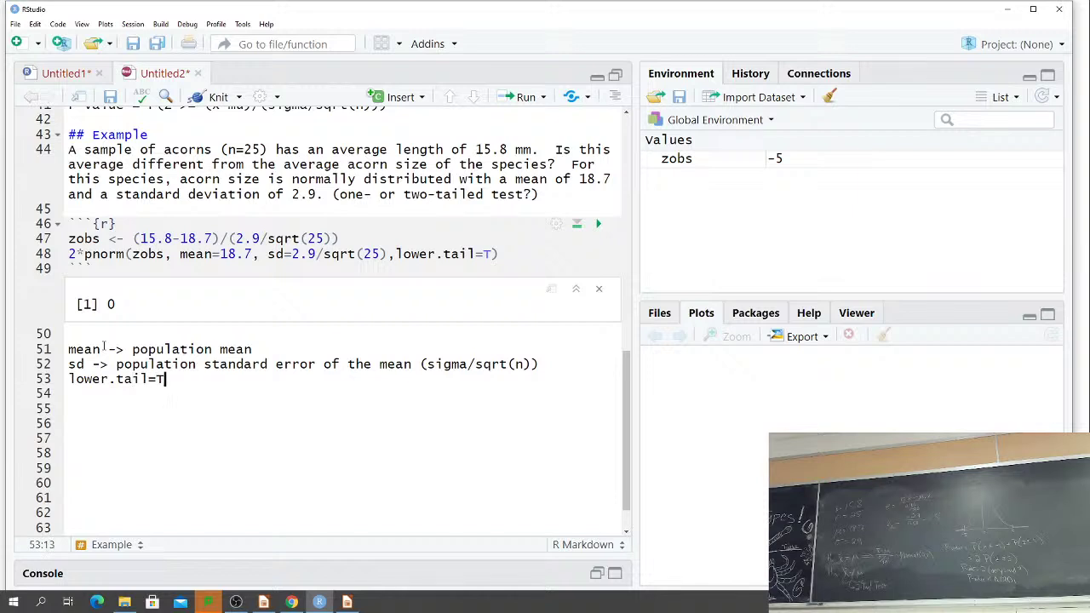
{"action": "type", "text": " -> zobs is negative"}
{"action": "left_click", "coordinate": [388, 241]}
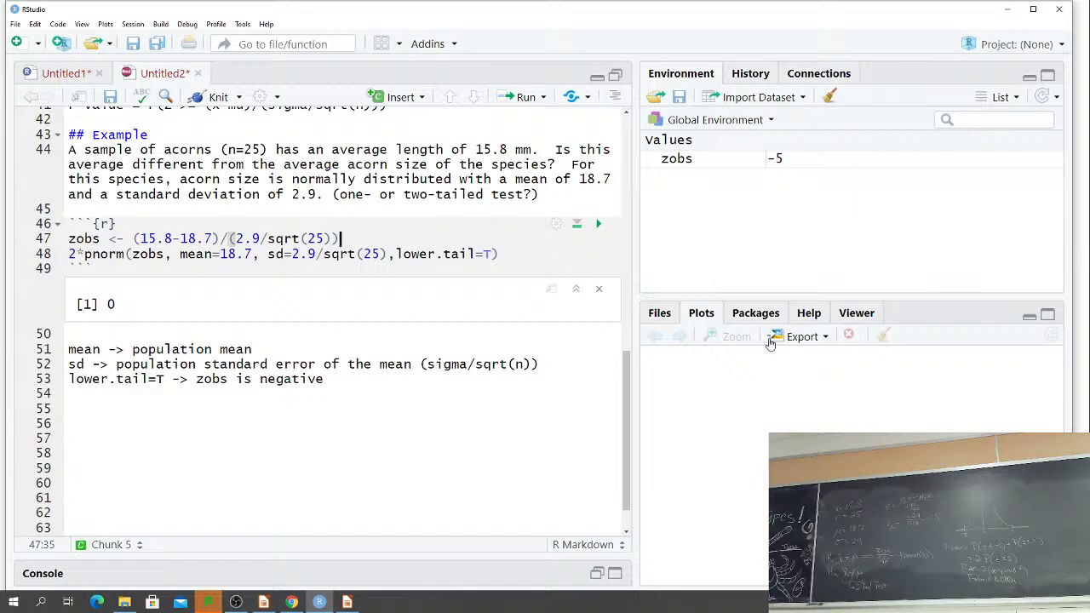
{"action": "left_click", "coordinate": [78, 399]}
{"action": "key", "text": "Return"}
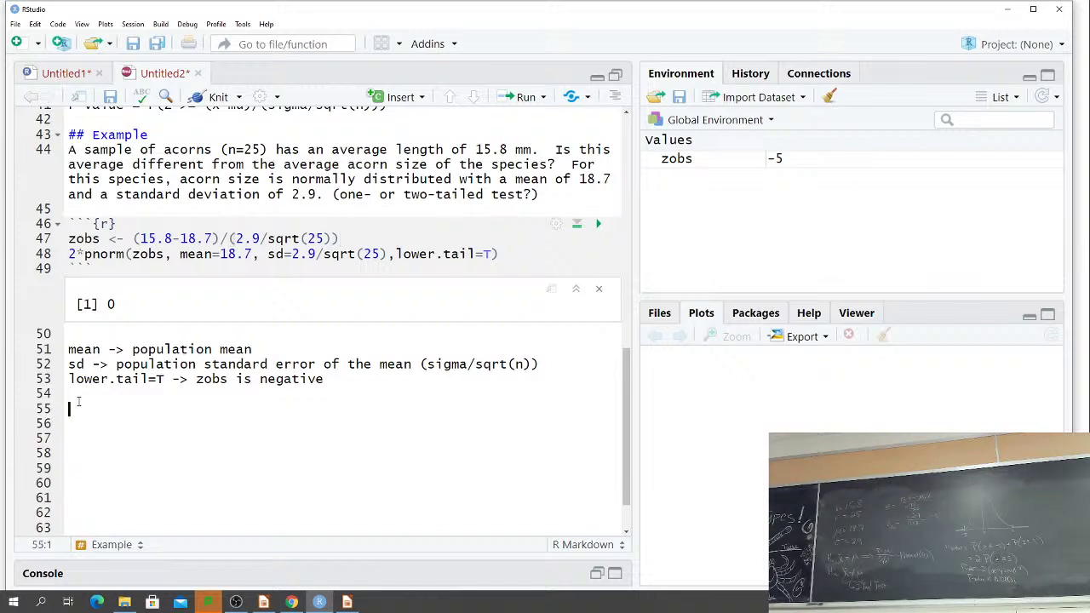
{"action": "key", "text": "BackSpace"}
{"action": "type", "text": "2* -> two-tailed test"}
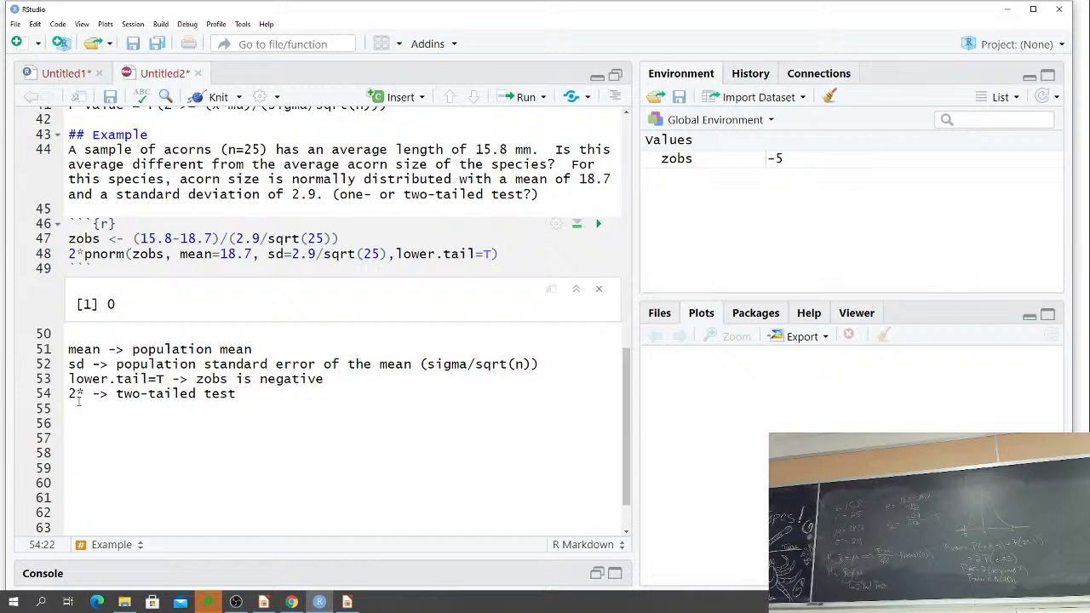
After a blank line, add "Alternate method to avoid figuring out lower.tail is this:" and insert an empty R code chunk beneath it.
{"action": "key", "text": "Return"}
{"action": "key", "text": "Return"}
{"action": "type", "text": "Alternat"}
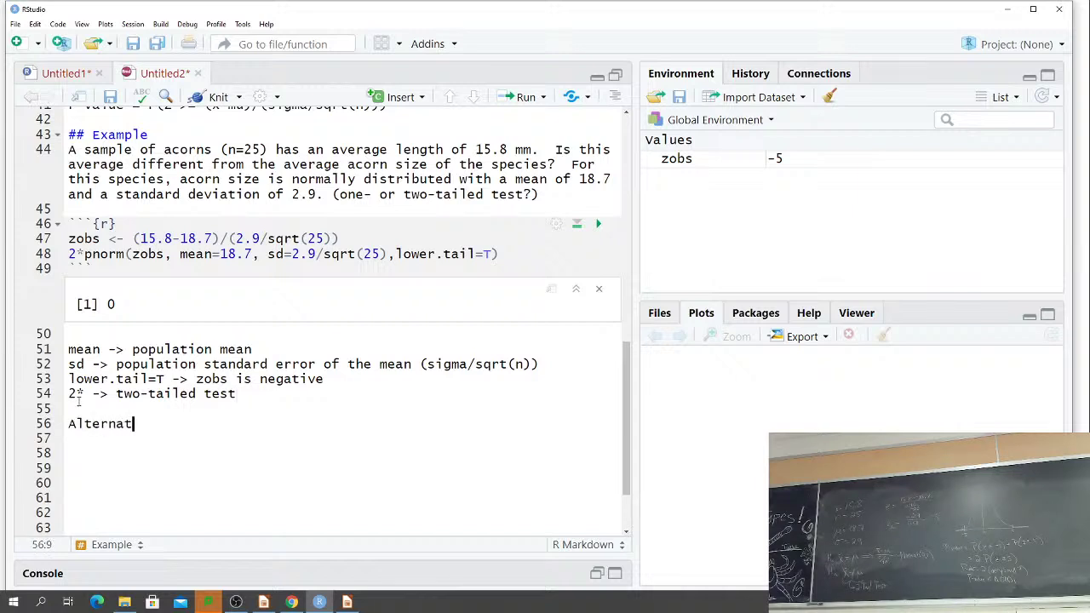
{"action": "type", "text": "e method to avoid "}
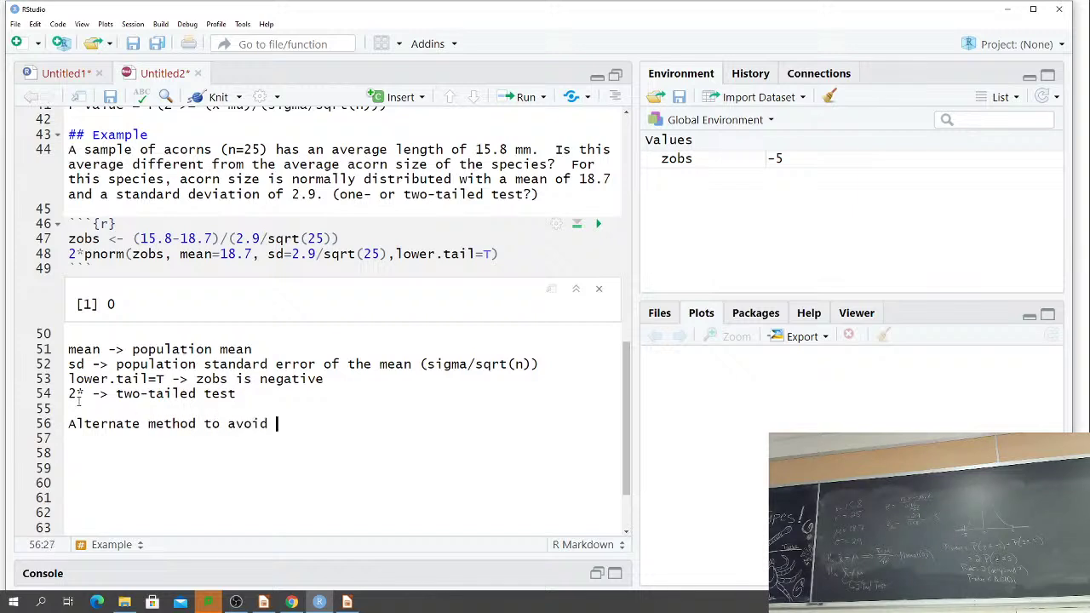
{"action": "type", "text": "figuring out "}
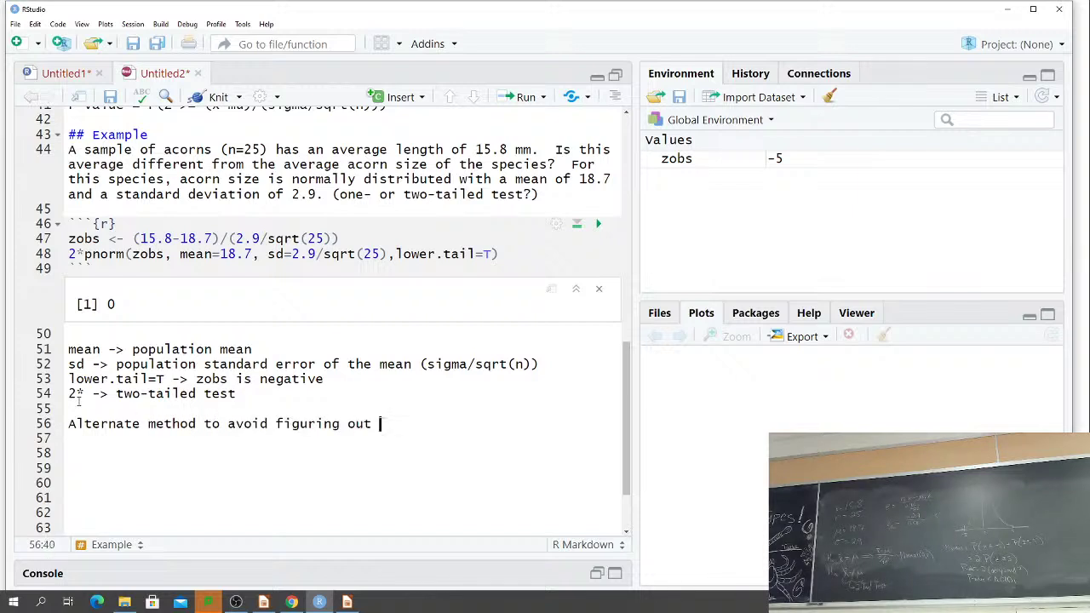
{"action": "type", "text": "lower.tail is this:"}
{"action": "key", "text": "Return"}
{"action": "key", "text": "ctrl+alt+i"}
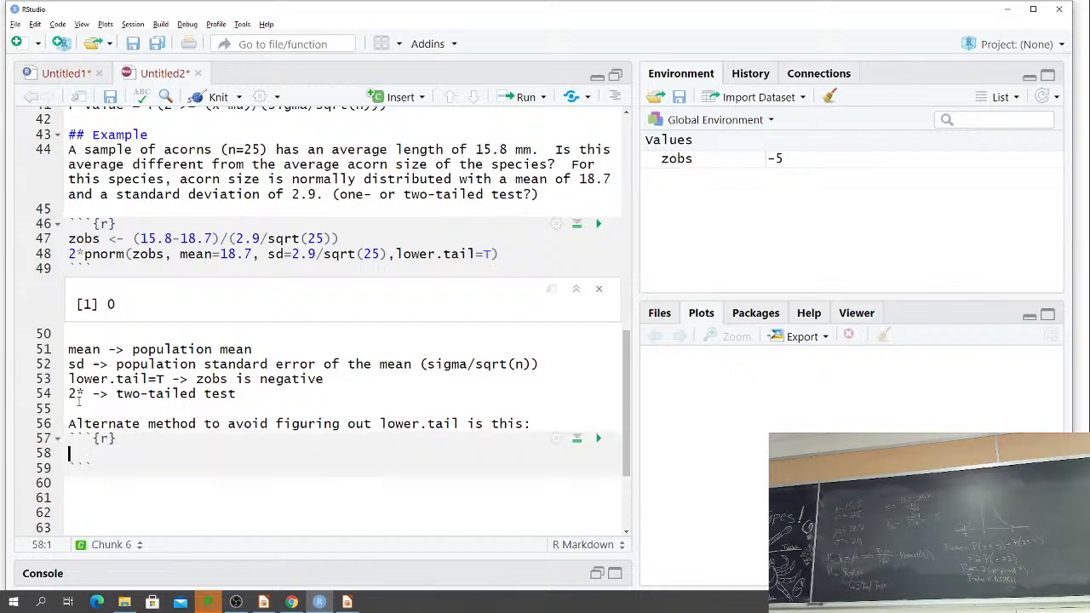
Copy the zobs and 2*pnorm code lines from the first acorn chunk into the new chunk.
{"action": "left_click_drag", "start_coordinate": [499, 254], "coordinate": [68, 239]}
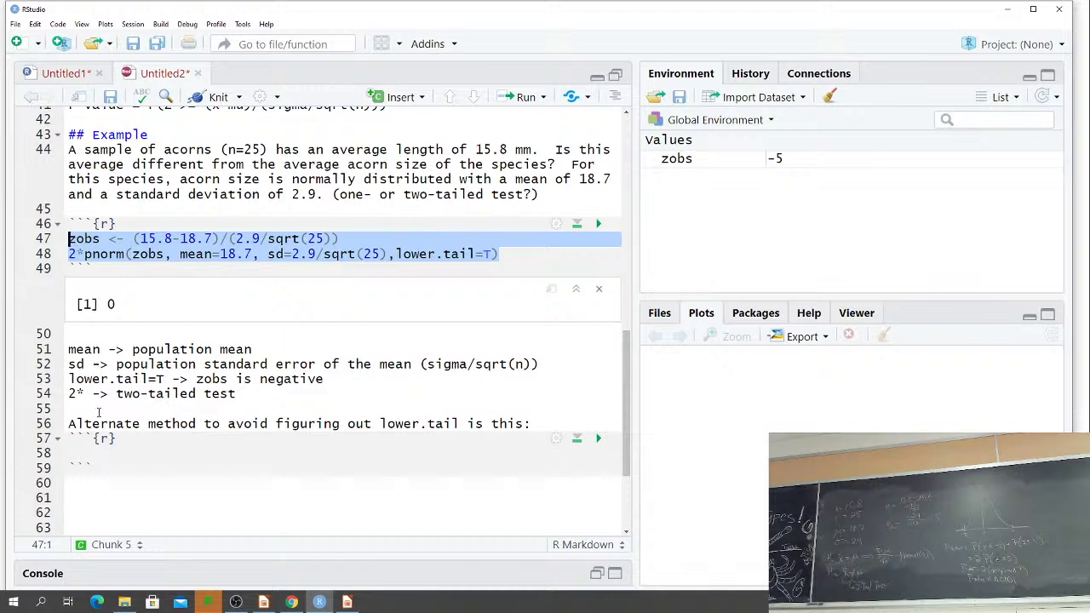
{"action": "key", "text": "ctrl+c"}
{"action": "left_click", "coordinate": [98, 451]}
{"action": "key", "text": "ctrl+v"}
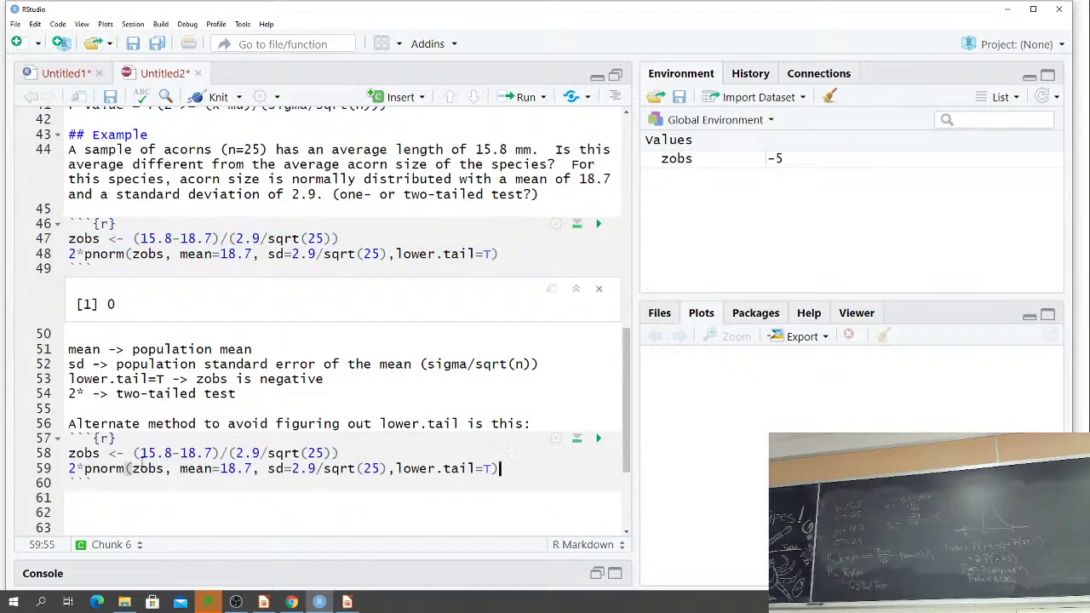
Wrap zobs in abs() inside the pnorm call of the alternate-method chunk.
{"action": "left_click", "coordinate": [132, 468]}
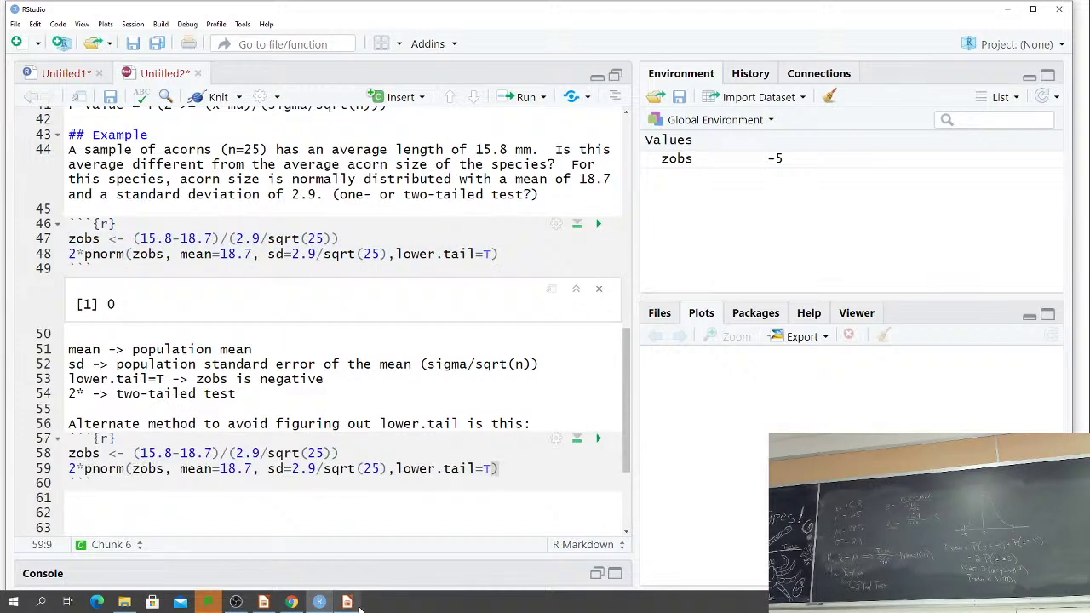
{"action": "type", "text": "abs("}
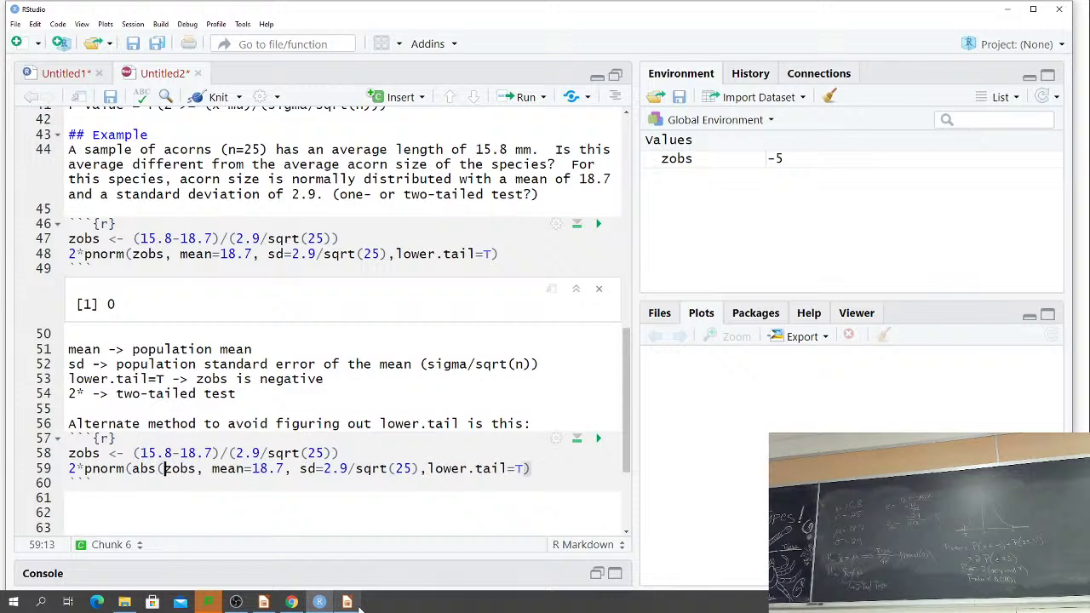
{"action": "key", "text": "Right"}
{"action": "key", "text": "Right"}
{"action": "key", "text": "Right"}
{"action": "key", "text": "Right"}
{"action": "type", "text": ")"}
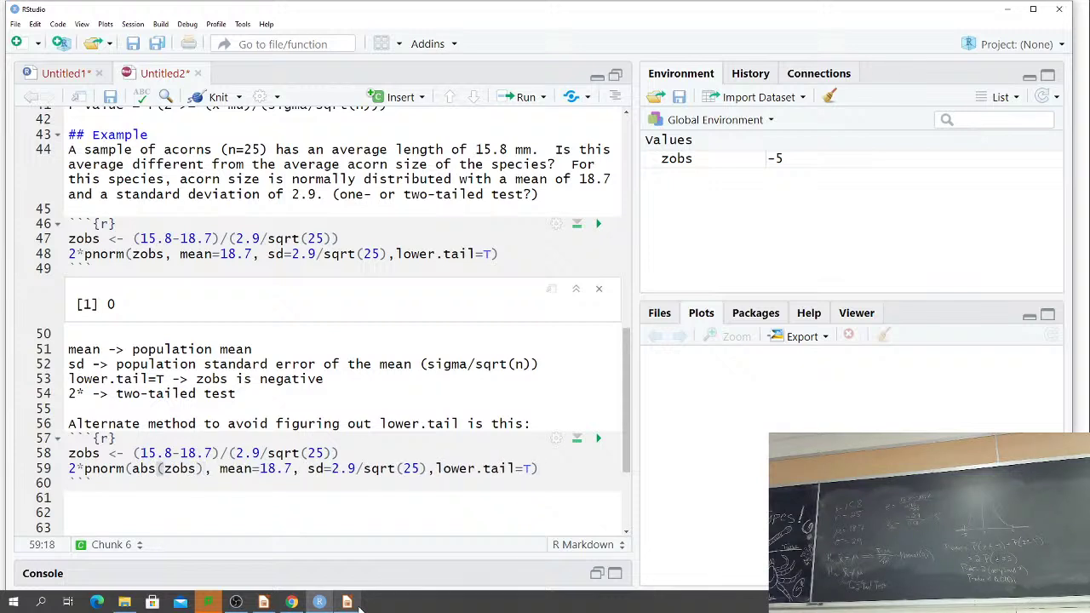
Below the alternate-method chunk, add the note "abs(zobs) -> absolute value of zobs" after a blank line.
{"action": "left_click", "coordinate": [163, 505]}
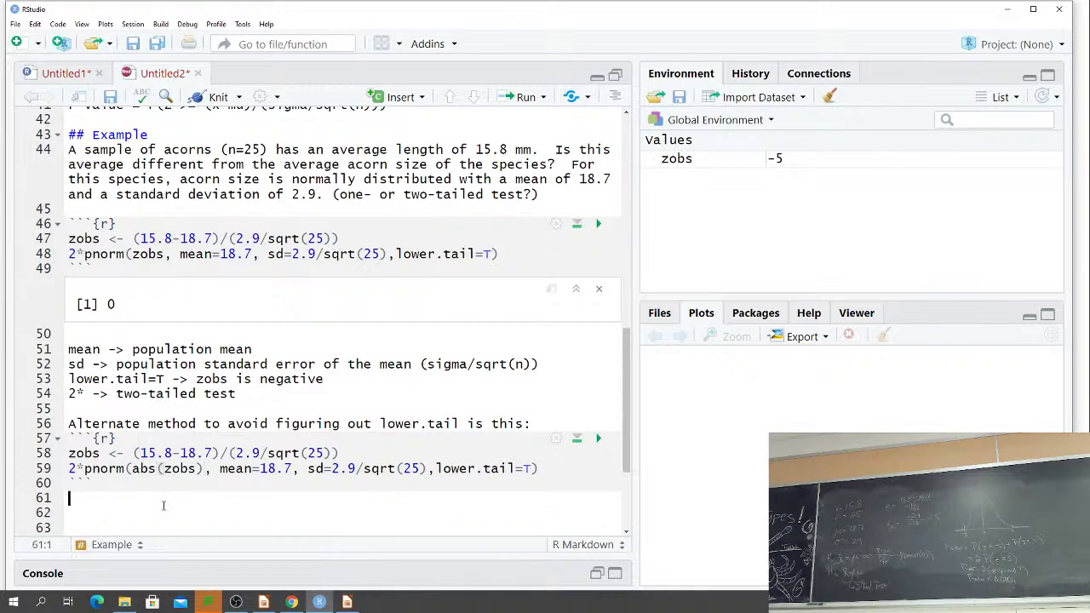
{"action": "key", "text": "Return"}
{"action": "type", "text": "an"}
{"action": "key", "text": "BackSpace"}
{"action": "type", "text": "bs(zobs) -> "}
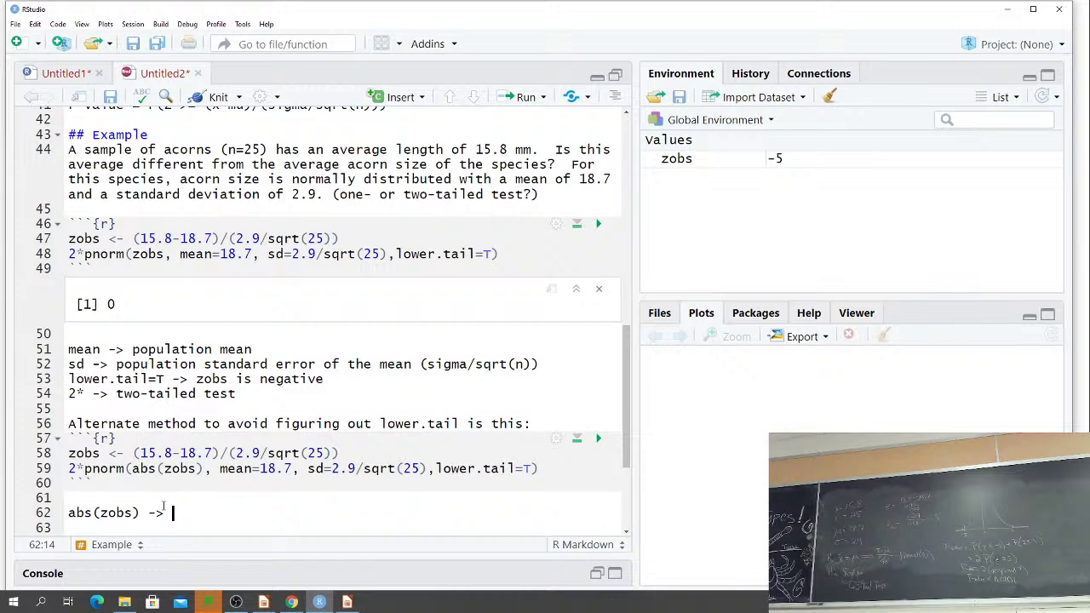
{"action": "type", "text": "absolute value of "}
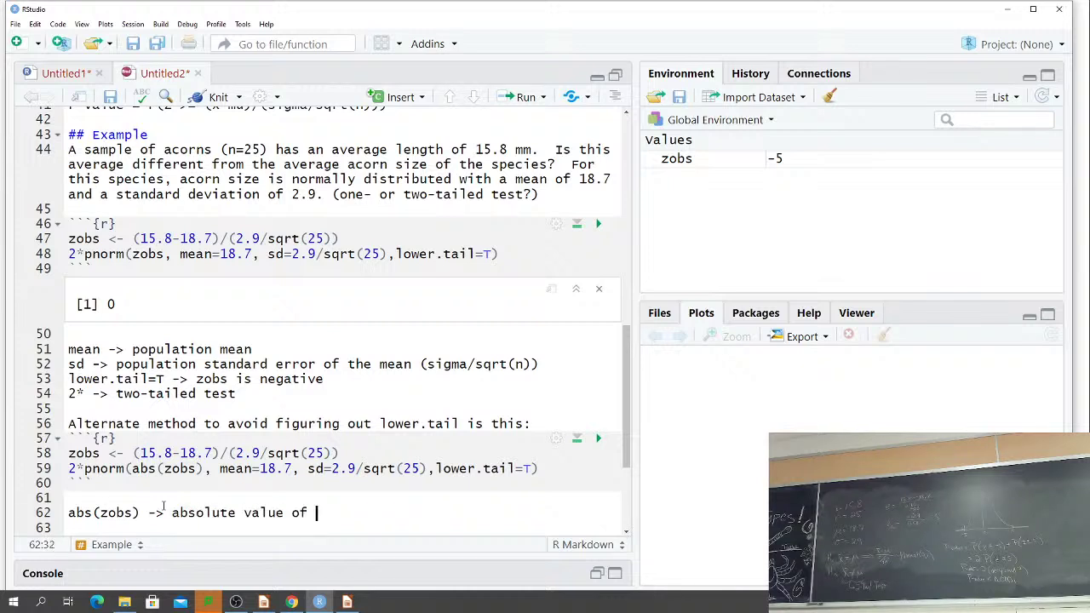
{"action": "type", "text": "zobs"}
Set lower.tail to F in the pnorm call of the alternate-method chunk.
{"action": "left_click", "coordinate": [530, 468]}
{"action": "key", "text": "BackSpace"}
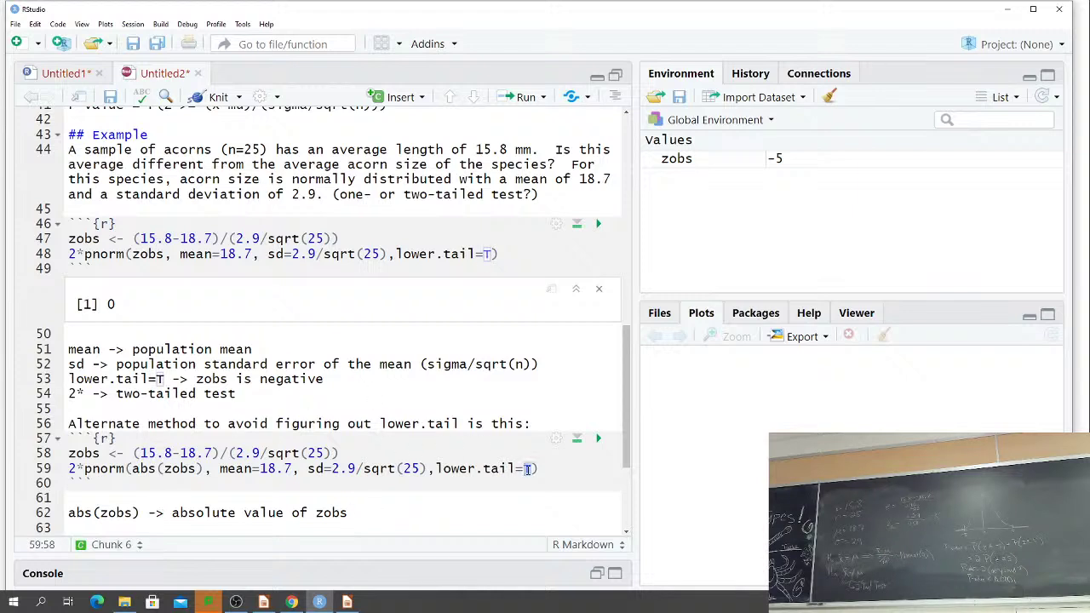
{"action": "type", "text": "F"}
Under the abs(zobs) note, add the line "lower.tail=F -> absolute value of zobs puts us in the positives".
{"action": "scroll", "coordinate": [252, 401], "scroll_direction": "down", "scroll_amount": 3}
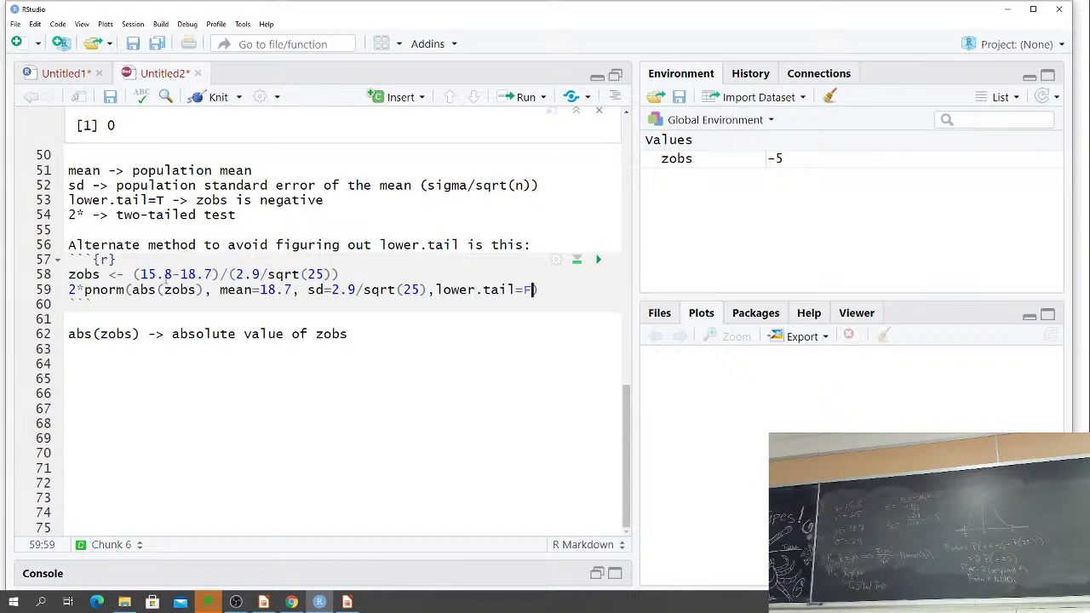
{"action": "left_click", "coordinate": [84, 290]}
{"action": "left_click_drag", "start_coordinate": [84, 290], "coordinate": [62, 293]}
{"action": "left_click", "coordinate": [137, 346]}
{"action": "type", "text": "l"}
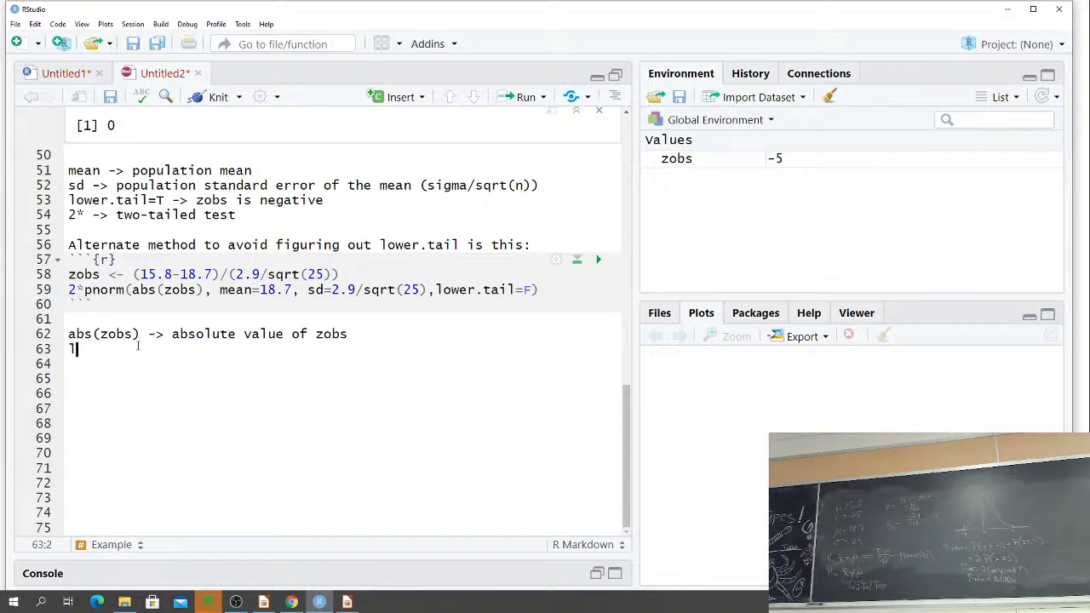
{"action": "type", "text": "ower.tail=F "}
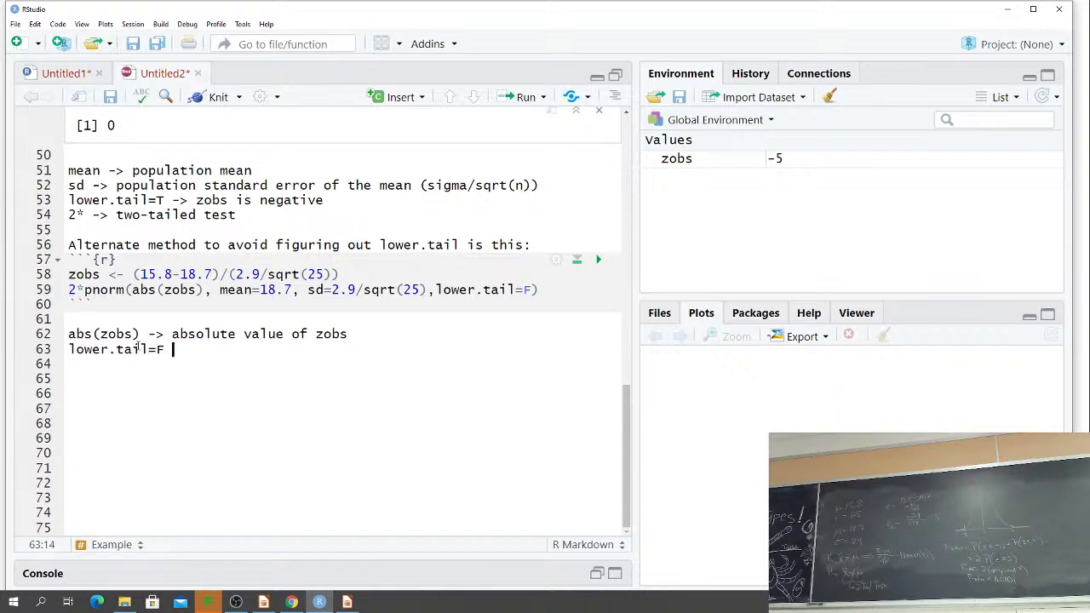
{"action": "type", "text": "-> absolu"}
{"action": "key", "text": "BackSpace"}
{"action": "key", "text": "BackSpace"}
{"action": "type", "text": "lute value of zobs "}
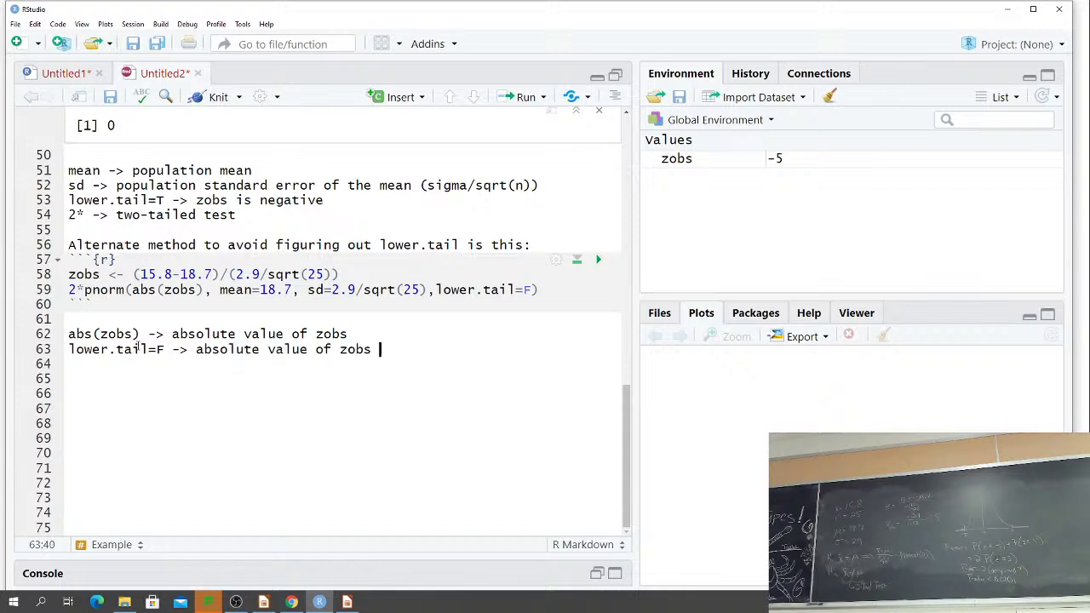
{"action": "type", "text": "puts us in the positives"}
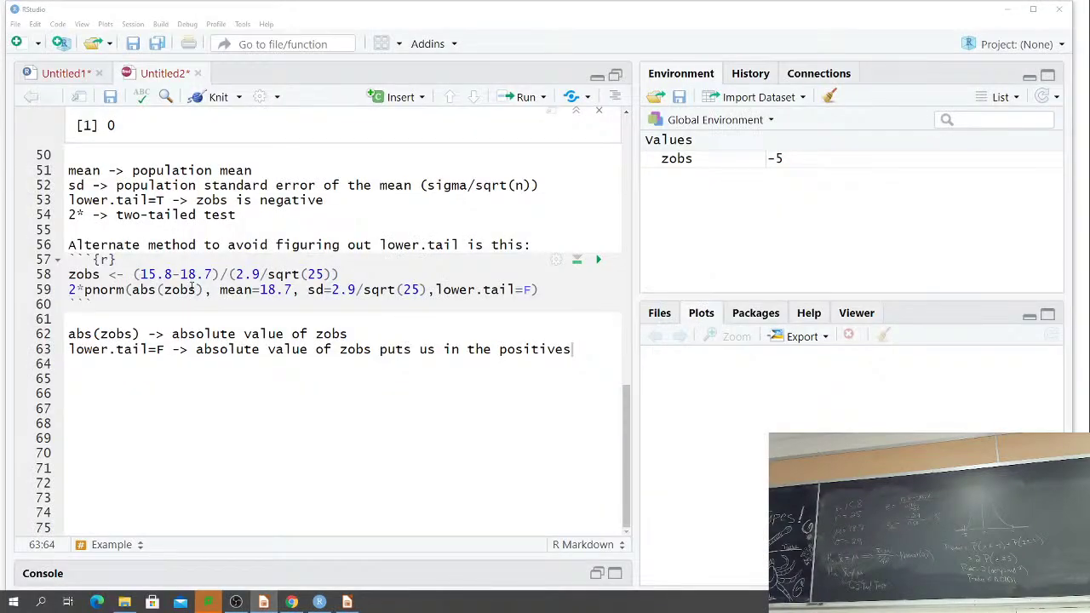
Set the pnorm arguments to mean=0 and sd=1 in the first acorn example chunk.
{"action": "scroll", "coordinate": [193, 288], "scroll_direction": "up", "scroll_amount": 6}
{"action": "scroll", "coordinate": [192, 288], "scroll_direction": "down", "scroll_amount": 3}
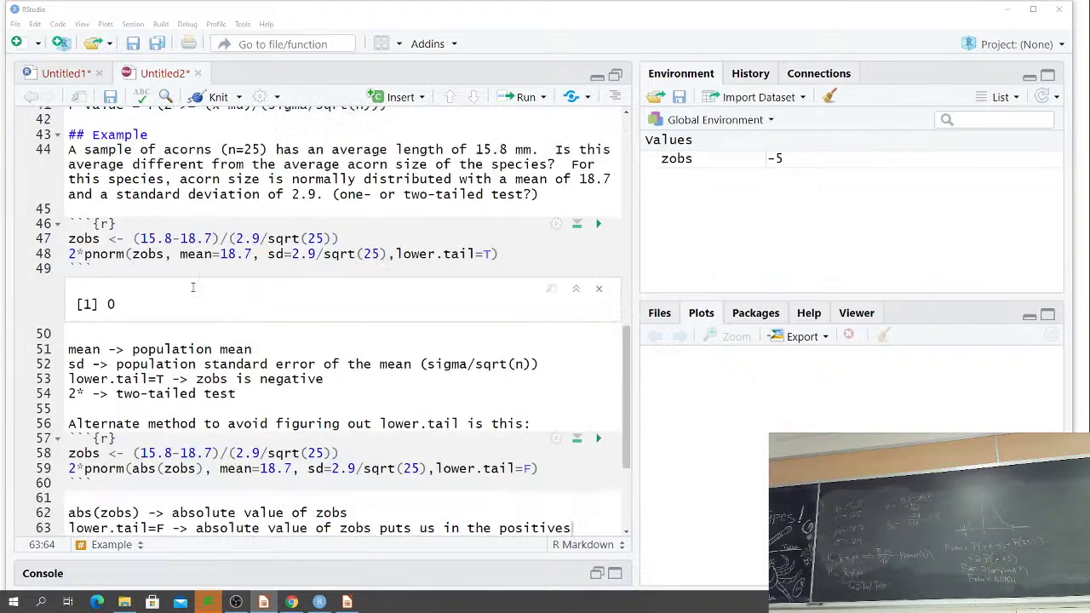
{"action": "left_click", "coordinate": [163, 254]}
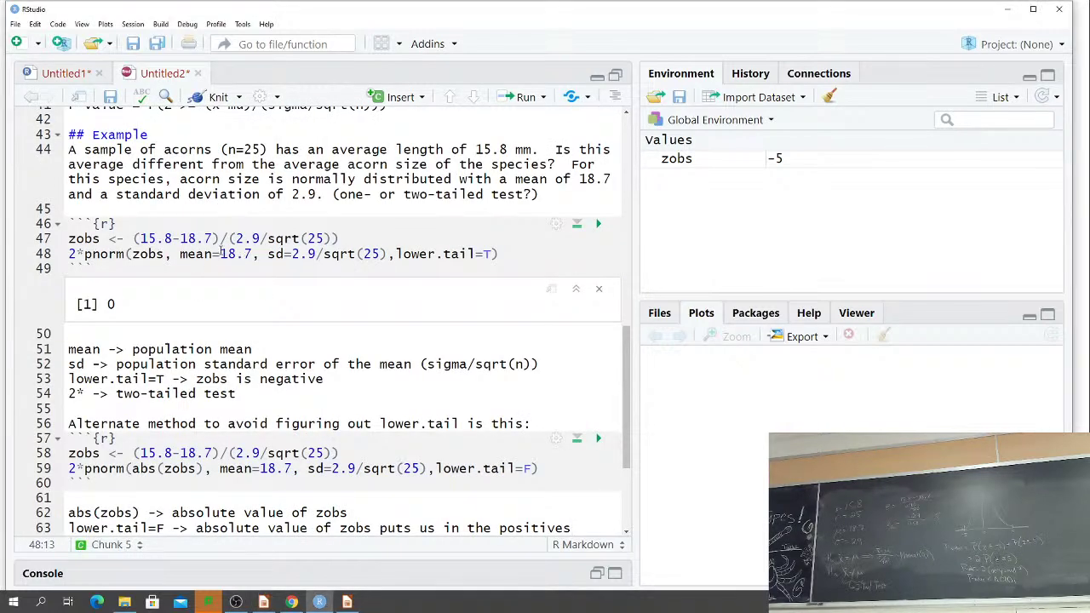
{"action": "left_click_drag", "start_coordinate": [221, 254], "coordinate": [366, 253]}
{"action": "type", "text": "0"}
{"action": "type", "text": "1"}
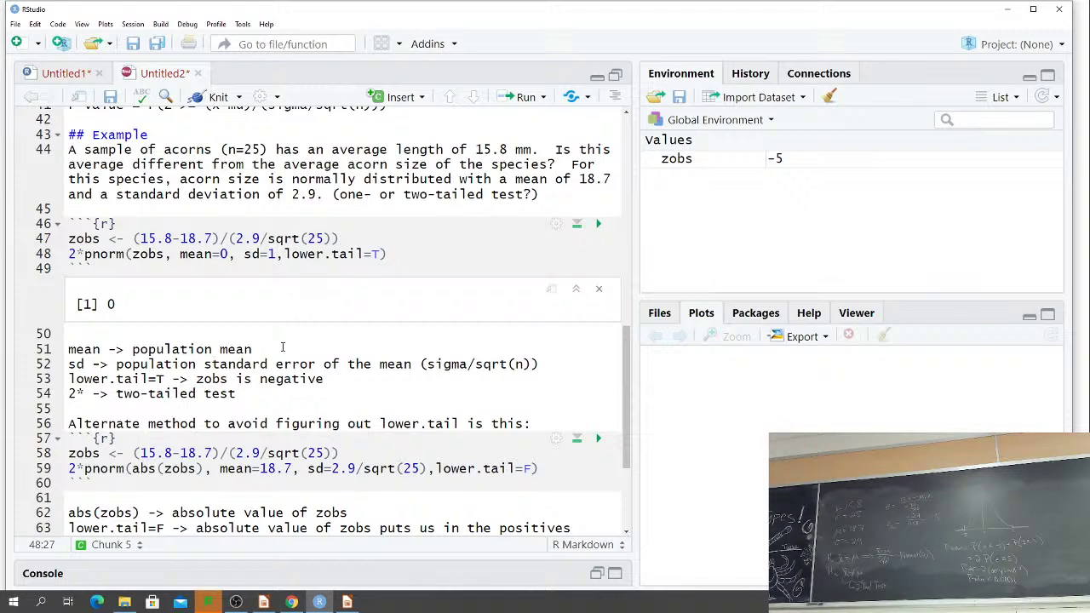
Reword the mean note under the first example chunk to "conversion gives a mean of 0".
{"action": "left_click_drag", "start_coordinate": [281, 347], "coordinate": [132, 349]}
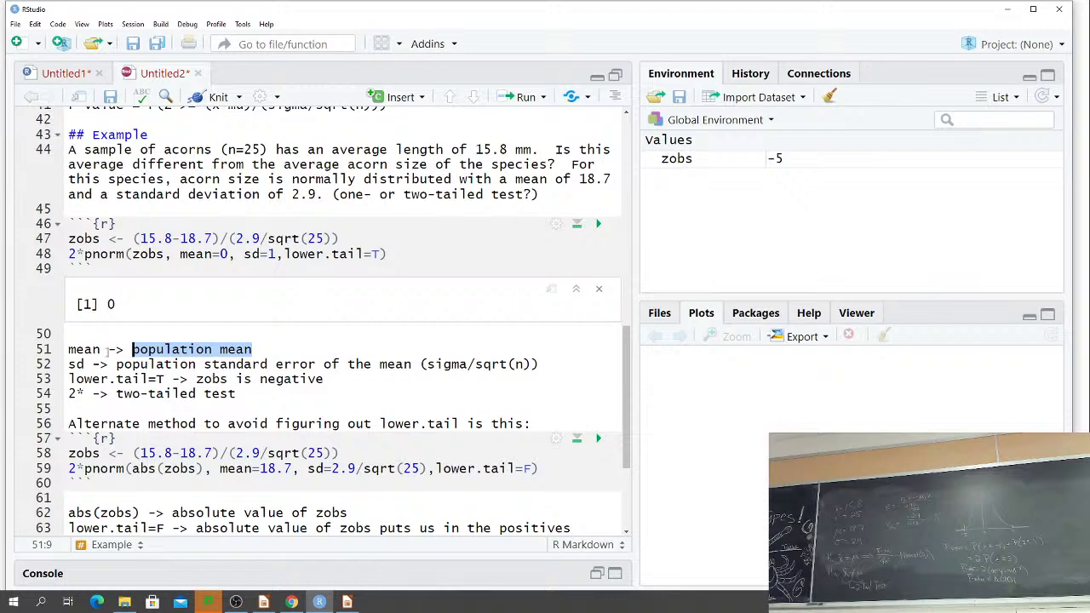
{"action": "type", "text": "conve"}
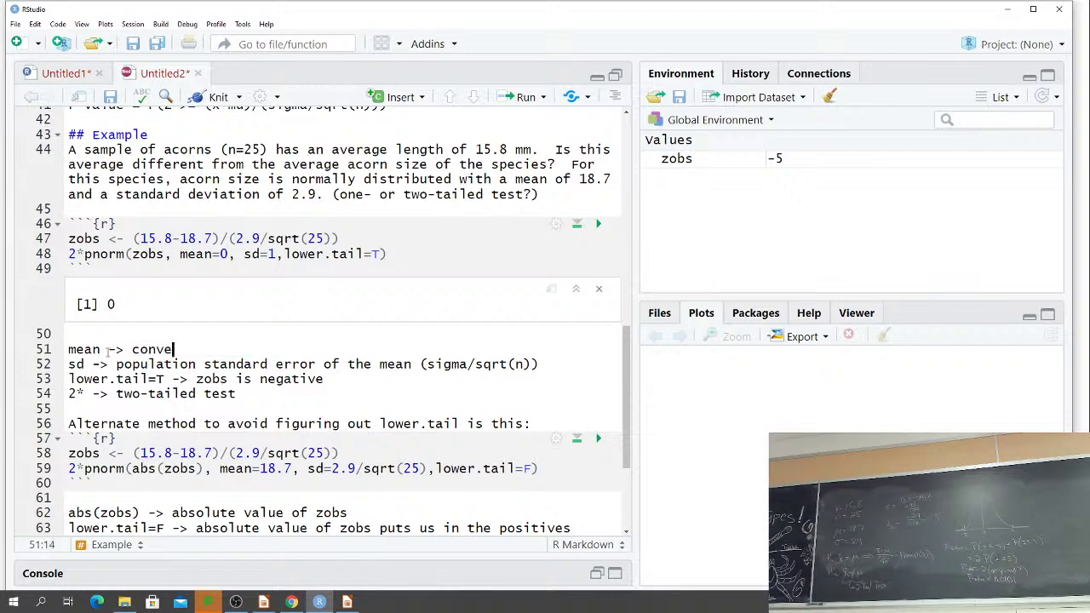
{"action": "type", "text": "rsion givs a m"}
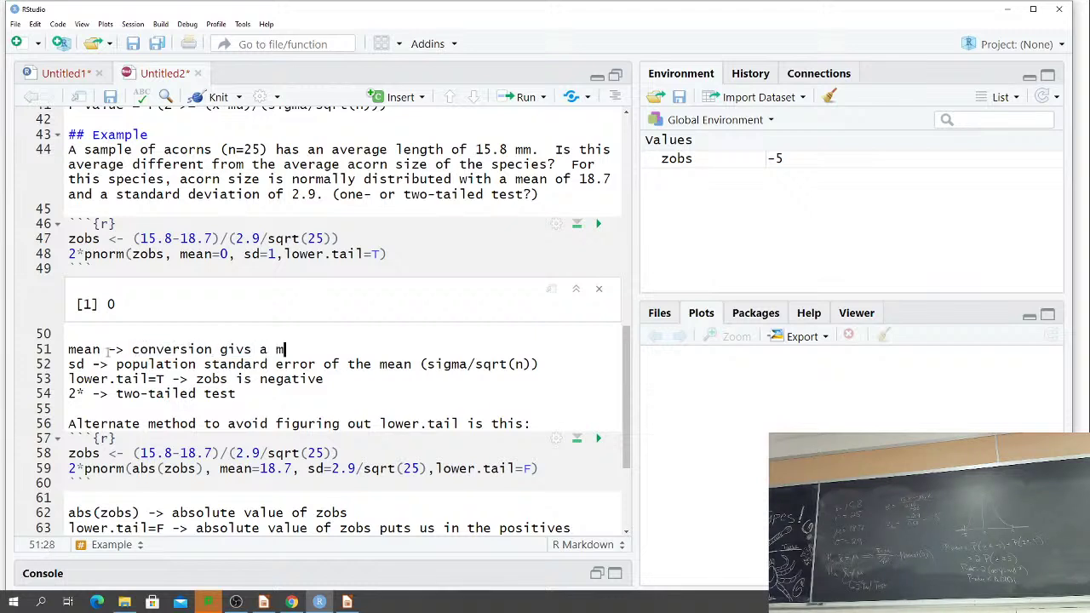
{"action": "key", "text": "BackSpace"}
{"action": "key", "text": "BackSpace"}
{"action": "key", "text": "BackSpace"}
{"action": "key", "text": "BackSpace"}
{"action": "key", "text": "BackSpace"}
{"action": "type", "text": "es a mean of 0"}
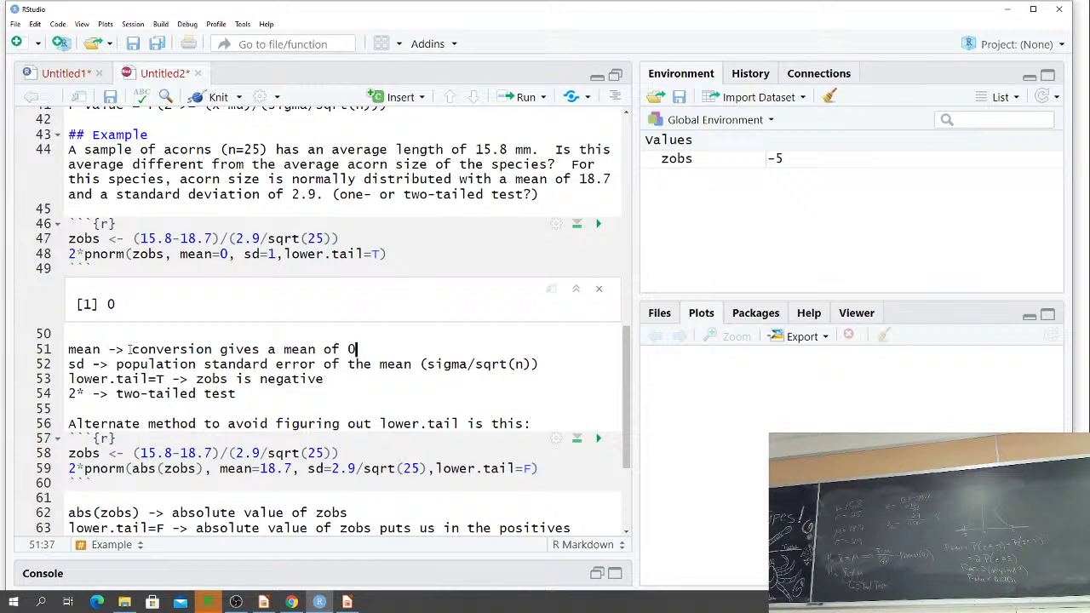
Reword the sd note to "conversion gives a SE of 1", reusing the wording of the mean note.
{"action": "left_click_drag", "start_coordinate": [131, 349], "coordinate": [356, 344]}
{"action": "key", "text": "ctrl+c"}
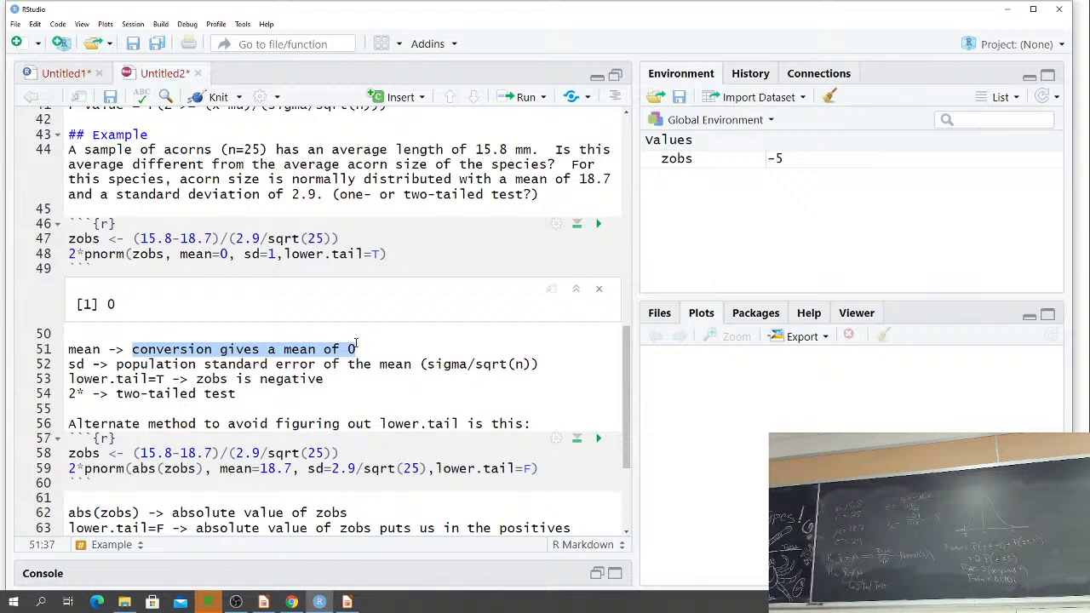
{"action": "left_click_drag", "start_coordinate": [540, 363], "coordinate": [116, 364]}
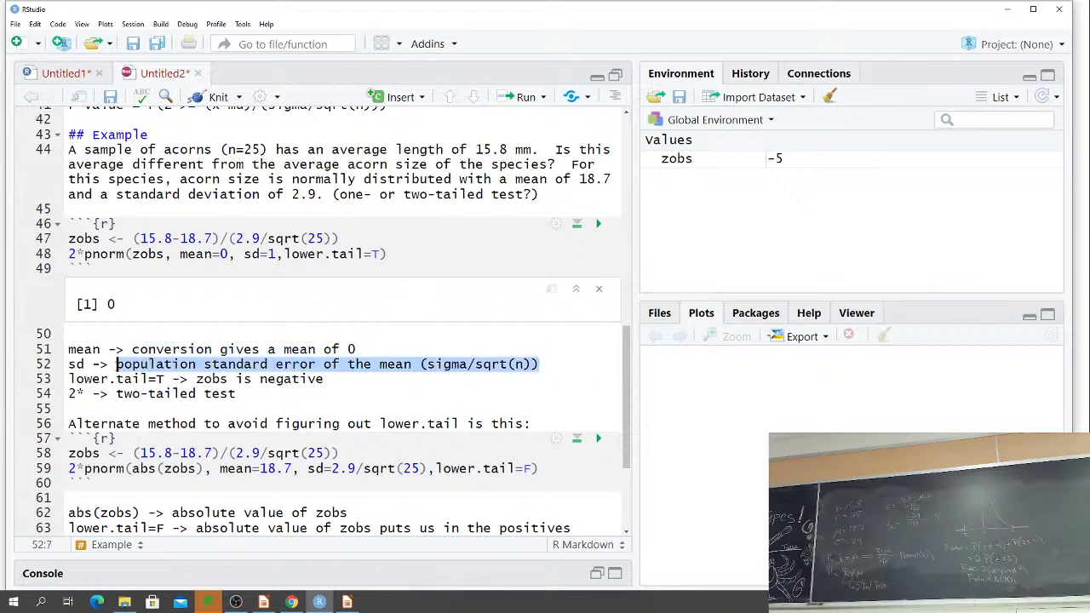
{"action": "key", "text": "ctrl+v"}
{"action": "left_click_drag", "start_coordinate": [300, 364], "coordinate": [274, 364]}
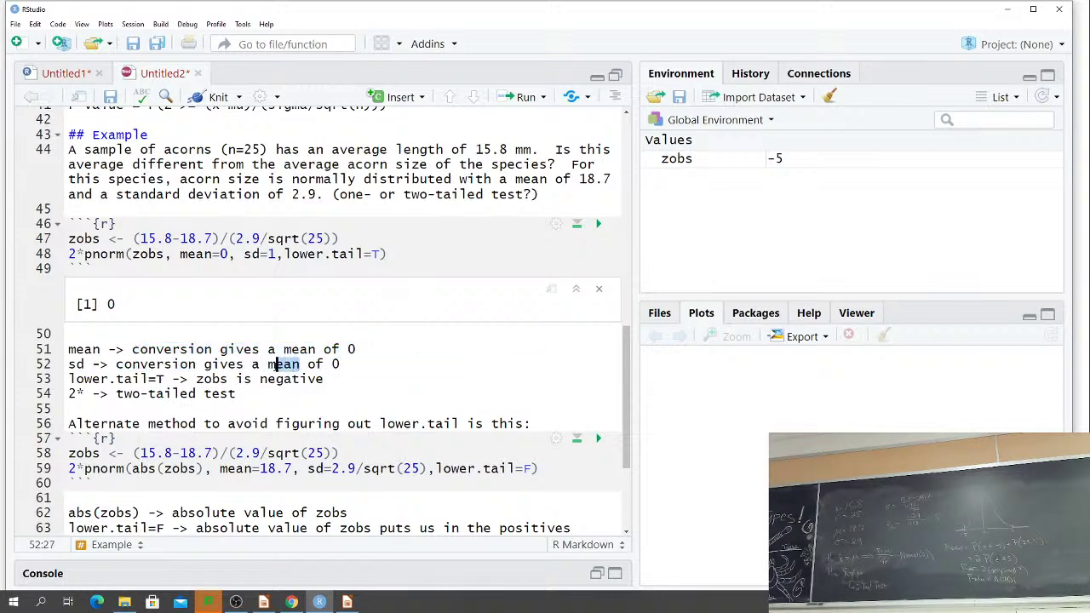
{"action": "key", "text": "shift+Left"}
{"action": "type", "text": "SE"}
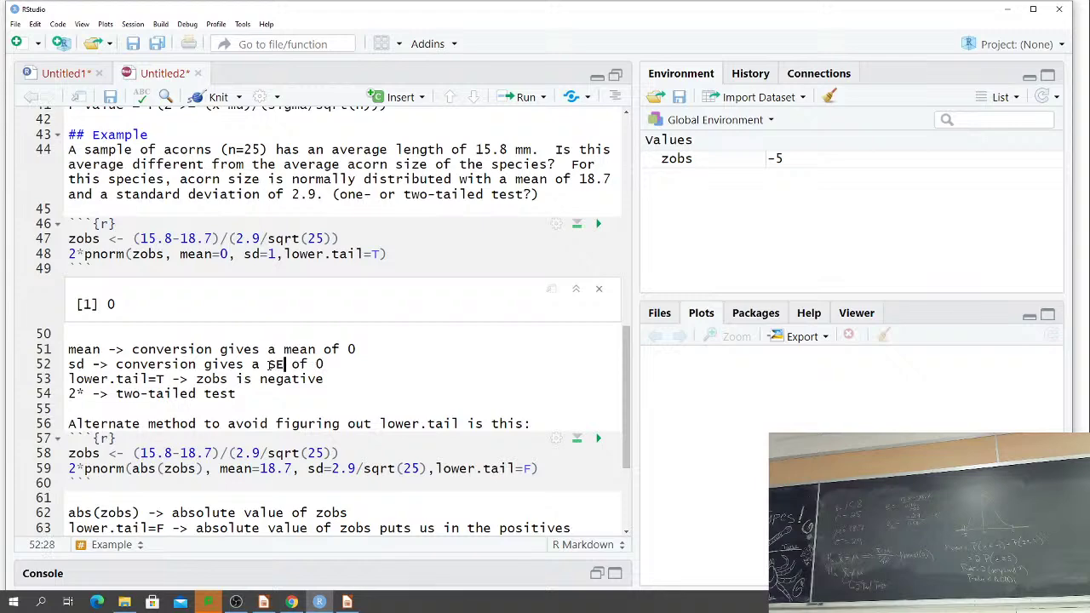
{"action": "key", "text": "Right"}
{"action": "key", "text": "Right"}
{"action": "key", "text": "Right"}
{"action": "key", "text": "Right"}
{"action": "key", "text": "Right"}
{"action": "key", "text": "BackSpace"}
{"action": "type", "text": "1"}
Copy "mean=0, sd=1" from the first chunk over the mean and sd arguments of the alternate-method pnorm call.
{"action": "scroll", "coordinate": [206, 365], "scroll_direction": "down", "scroll_amount": 2}
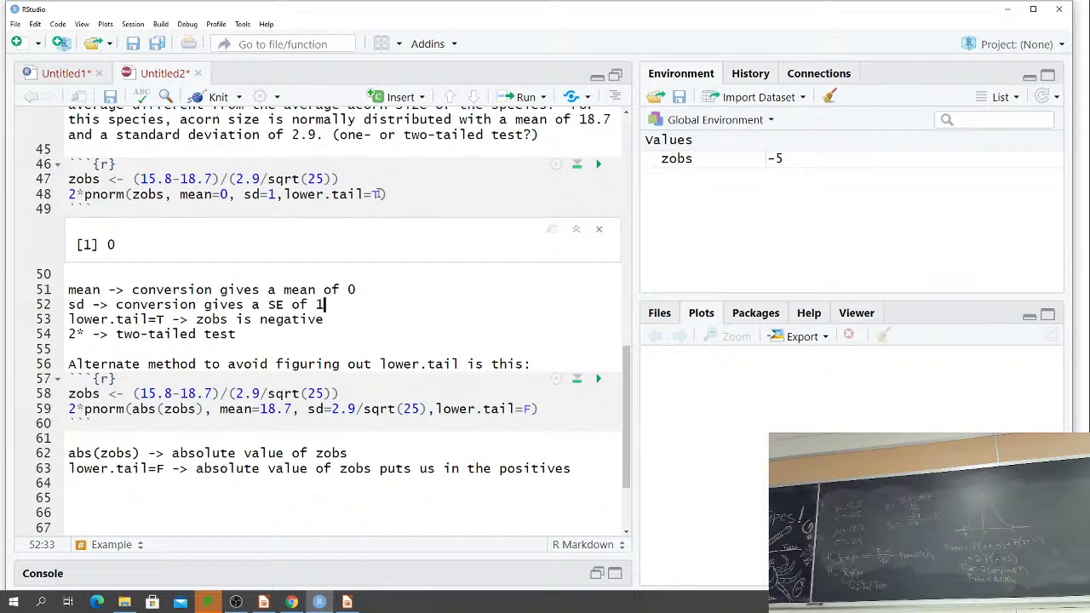
{"action": "left_click_drag", "start_coordinate": [277, 194], "coordinate": [180, 194]}
{"action": "key", "text": "ctrl+c"}
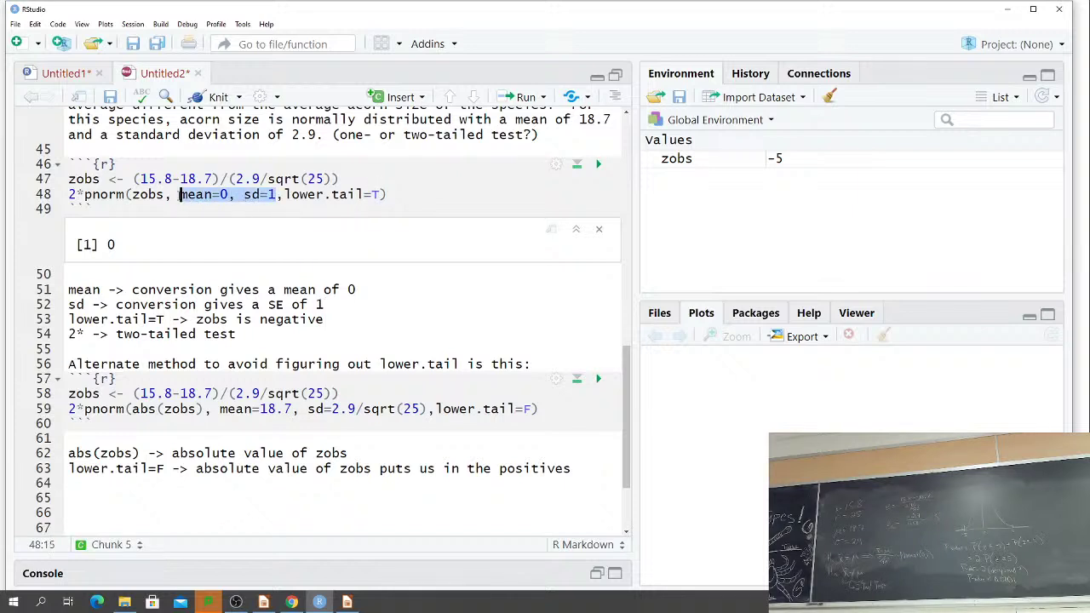
{"action": "left_click_drag", "start_coordinate": [426, 408], "coordinate": [220, 409]}
{"action": "key", "text": "ctrl+v"}
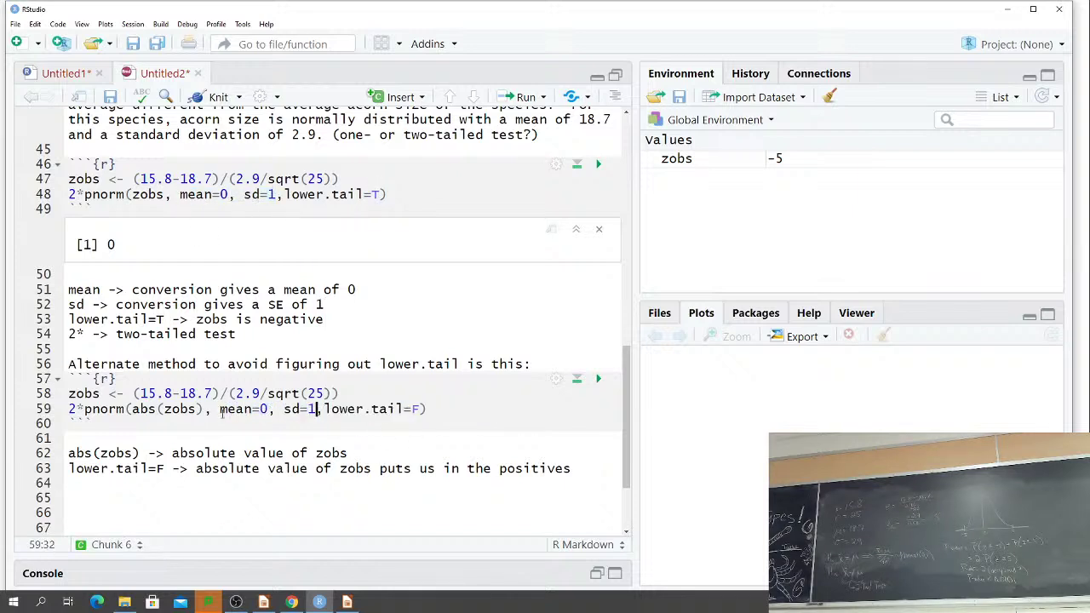
Run the alternate-method chunk and the first example chunk, and compare their p-values.
{"action": "left_click", "coordinate": [597, 378]}
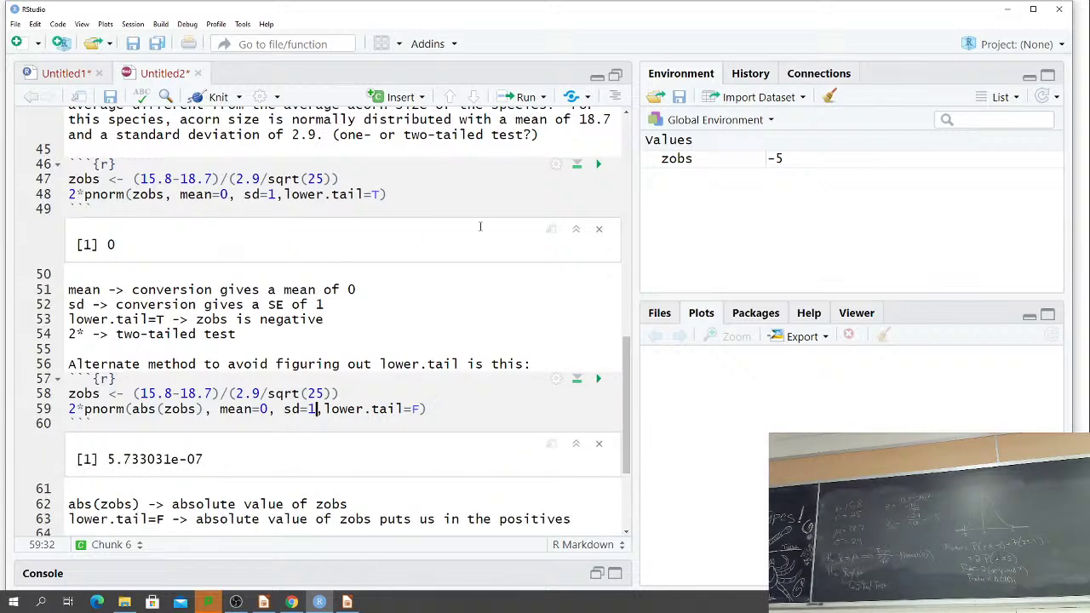
{"action": "left_click", "coordinate": [598, 164]}
{"action": "scroll", "coordinate": [352, 405], "scroll_direction": "down", "scroll_amount": 1}
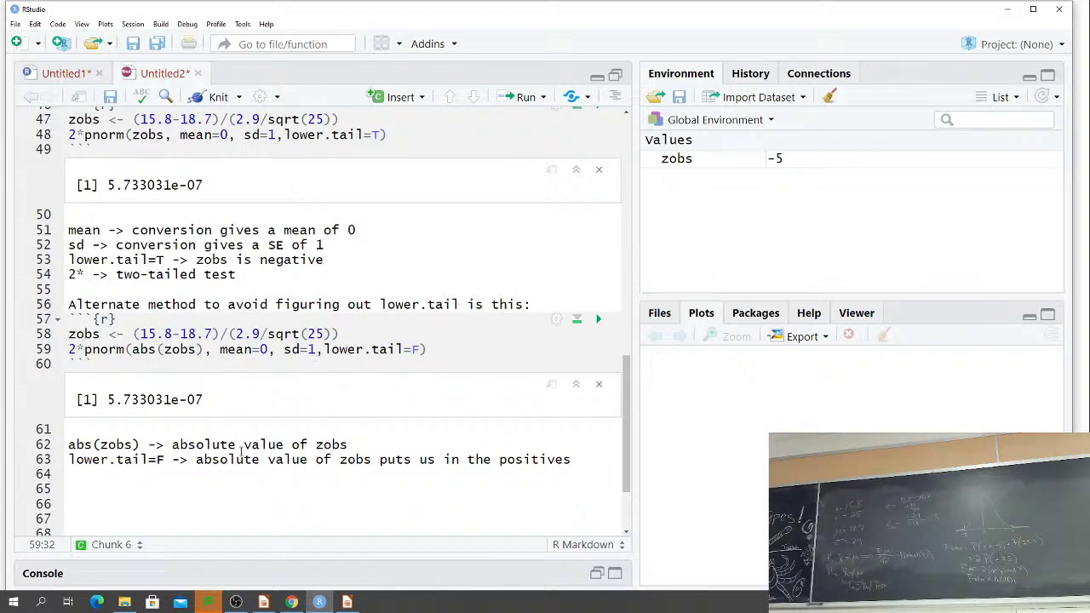
{"action": "scroll", "coordinate": [243, 449], "scroll_direction": "up", "scroll_amount": 2}
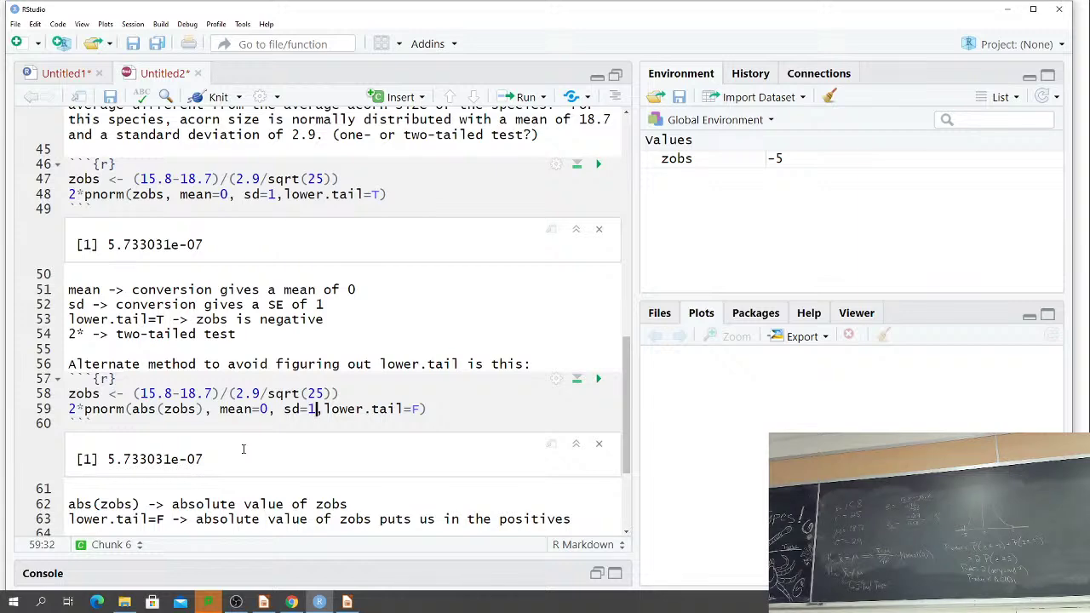
Below the alternate-method notes, after a blank line, add the question "Do we need to calculate zobs?".
{"action": "scroll", "coordinate": [242, 449], "scroll_direction": "down", "scroll_amount": 4}
{"action": "left_click", "coordinate": [126, 378]}
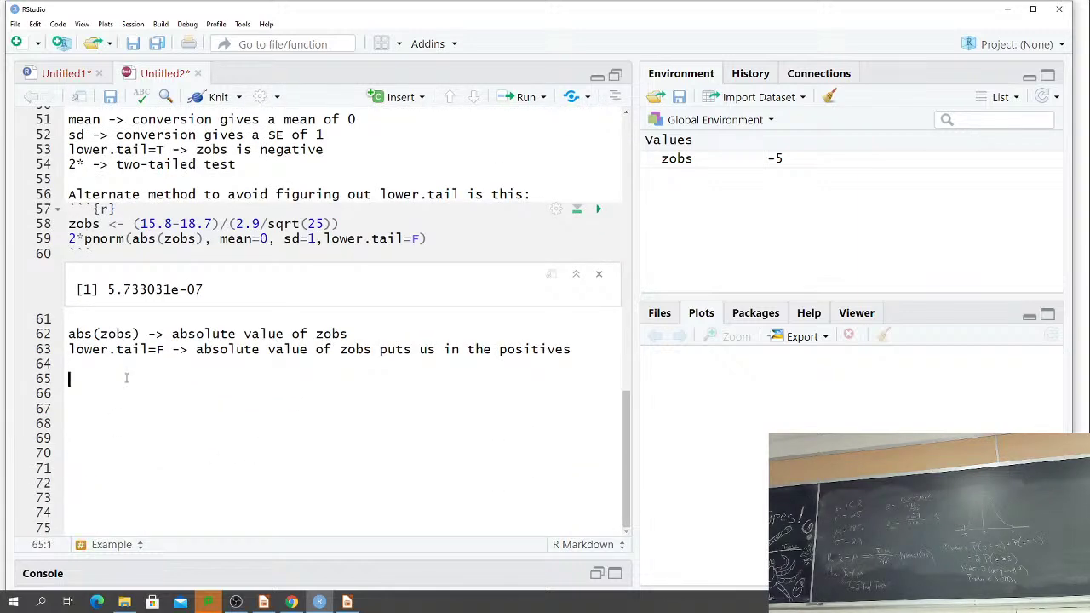
{"action": "type", "text": "D"}
{"action": "type", "text": "o we need to c"}
{"action": "type", "text": "alcu"}
{"action": "key", "text": "BackSpace"}
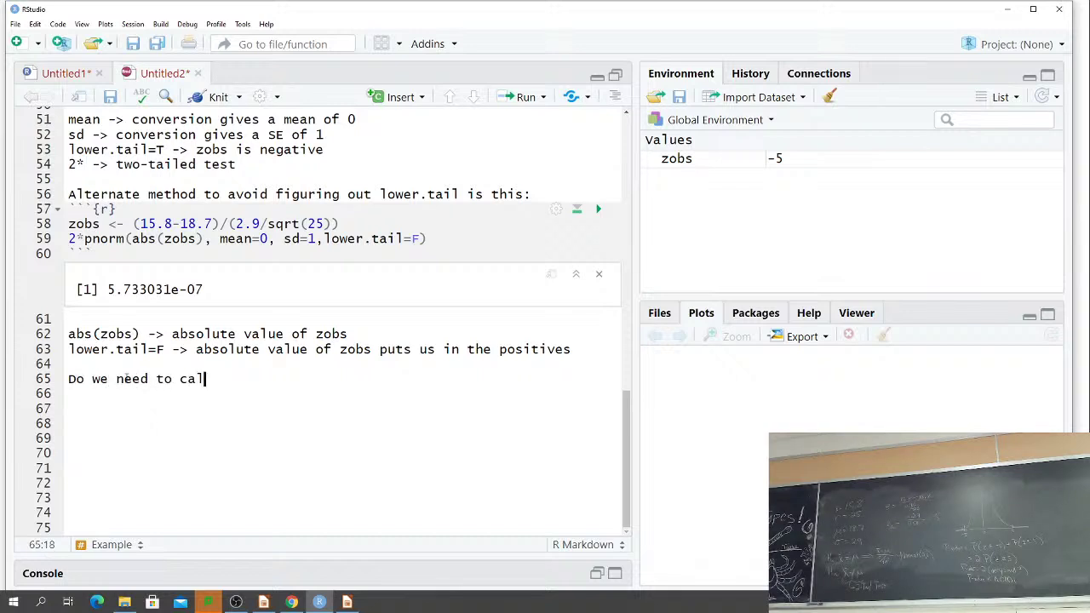
{"action": "type", "text": "culate zobs?"}
Answer the zobs question on the same line with "No, we can let R do it for us.".
{"action": "scroll", "coordinate": [242, 245], "scroll_direction": "up", "scroll_amount": 4}
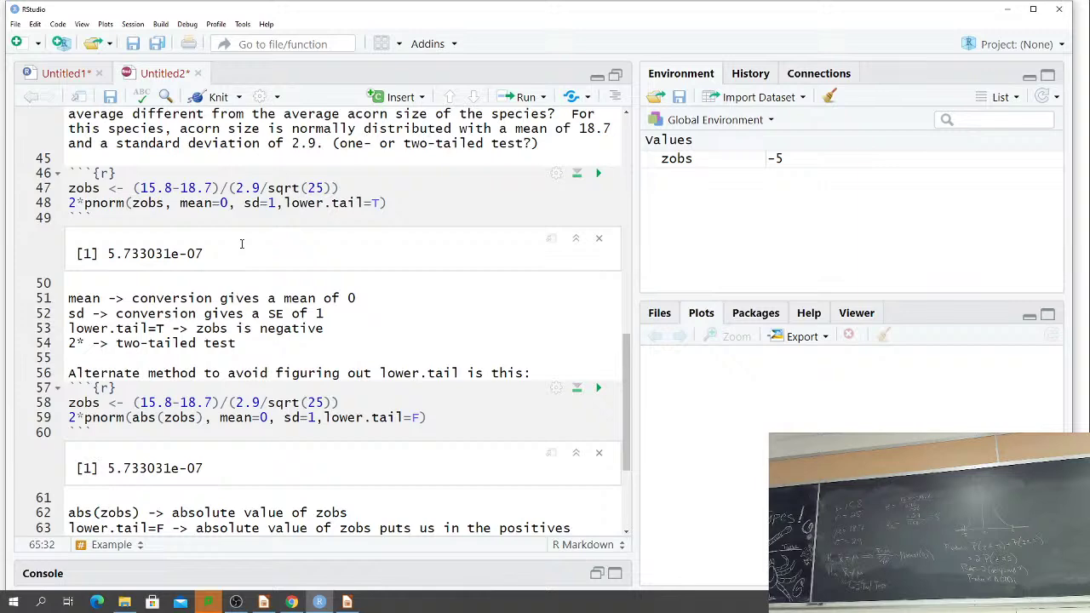
{"action": "scroll", "coordinate": [241, 191], "scroll_direction": "down", "scroll_amount": 3}
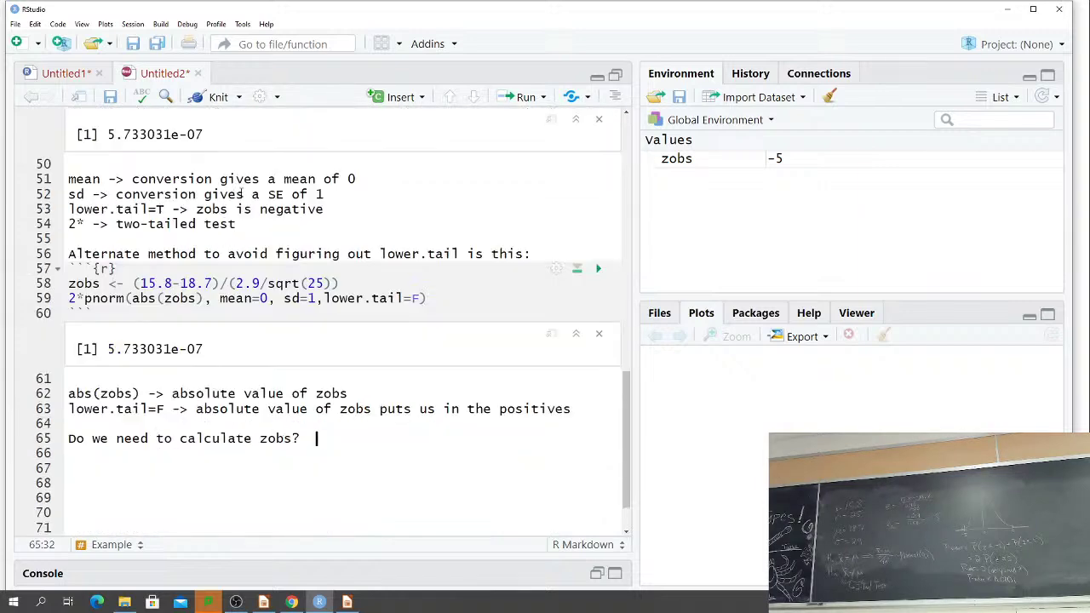
{"action": "scroll", "coordinate": [248, 186], "scroll_direction": "down", "scroll_amount": 2}
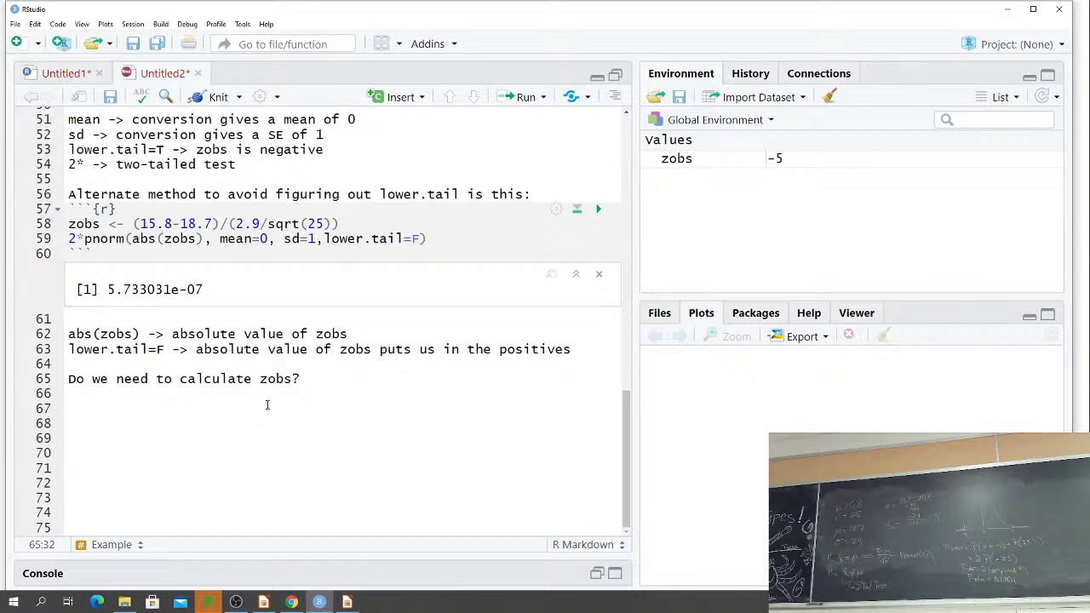
{"action": "type", "text": "No"}
{"action": "key", "text": "BackSpace"}
{"action": "key", "text": "BackSpace"}
{"action": "type", "text": "No, we can let R do it"}
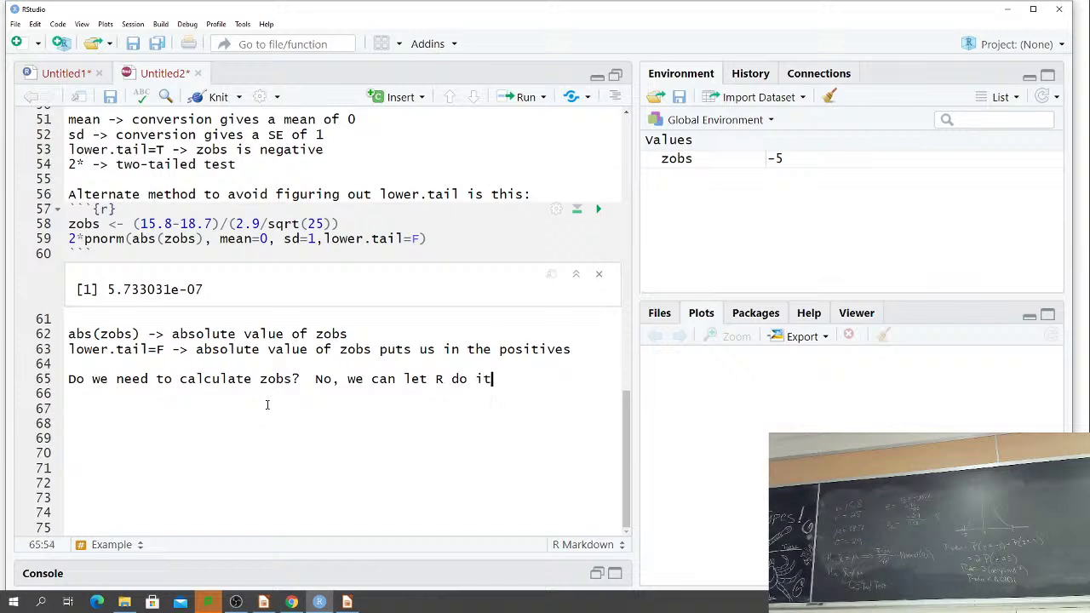
{"action": "type", "text": " for us."}
Insert an R chunk below the answer containing 2*pnorm(15.8, mean=18.7, sd=2.9/sqrt(25), lower.tail=T).
{"action": "key", "text": "Return"}
{"action": "key", "text": "ctrl+alt+i"}
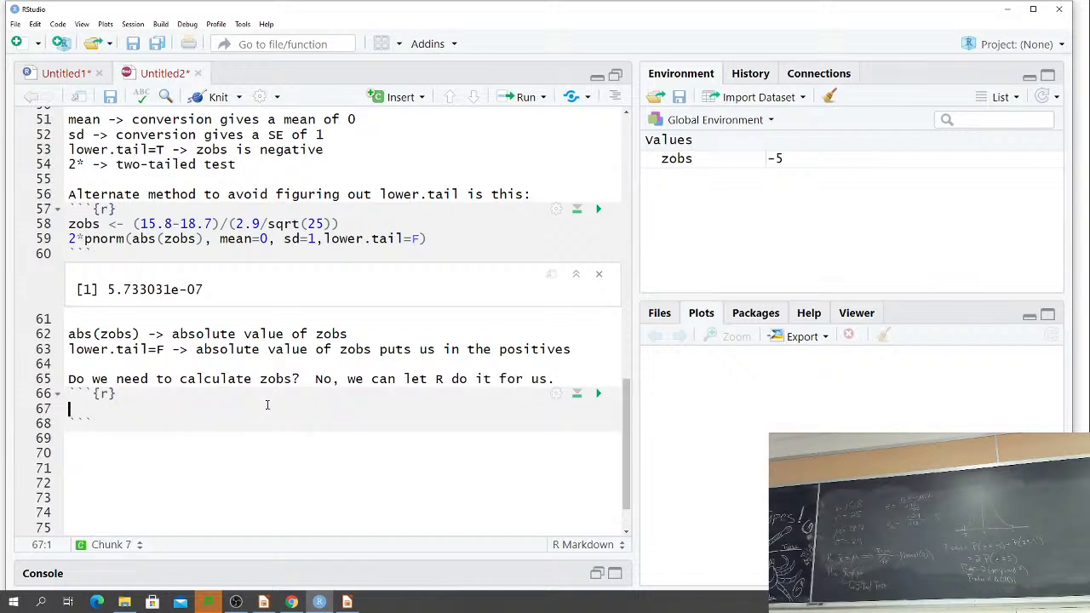
{"action": "type", "text": "2*pnorm("}
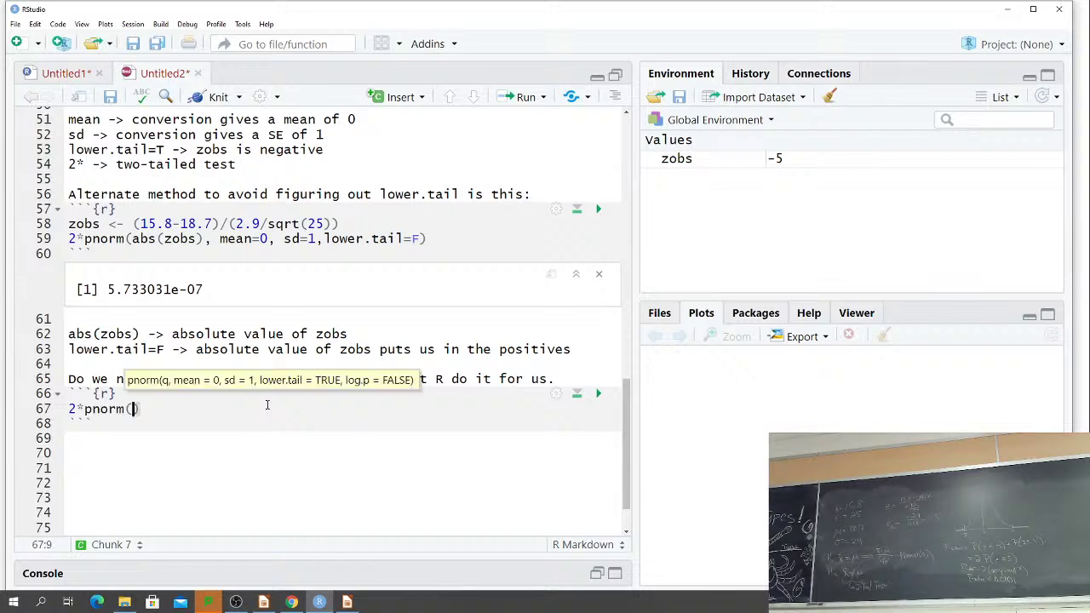
{"action": "type", "text": "15.8, mean="}
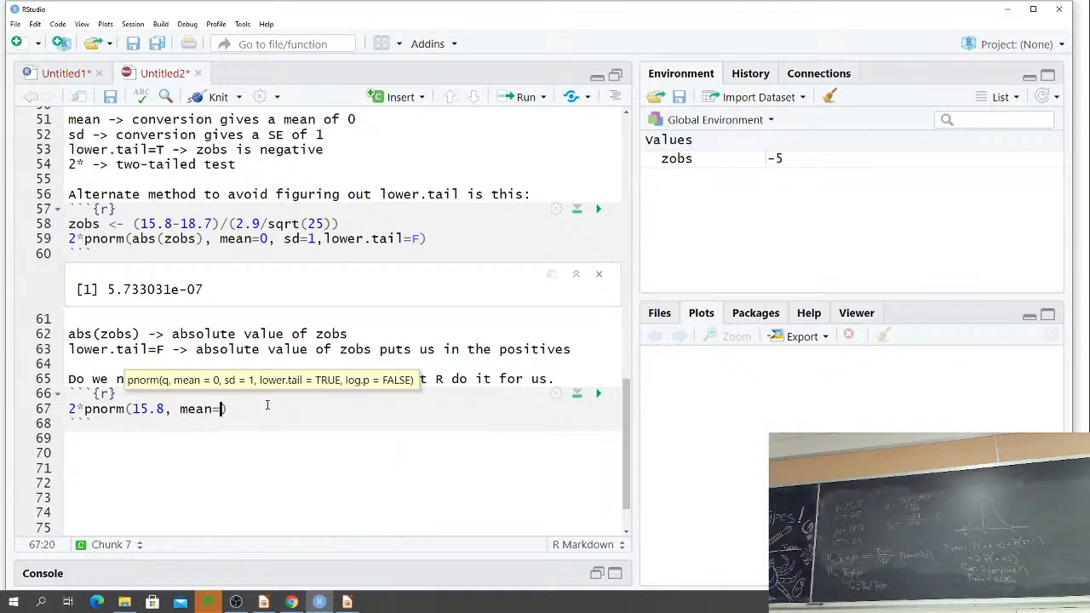
{"action": "type", "text": "18.7, sd=2.9/sqrt(2"}
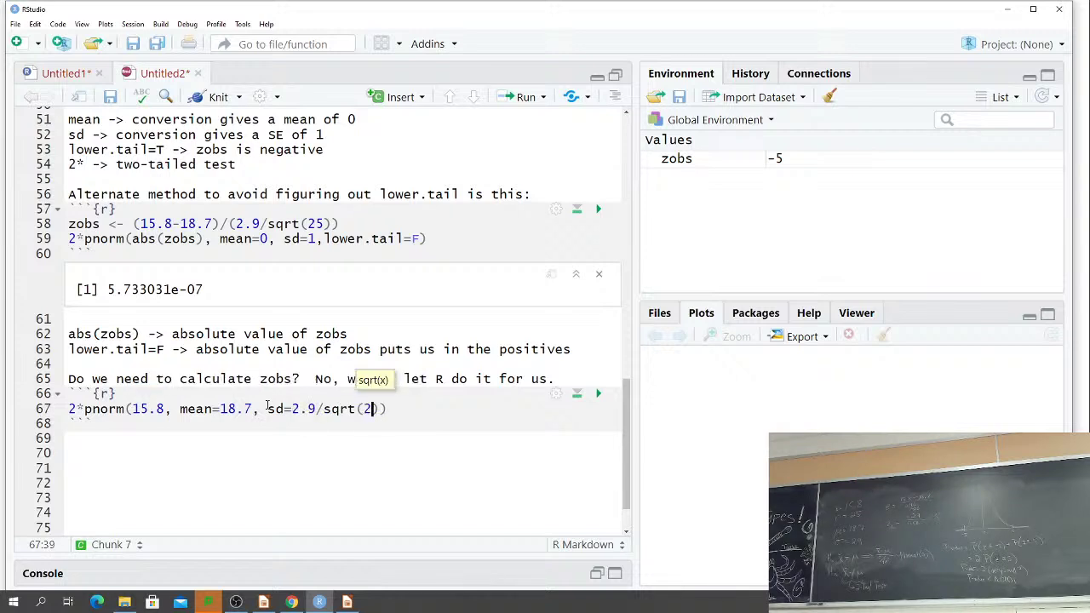
{"action": "type", "text": "5),"}
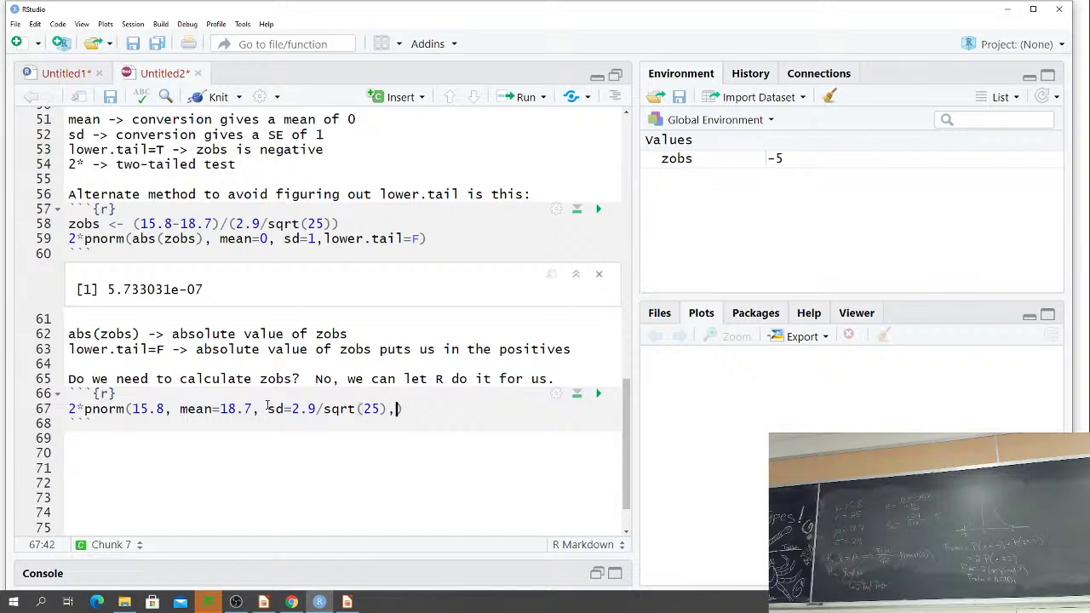
{"action": "type", "text": " lower.tail="}
{"action": "type", "text": "F"}
Run the new chunk and, after a blank line below it, add the note "lower.tail=T -> 15.8 is less than 18.7".
{"action": "key", "text": "Down"}
{"action": "key", "text": "Down"}
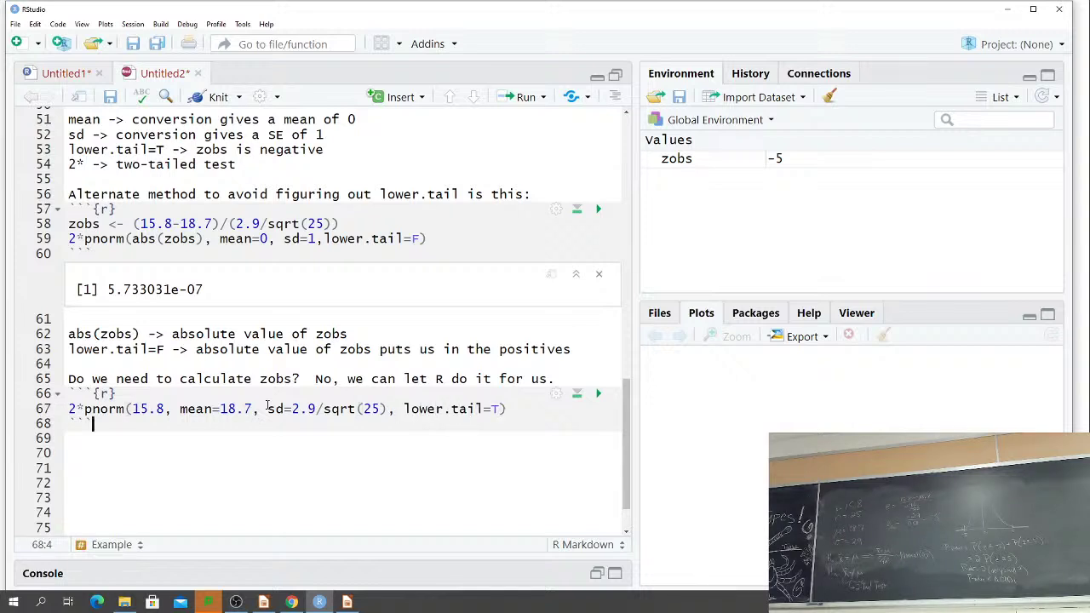
{"action": "type", "text": "lower.tail=T ->"}
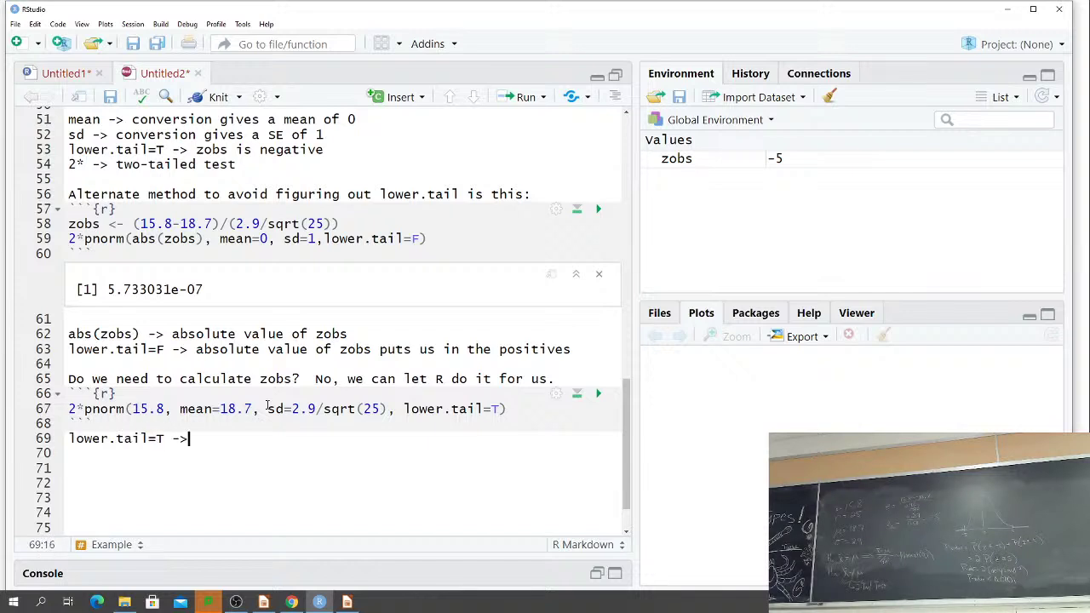
{"action": "key", "text": "Home"}
{"action": "key", "text": "Return"}
{"action": "key", "text": "End"}
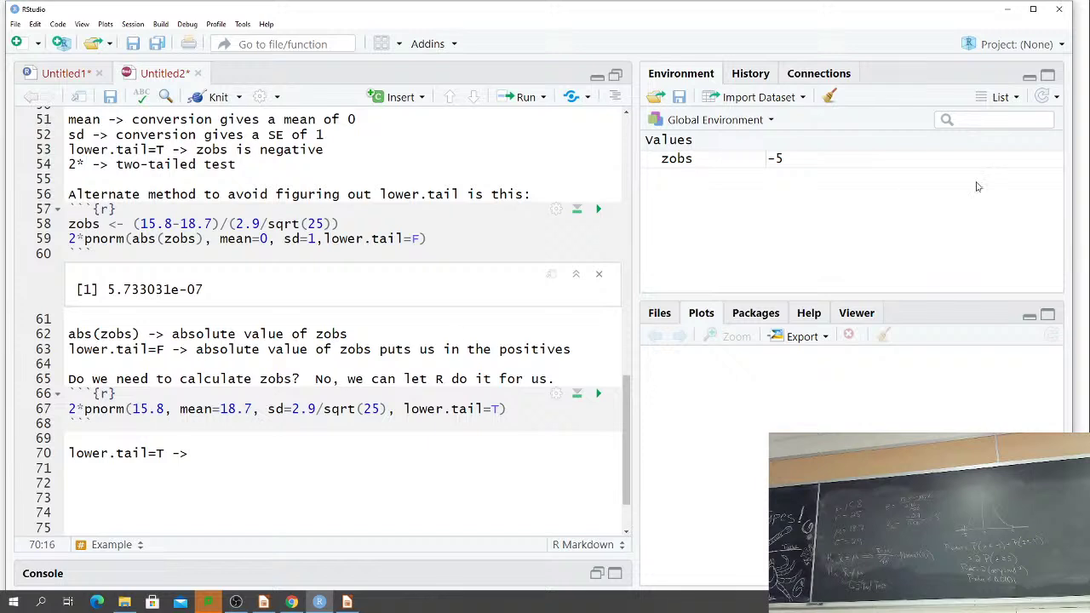
{"action": "left_click", "coordinate": [598, 393]}
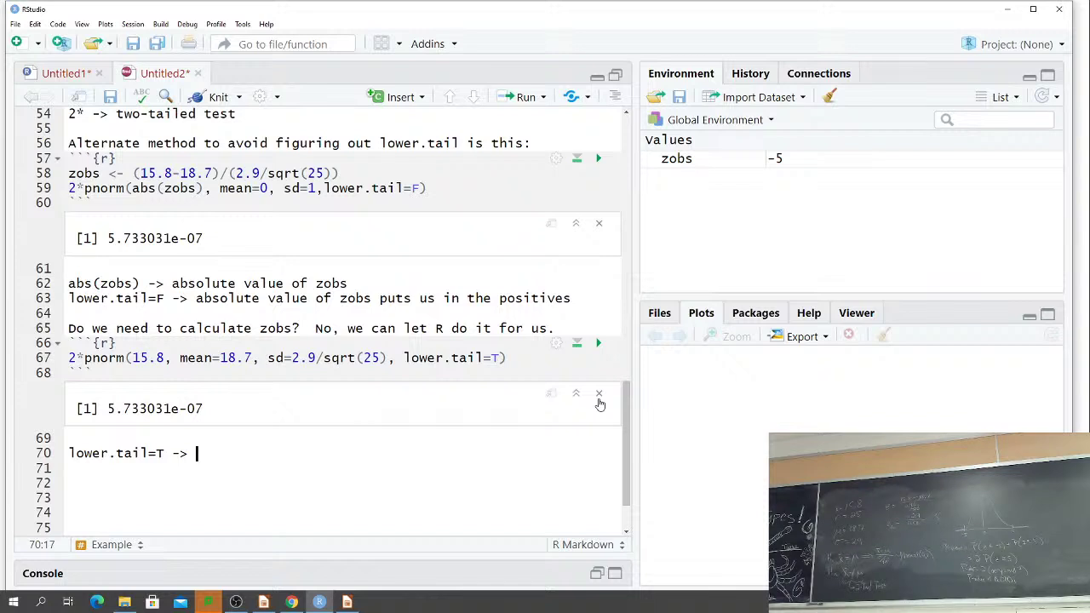
{"action": "type", "text": "15.89"}
{"action": "key", "text": "BackSpace"}
{"action": "key", "text": "BackSpace"}
{"action": "type", "text": "is less th"}
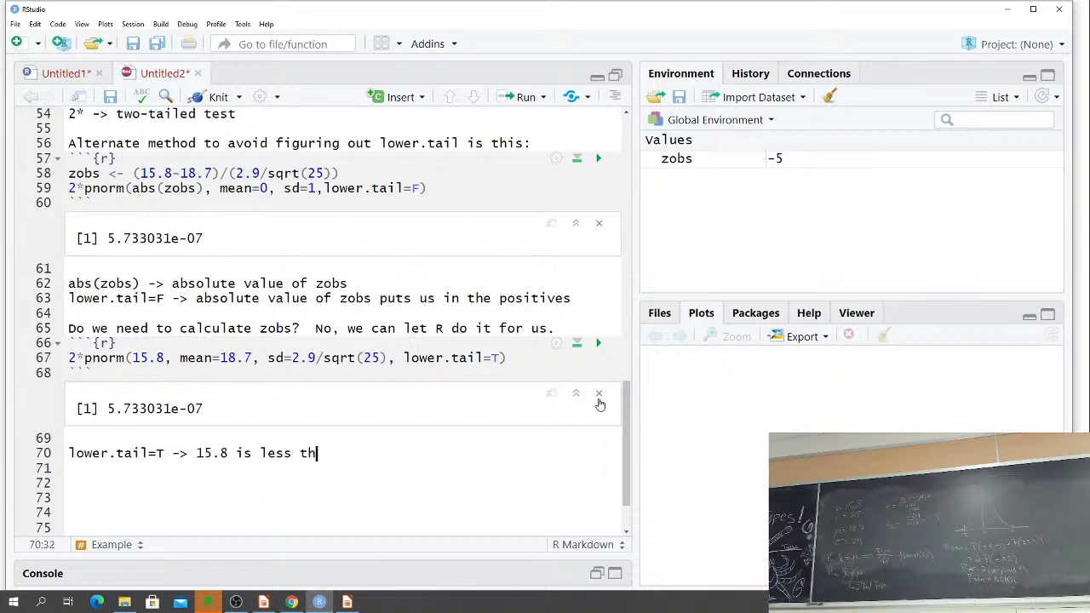
{"action": "type", "text": "an 18.7"}
After a blank line below the lower.tail=T note, add "If our test value is greater than mu, then we use lower.tail=F".
{"action": "key", "text": "Return"}
{"action": "key", "text": "Return"}
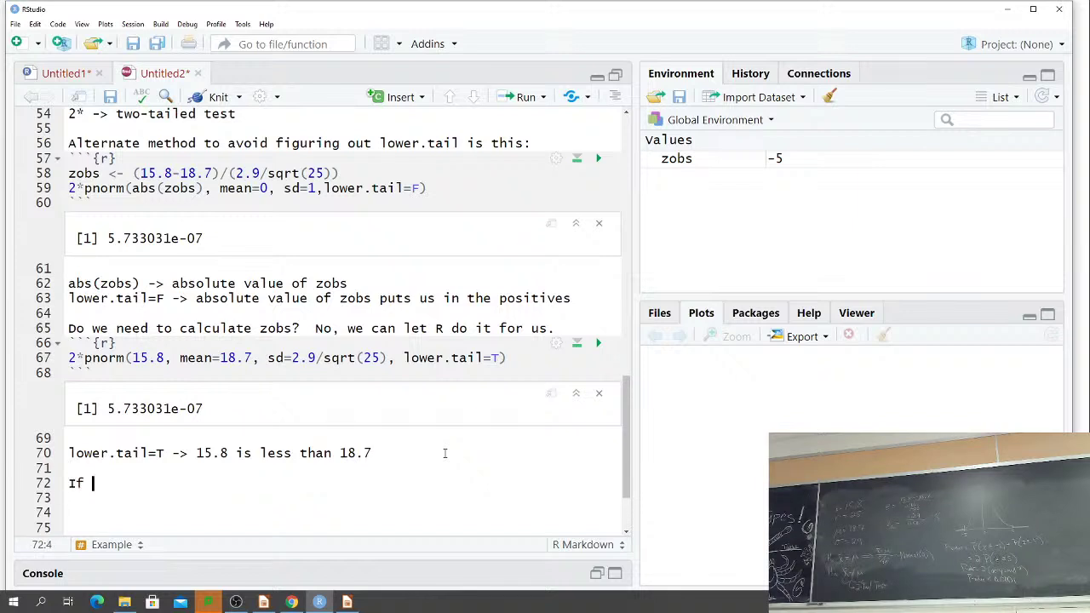
{"action": "type", "text": "our test value is gr"}
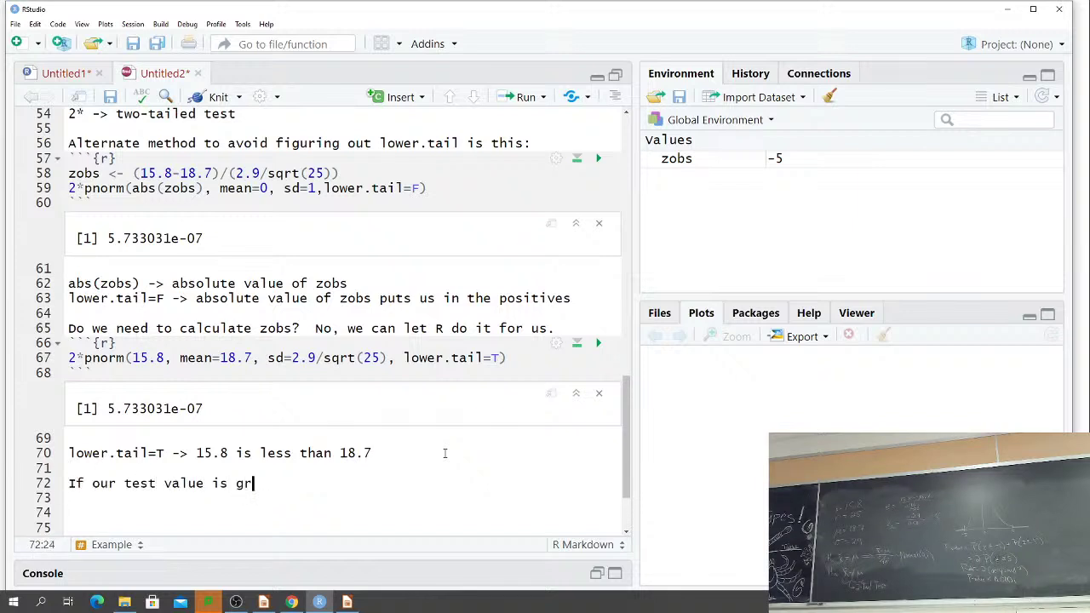
{"action": "type", "text": "eater than mu"}
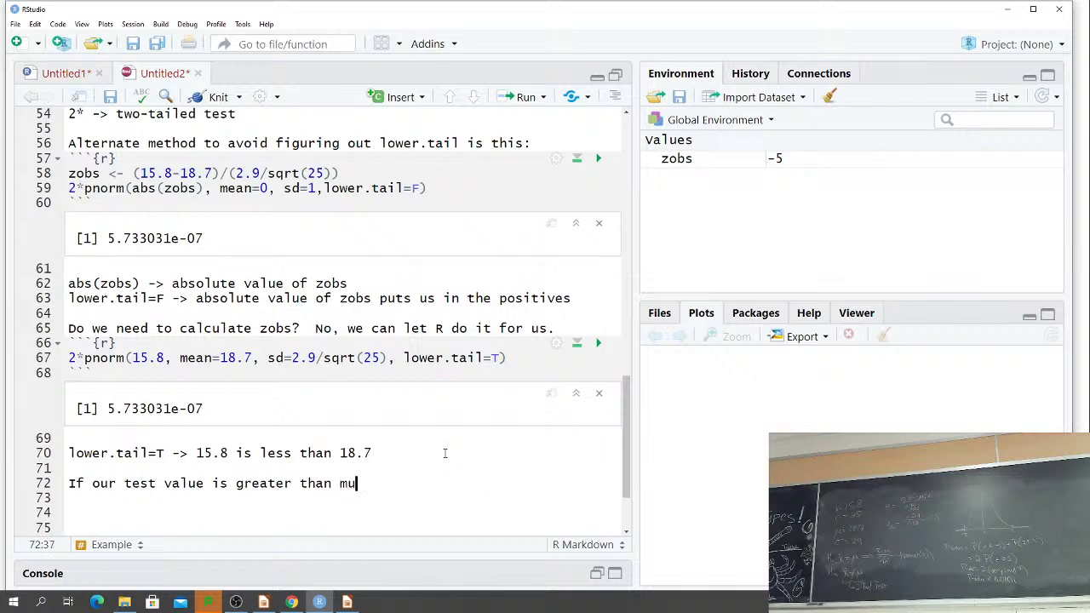
{"action": "type", "text": ", then we use"}
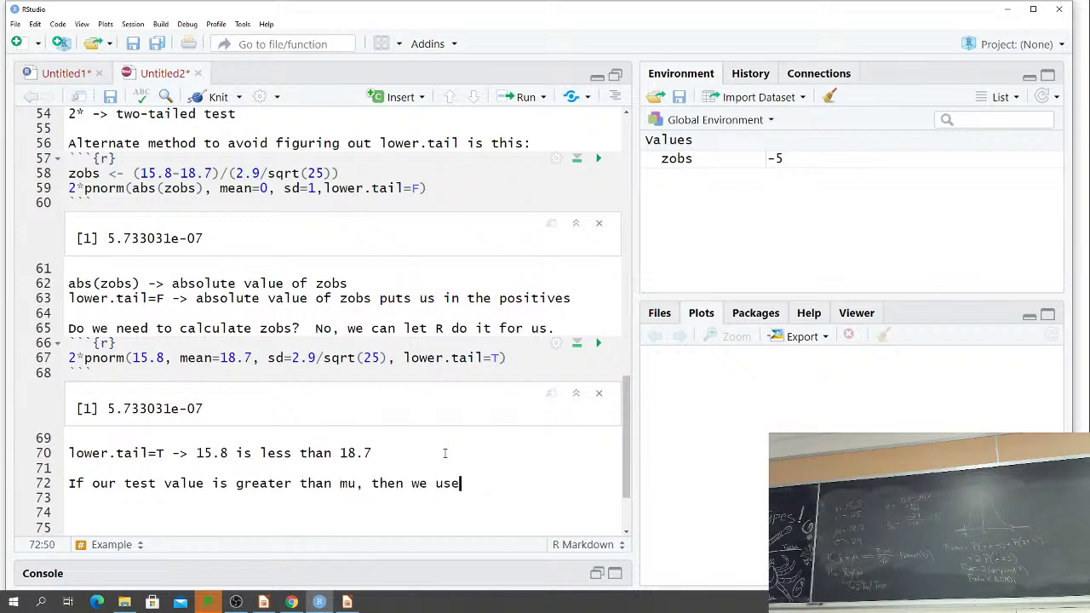
{"action": "type", "text": " lower.tail=F"}
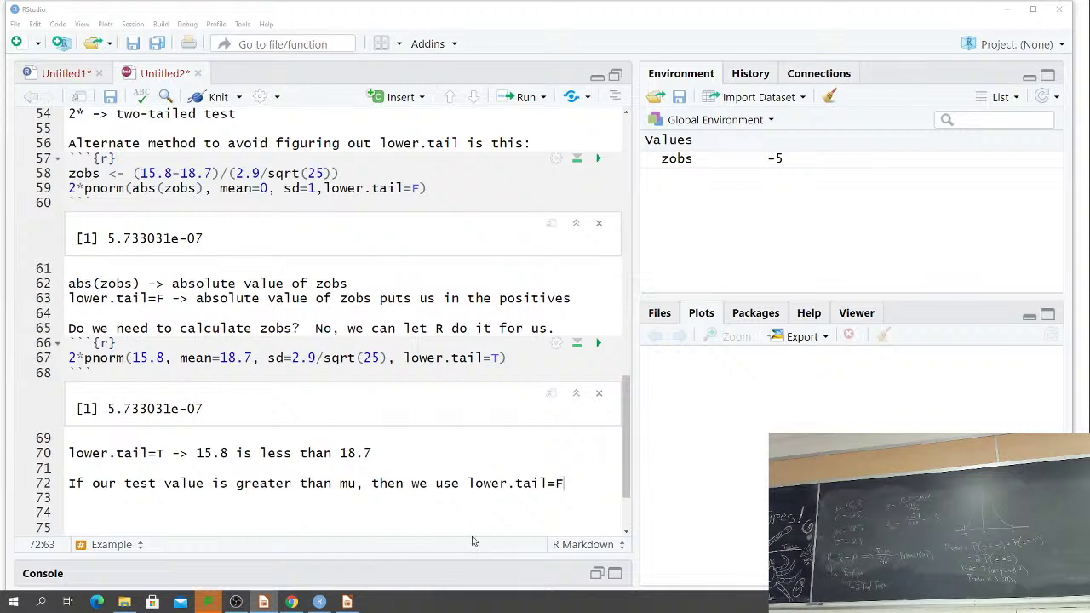
Two lines below the lower.tail=F note, start the conclusion with "WRITEUP: Our acorns (mean=15.8, n=25) are smaller than".
{"action": "scroll", "coordinate": [340, 443], "scroll_direction": "down", "scroll_amount": 2}
{"action": "left_click", "coordinate": [282, 451]}
{"action": "type", "text": "WR"}
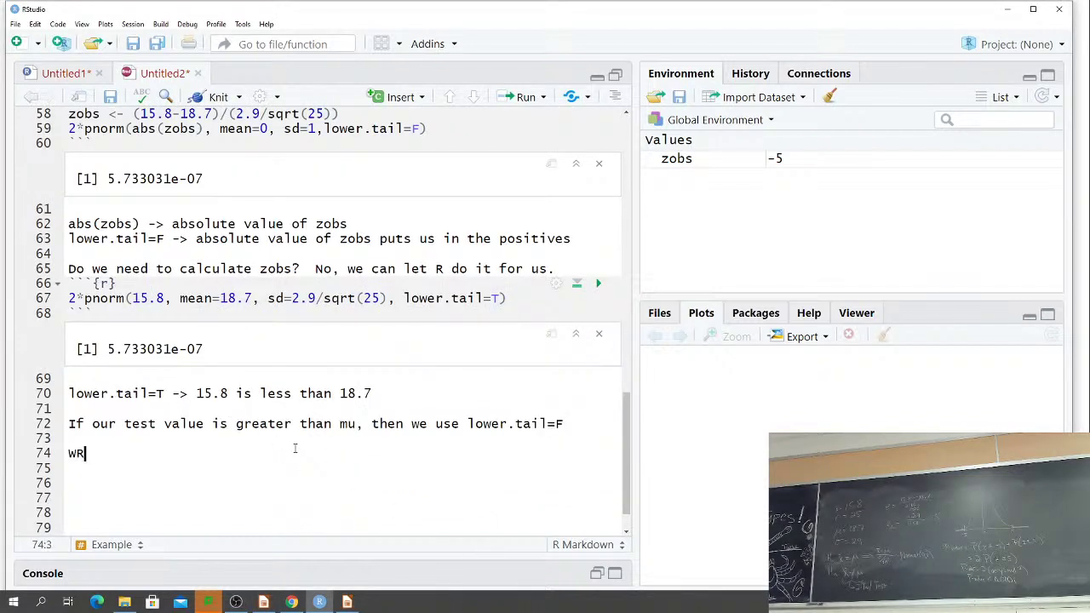
{"action": "type", "text": "ITEUP:"}
{"action": "scroll", "coordinate": [375, 377], "scroll_direction": "down", "scroll_amount": 1}
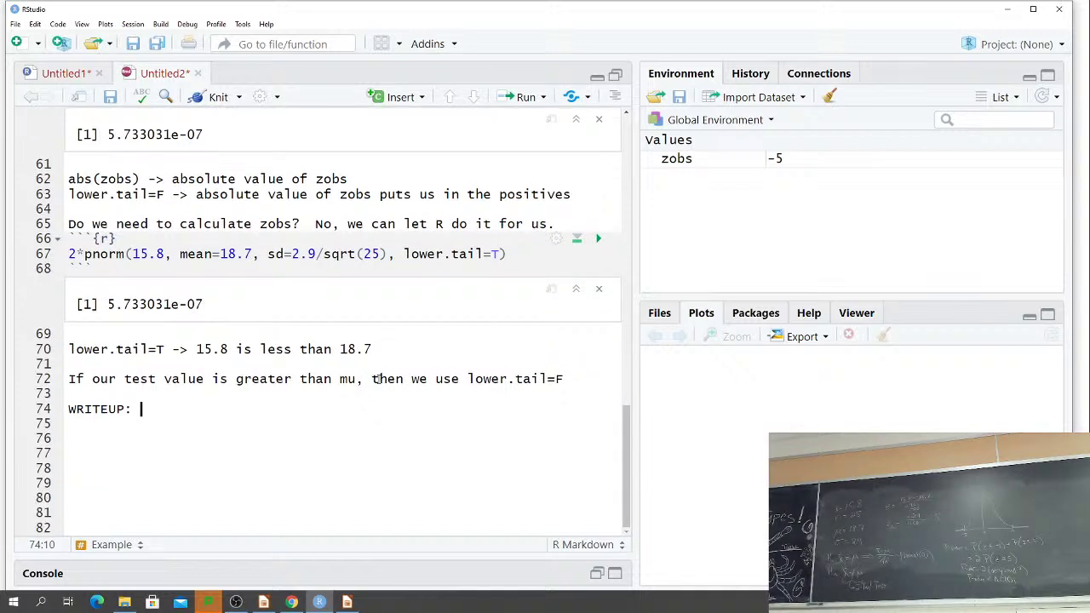
{"action": "type", "text": "Our acorns ("}
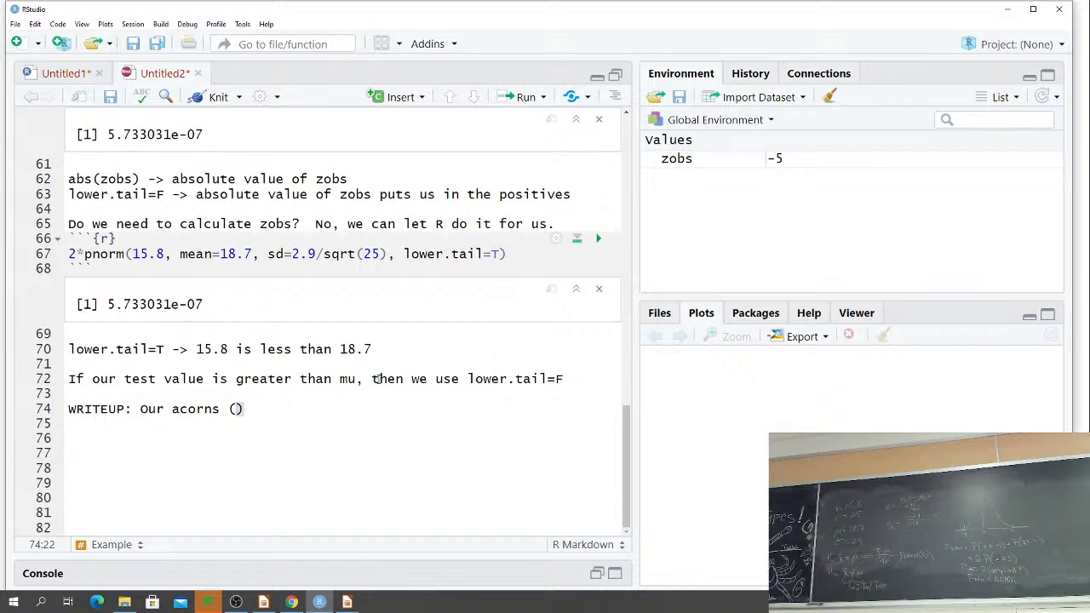
{"action": "type", "text": "mean=15.8, n=2"}
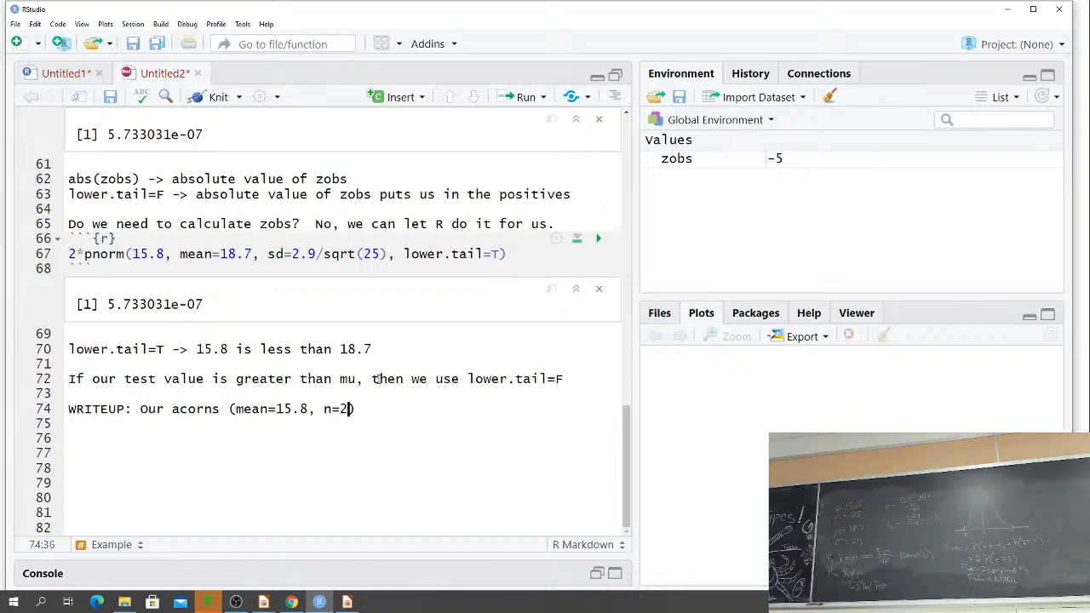
{"action": "type", "text": "5)"}
{"action": "type", "text": "are smaller than the"}
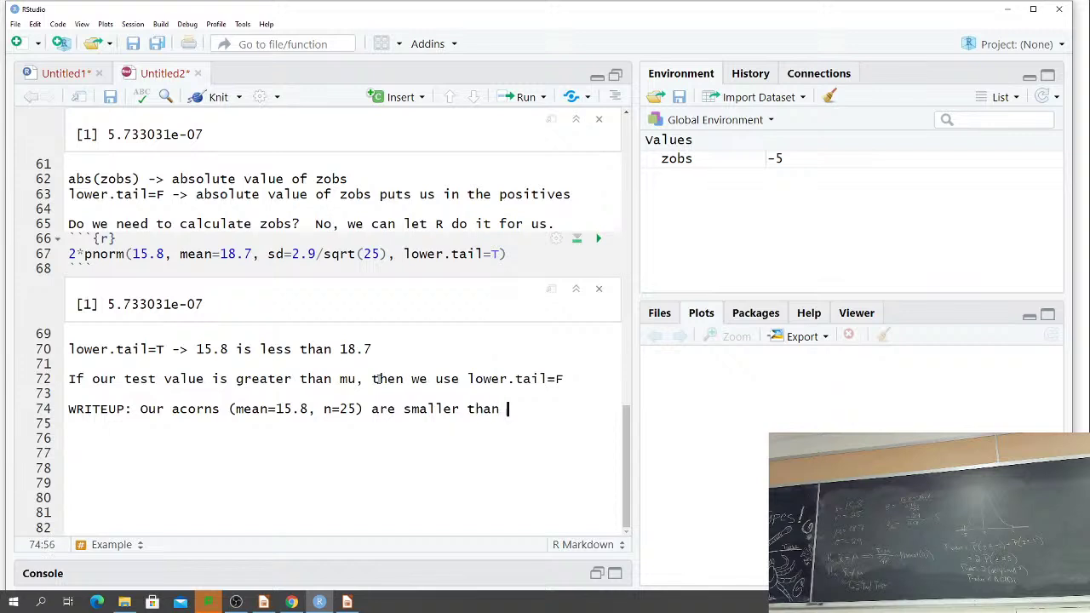
Replace "smaller than" at the end of the writeup line with "not equal to the".
{"action": "key", "text": "BackSpace"}
{"action": "key", "text": "BackSpace"}
{"action": "key", "text": "BackSpace"}
{"action": "key", "text": "BackSpace"}
{"action": "key", "text": "BackSpace"}
{"action": "key", "text": "BackSpace"}
{"action": "key", "text": "BackSpace"}
{"action": "key", "text": "BackSpace"}
{"action": "key", "text": "BackSpace"}
{"action": "key", "text": "BackSpace"}
{"action": "key", "text": "BackSpace"}
{"action": "key", "text": "BackSpace"}
{"action": "key", "text": "BackSpace"}
{"action": "key", "text": "BackSpace"}
{"action": "key", "text": "BackSpace"}
{"action": "key", "text": "BackSpace"}
{"action": "type", "text": "not equal to the"}
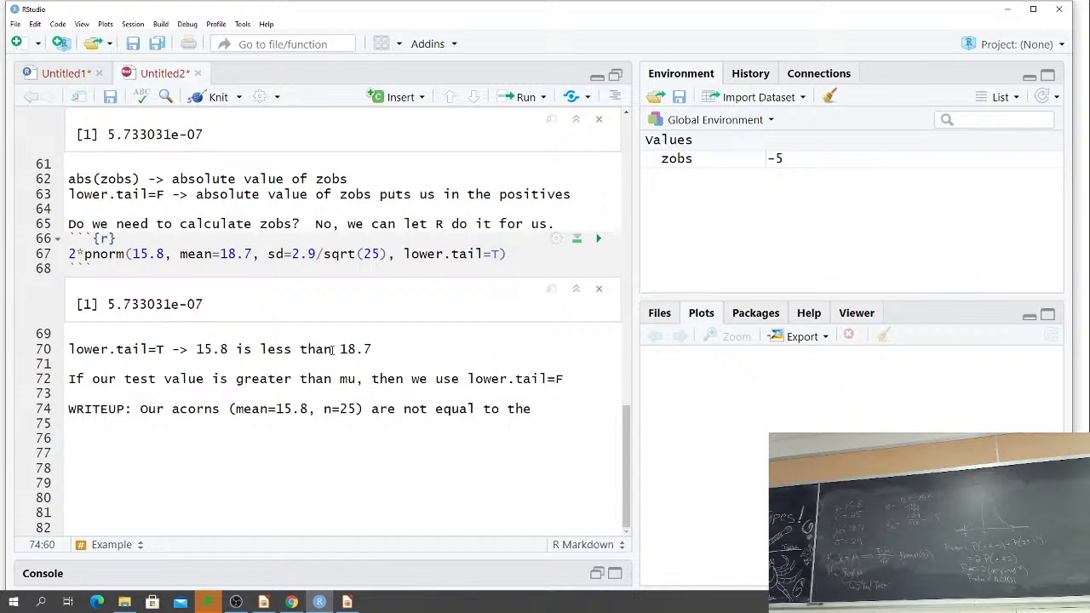
Replace "Our" at the start of the writeup sentence with "The length of our".
{"action": "left_click", "coordinate": [167, 409]}
{"action": "left_click_drag", "start_coordinate": [167, 408], "coordinate": [140, 409]}
{"action": "type", "text": "The length of "}
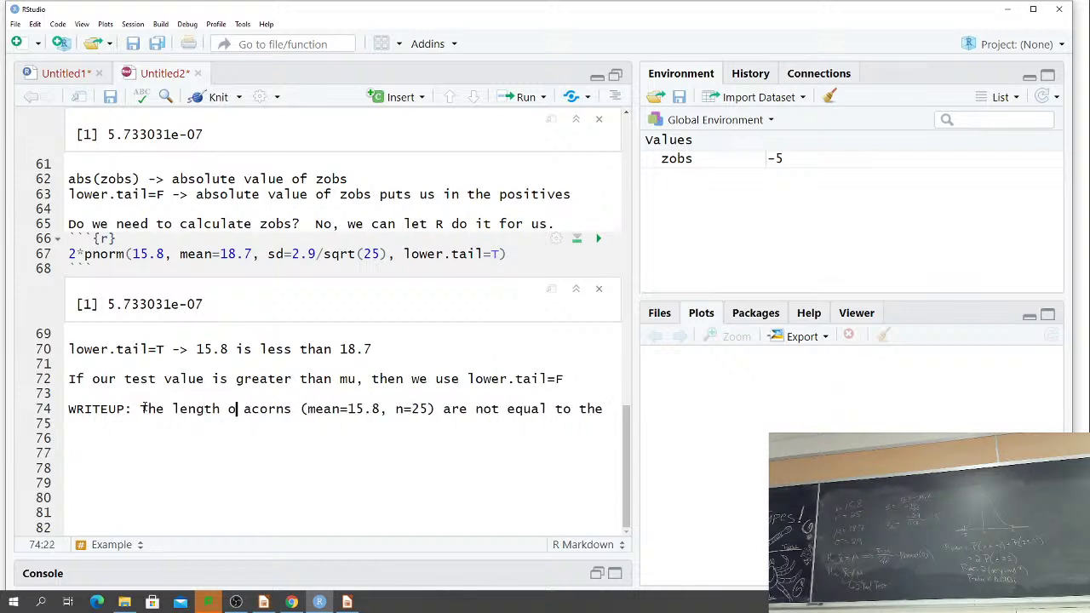
{"action": "type", "text": "our"}
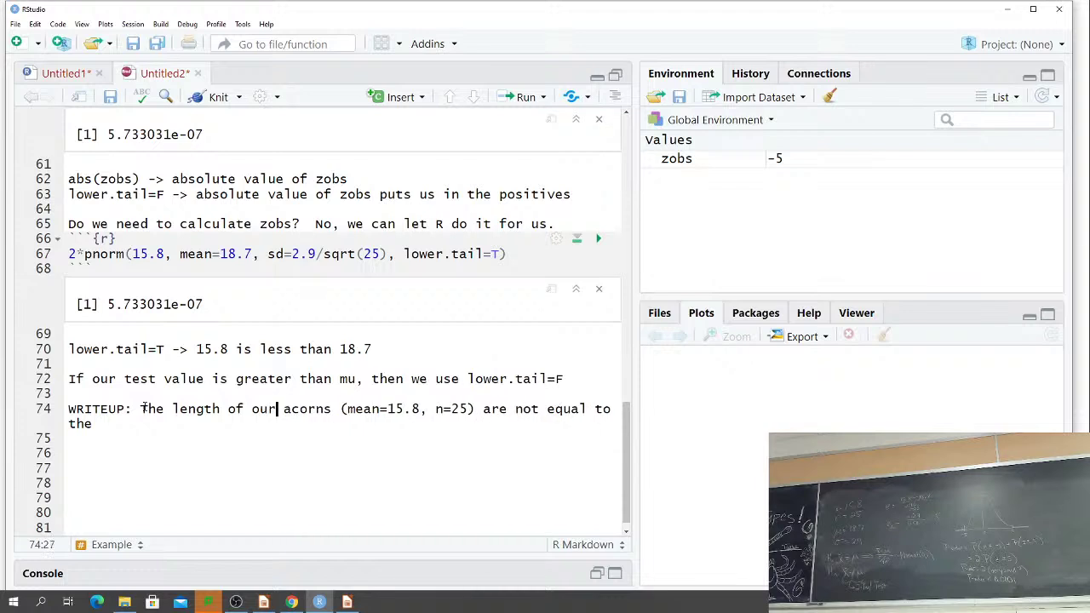
Change the verb "are" after the (mean=15.8, n=25) parenthesis to "is".
{"action": "key", "text": "ctrl+Right"}
{"action": "key", "text": "ctrl+Right"}
{"action": "key", "text": "ctrl+Right"}
{"action": "key", "text": "ctrl+Right"}
{"action": "key", "text": "ctrl+Right"}
{"action": "key", "text": "ctrl+Right"}
{"action": "key", "text": "BackSpace"}
{"action": "key", "text": "BackSpace"}
{"action": "key", "text": "BackSpace"}
{"action": "type", "text": "is"}
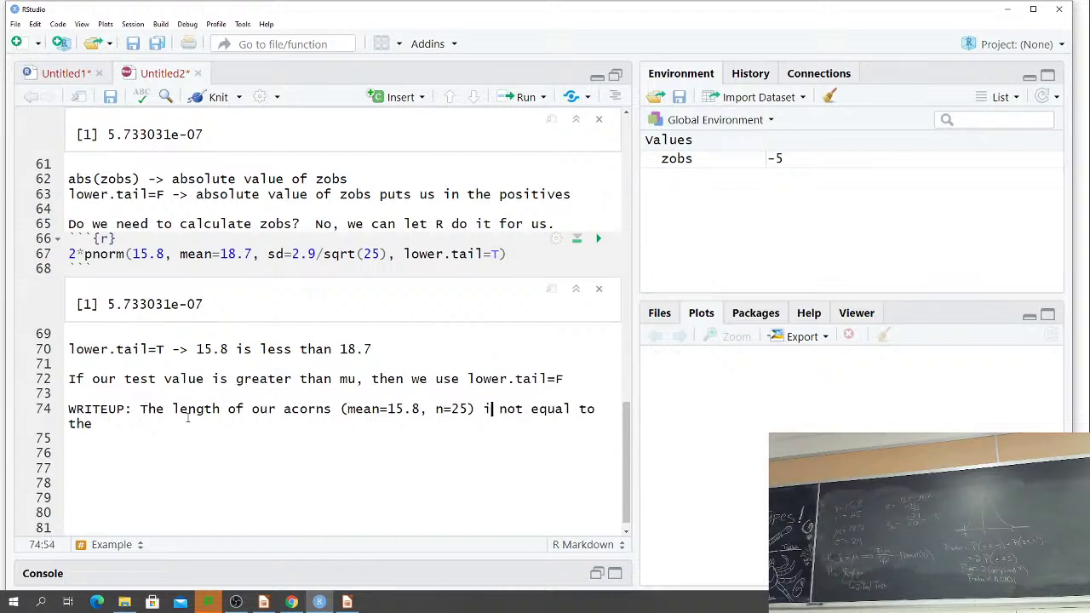
Continue the writeup sentence after "not equal to the" with "length of the known species of oak".
{"action": "key", "text": "End"}
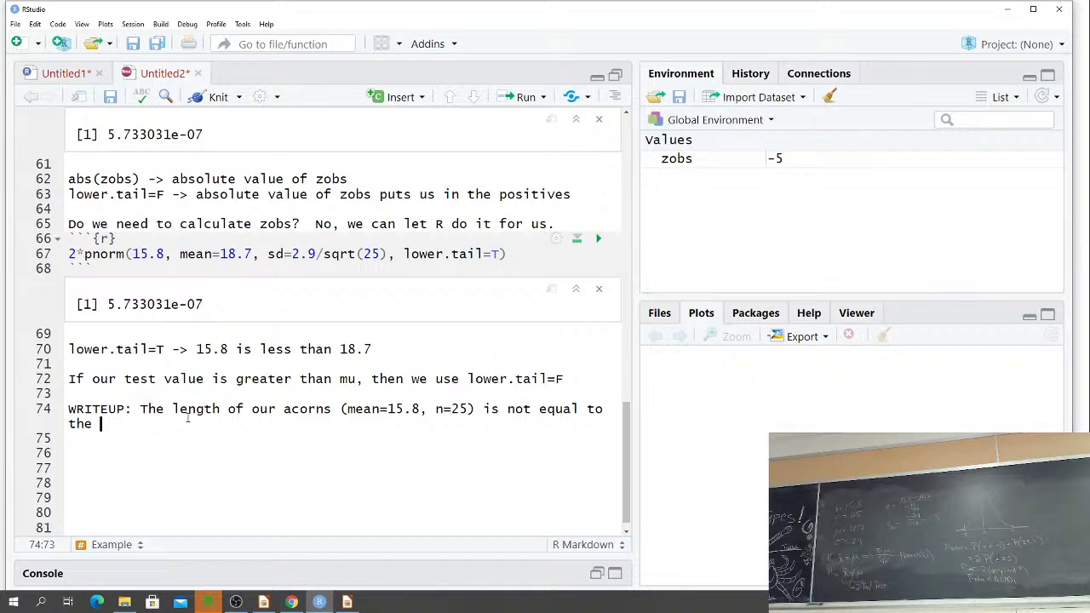
{"action": "type", "text": "length of"}
{"action": "type", "text": " t"}
{"action": "type", "text": "he known spec"}
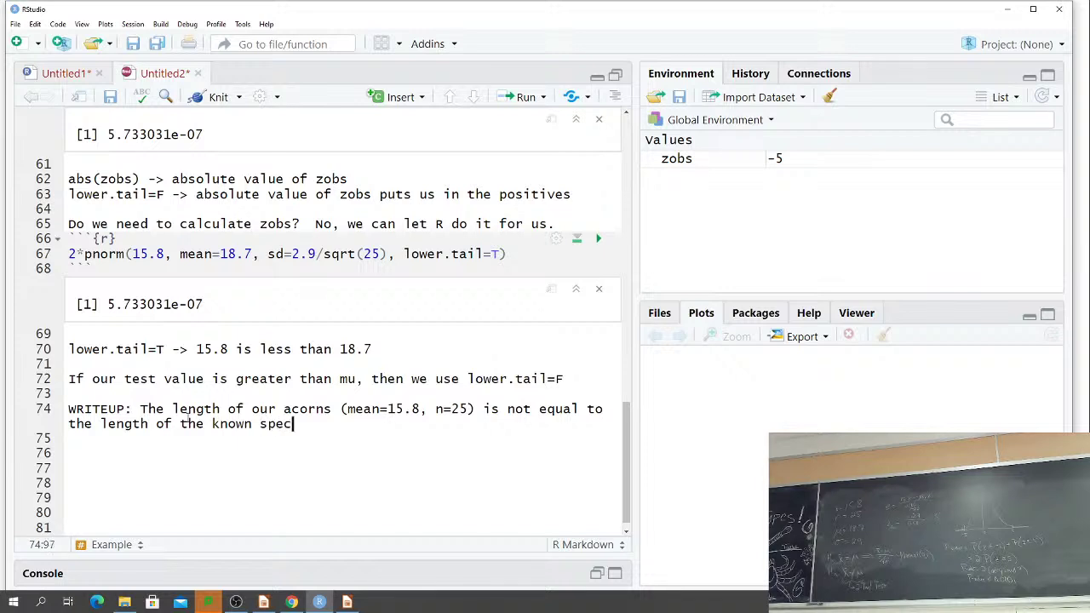
{"action": "type", "text": "ies of oak "}
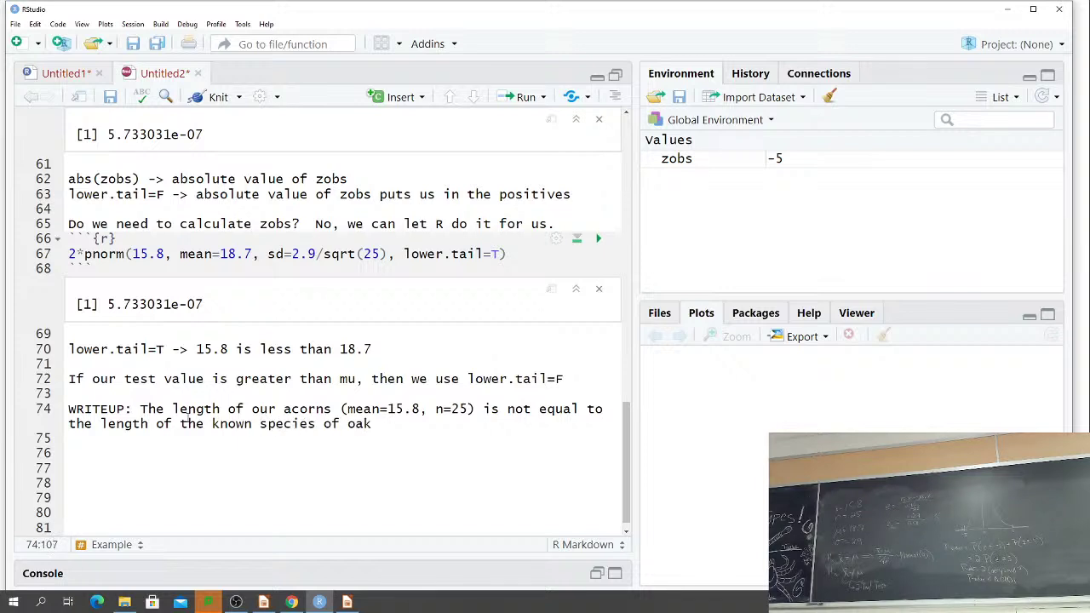
Add the test result "(z-score Test: *P*<0.0001)" after "oak", with the P in Markdown italics.
{"action": "type", "text": "("}
{"action": "scroll", "coordinate": [258, 423], "scroll_direction": "down", "scroll_amount": 1}
{"action": "type", "text": "z-"}
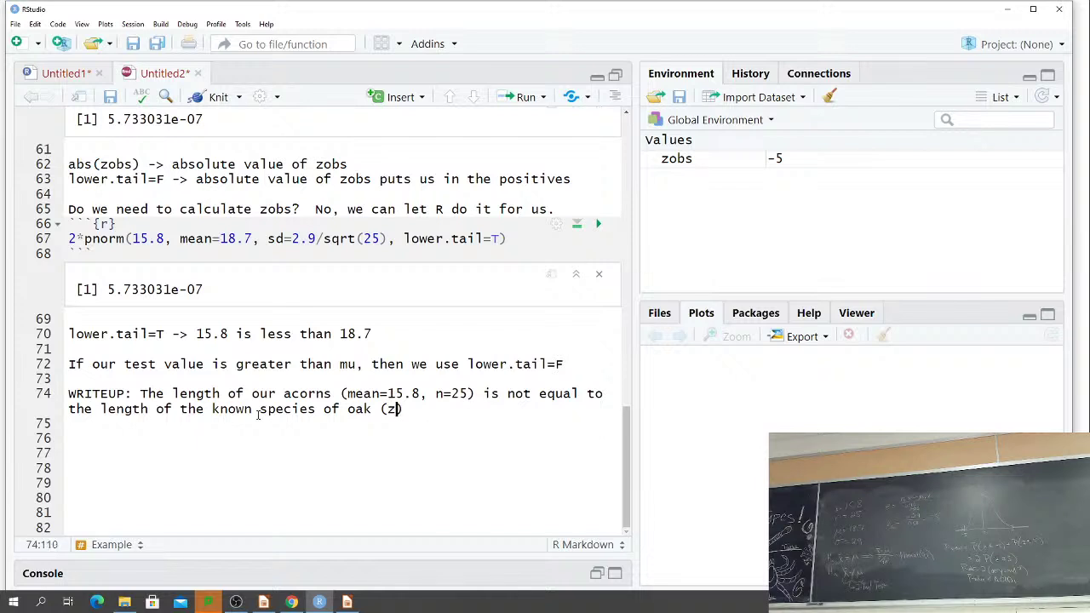
{"action": "type", "text": "score Test:"}
{"action": "type", "text": "*P*<"}
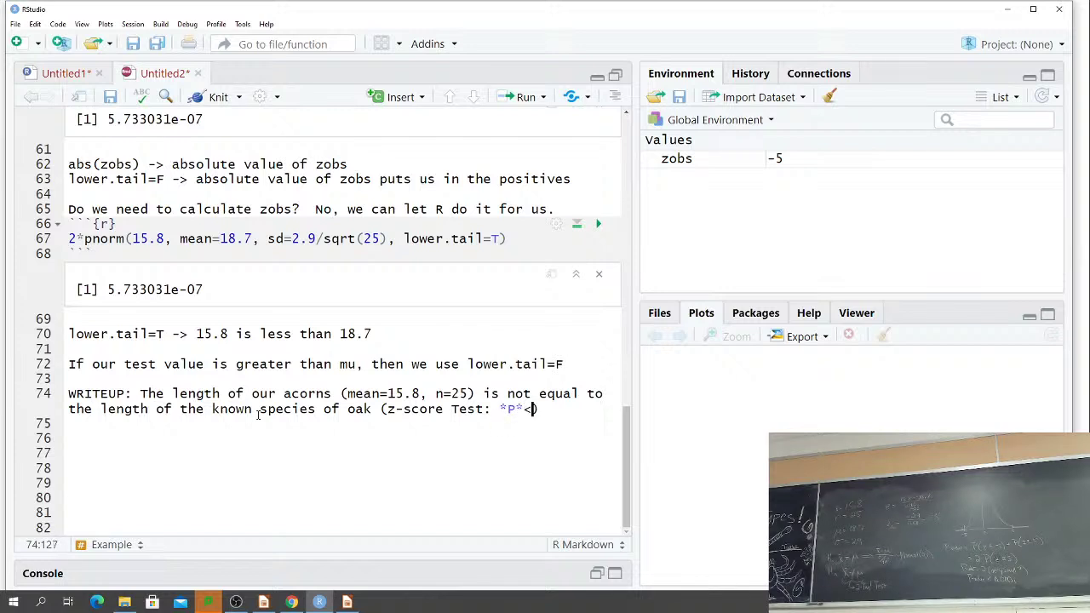
{"action": "type", "text": "0.0001"}
Switch to Chrome, bring the R Markdown Markdown Basics page into view to check the emphasis syntax, and move its window away again.
{"action": "left_click", "coordinate": [291, 602]}
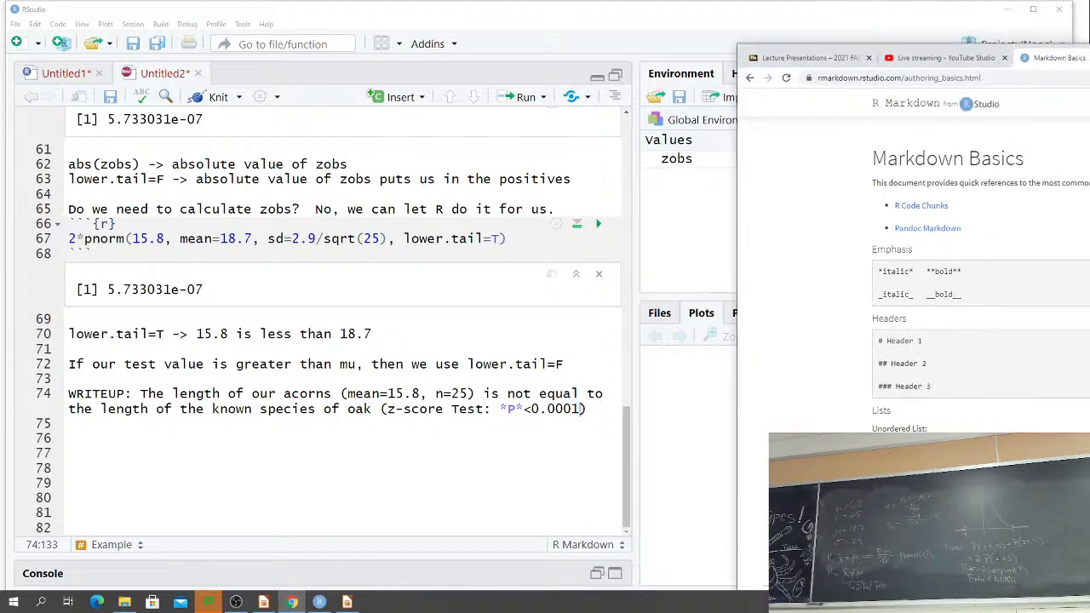
{"action": "left_click_drag", "start_coordinate": [1089, 81], "coordinate": [587, 24]}
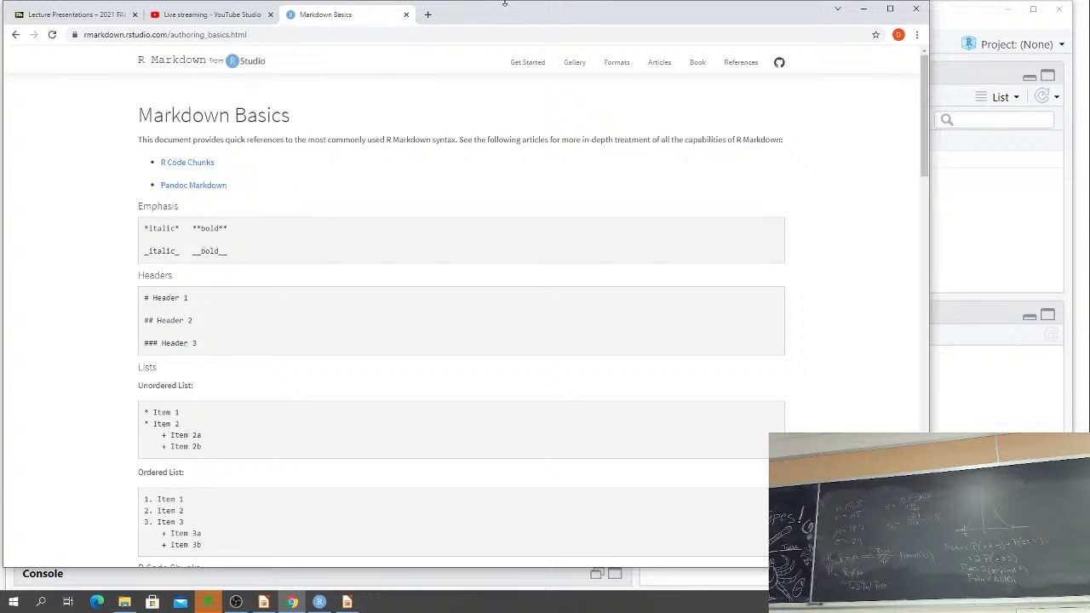
{"action": "left_click_drag", "start_coordinate": [517, 15], "coordinate": [1089, 17]}
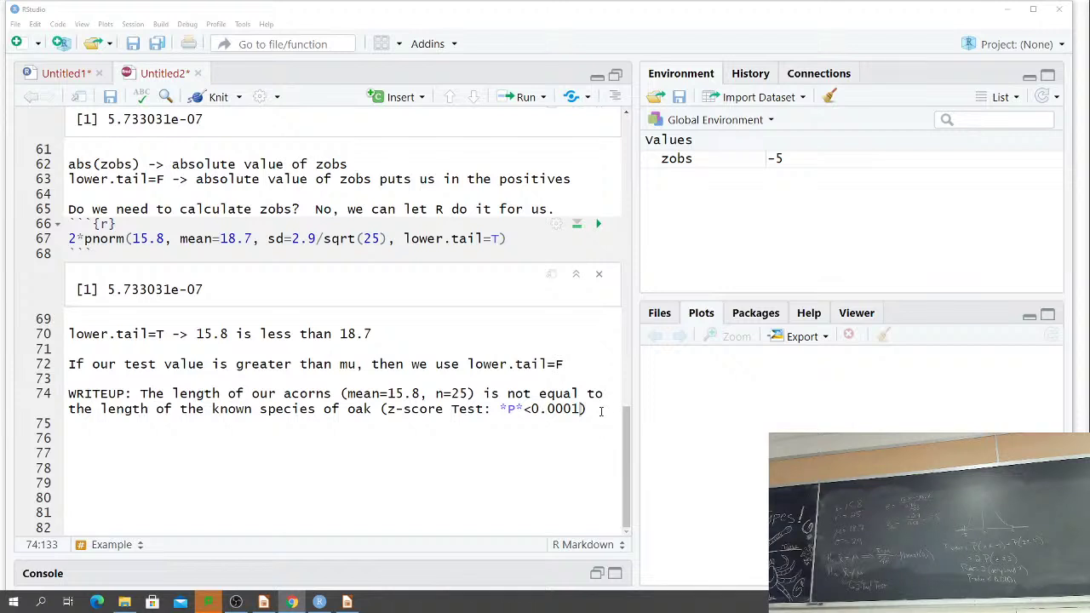
End the writeup sentence with a period and switch to the lecture presentation, showing the z-Score Tests slide full screen.
{"action": "left_click", "coordinate": [602, 409]}
{"action": "type", "text": "."}
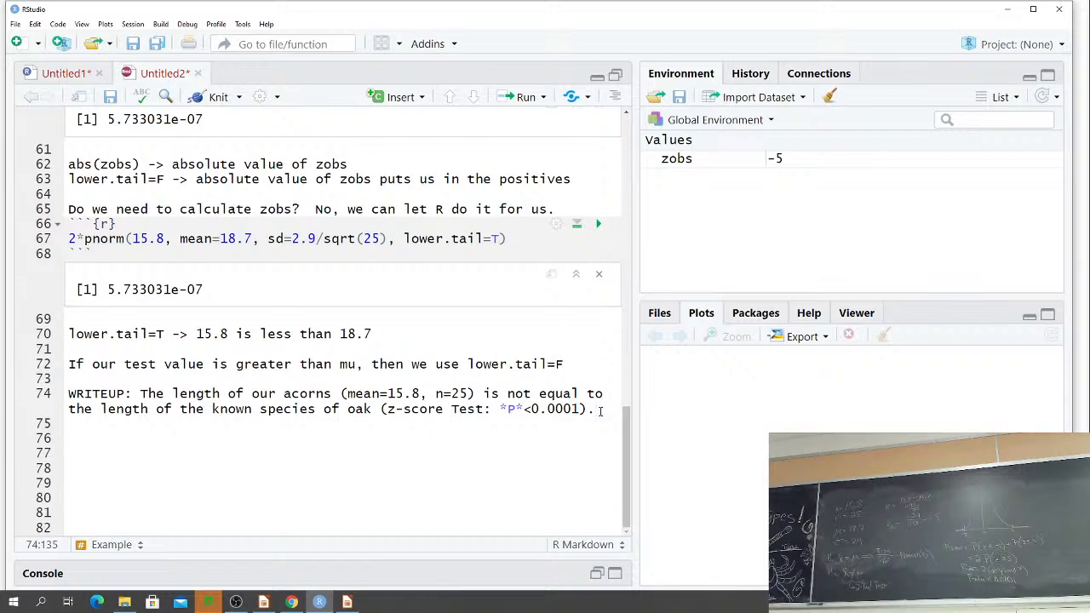
{"action": "key", "text": "alt+Tab"}
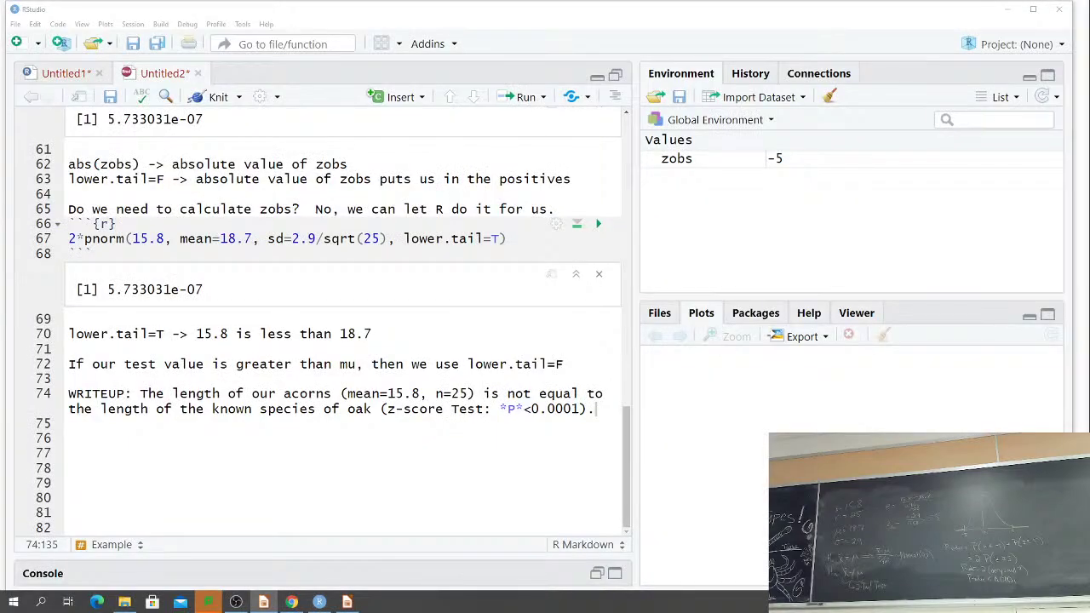
{"action": "key", "text": "F5"}
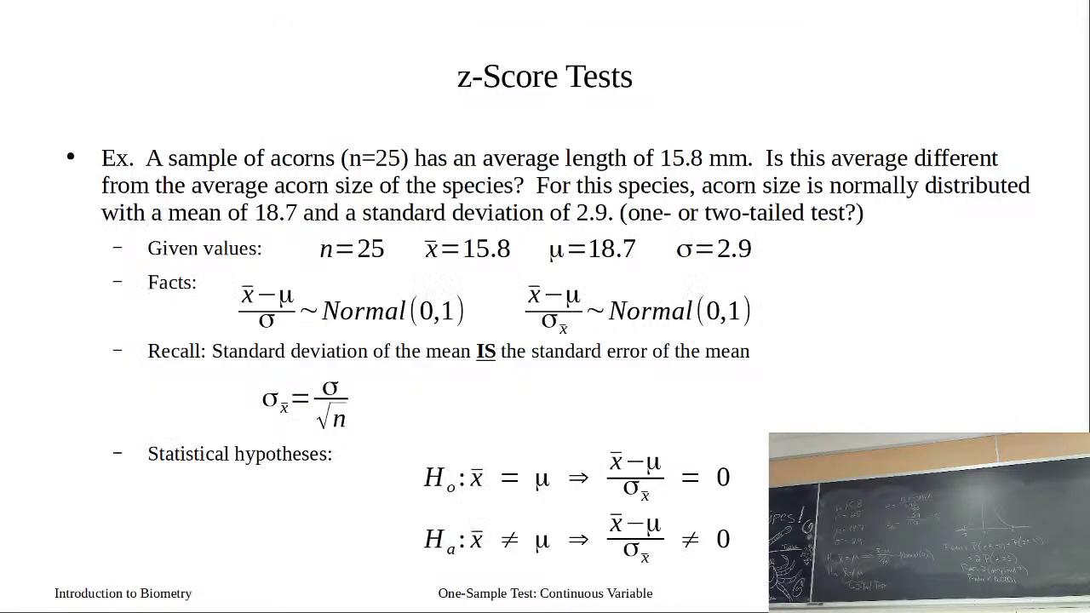